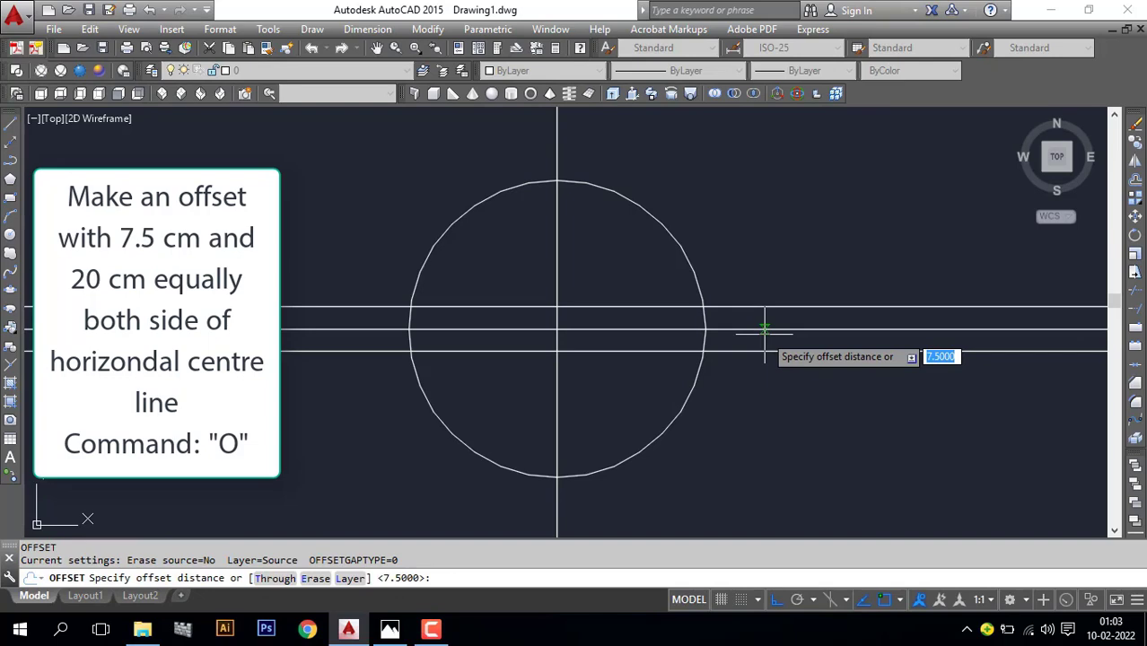
# Offset the horizontal centre line by 20 to both sides
pyautogui.press('Return')
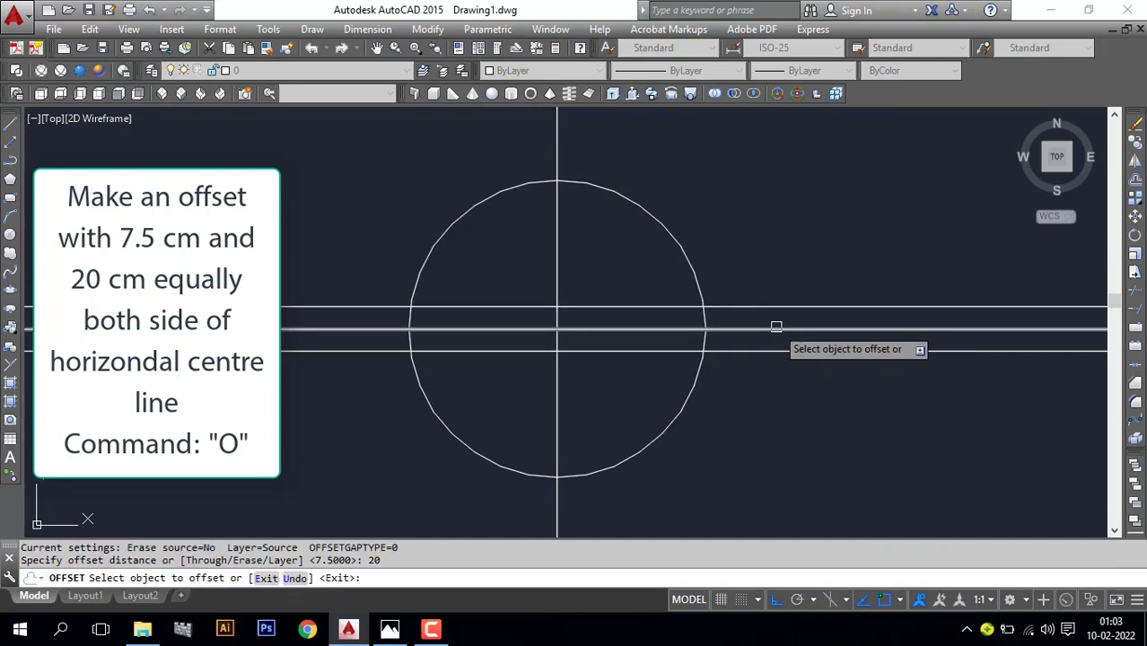
pyautogui.click(777, 329)
pyautogui.click(769, 269)
pyautogui.click(781, 328)
pyautogui.click(771, 387)
pyautogui.press('Return')
# Offset the vertical centre line by 85 to the right of the circle
pyautogui.press('Return')
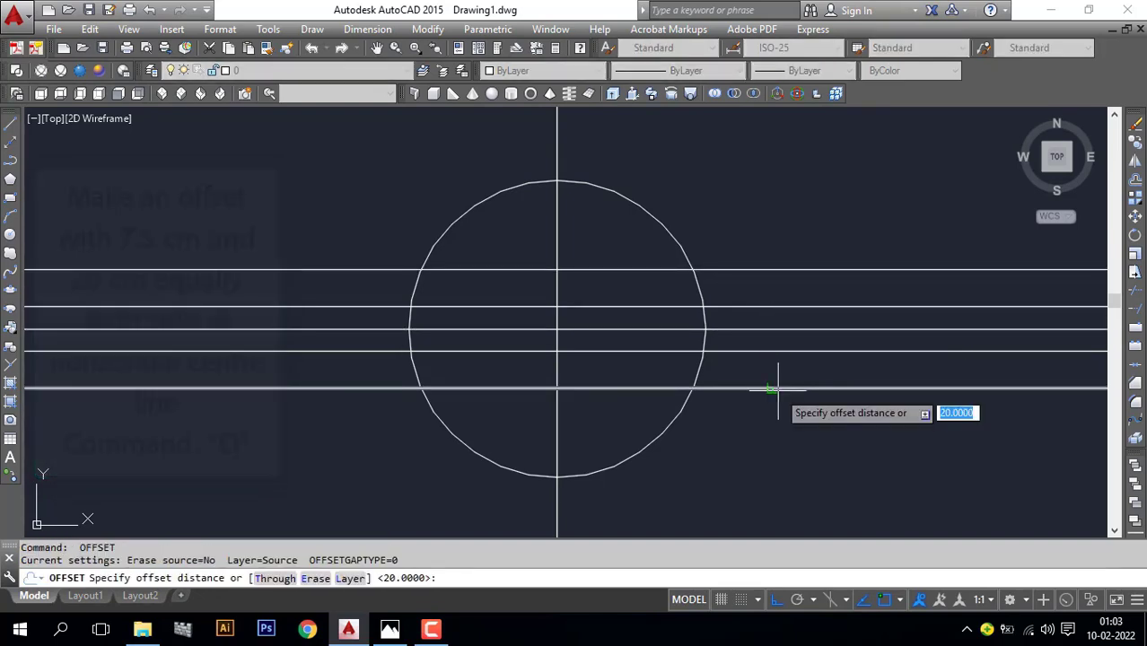
pyautogui.write('o')
pyautogui.press('Return')
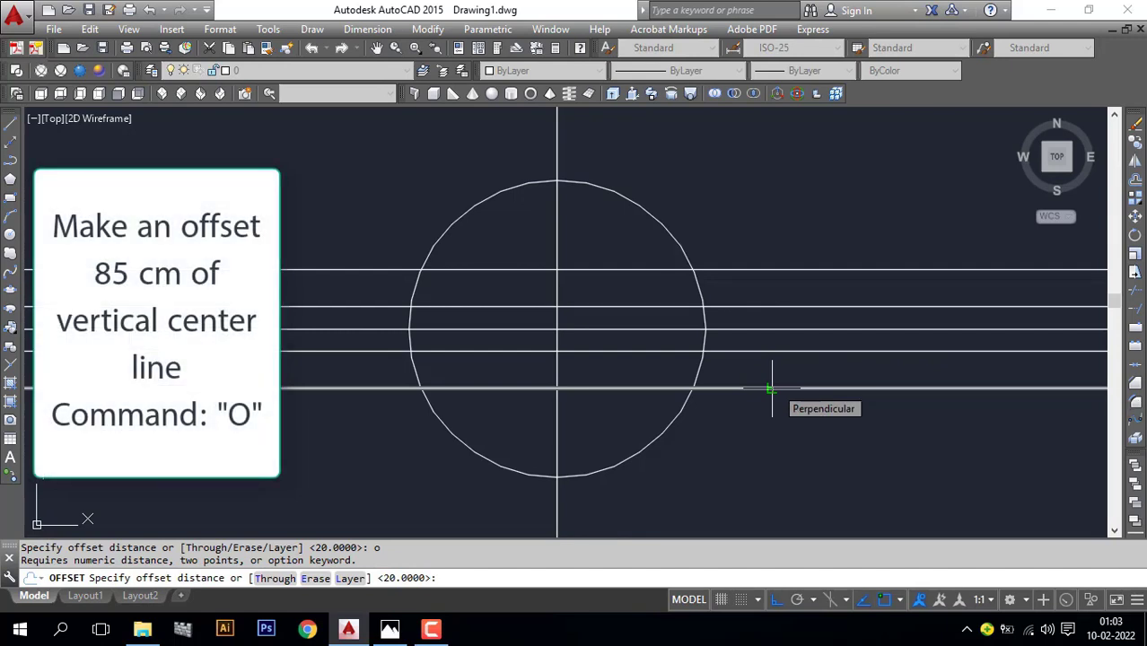
pyautogui.write('85')
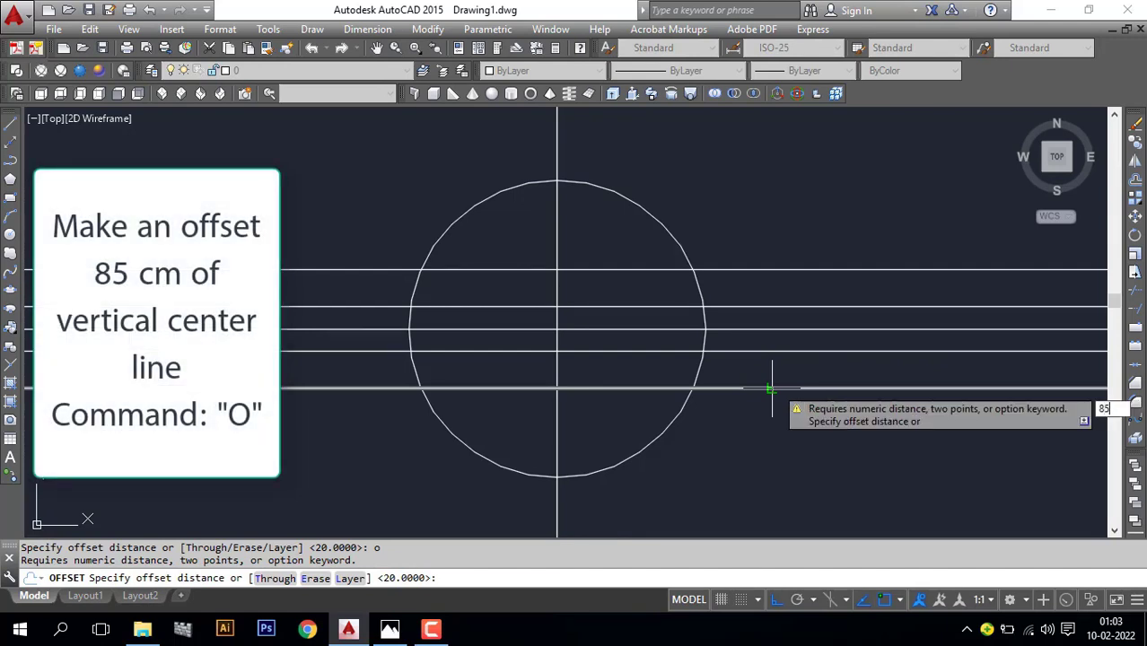
pyautogui.press('Return')
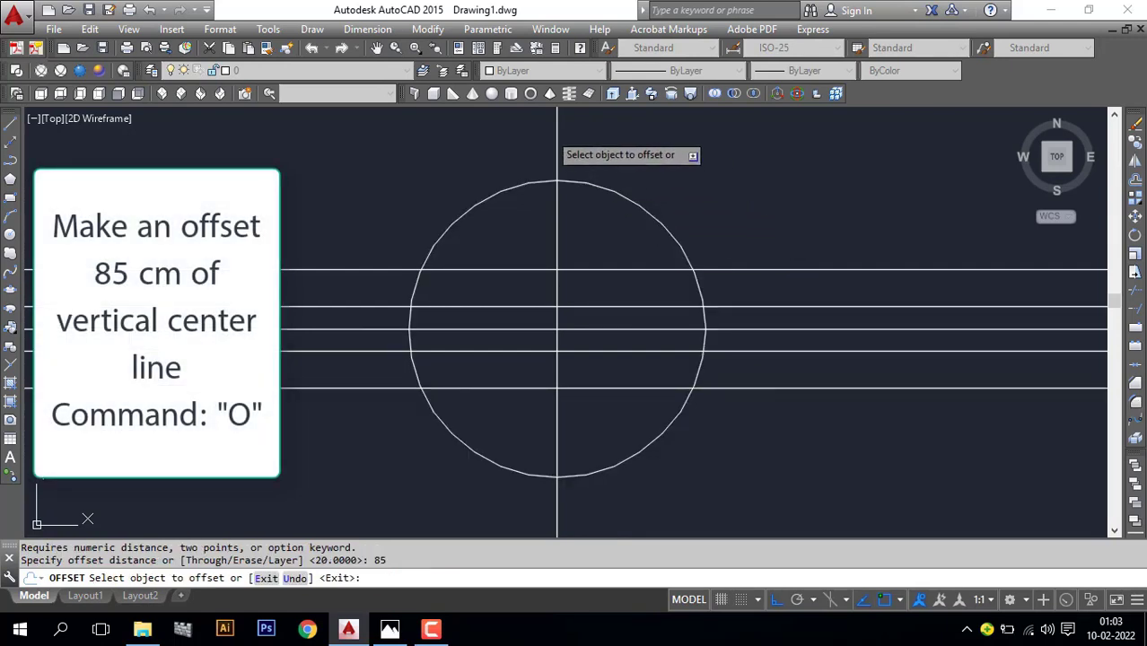
pyautogui.click(556, 134)
pyautogui.click(832, 407)
pyautogui.press('Return')
pyautogui.press('Return')
pyautogui.press('Return')
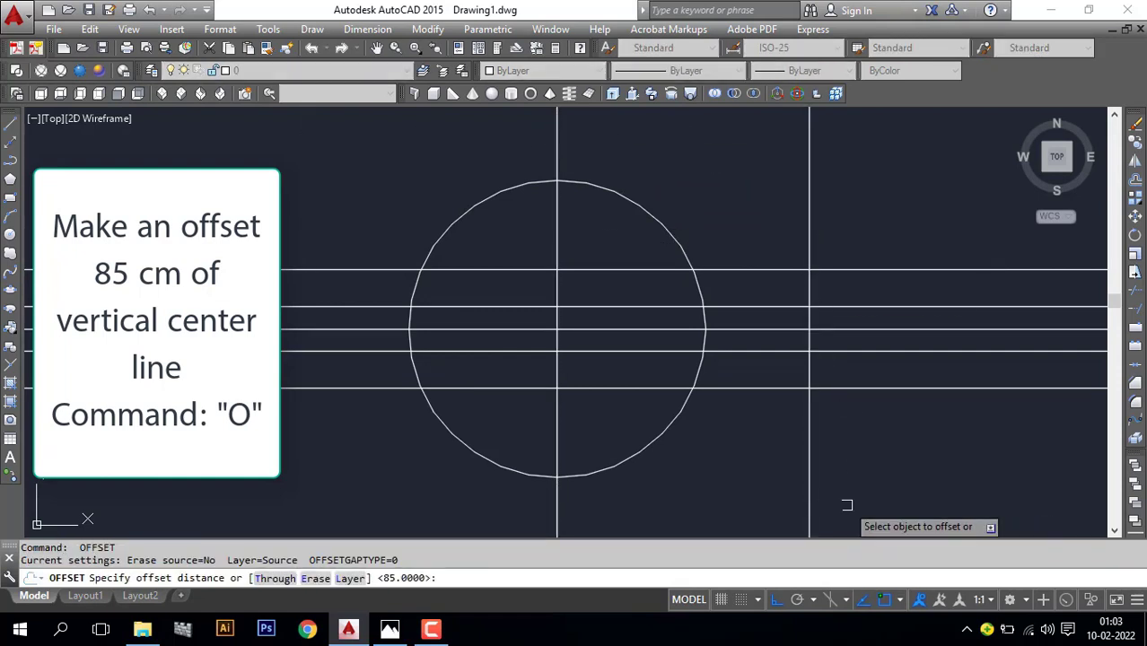
pyautogui.write('a')
pyautogui.press('Return')
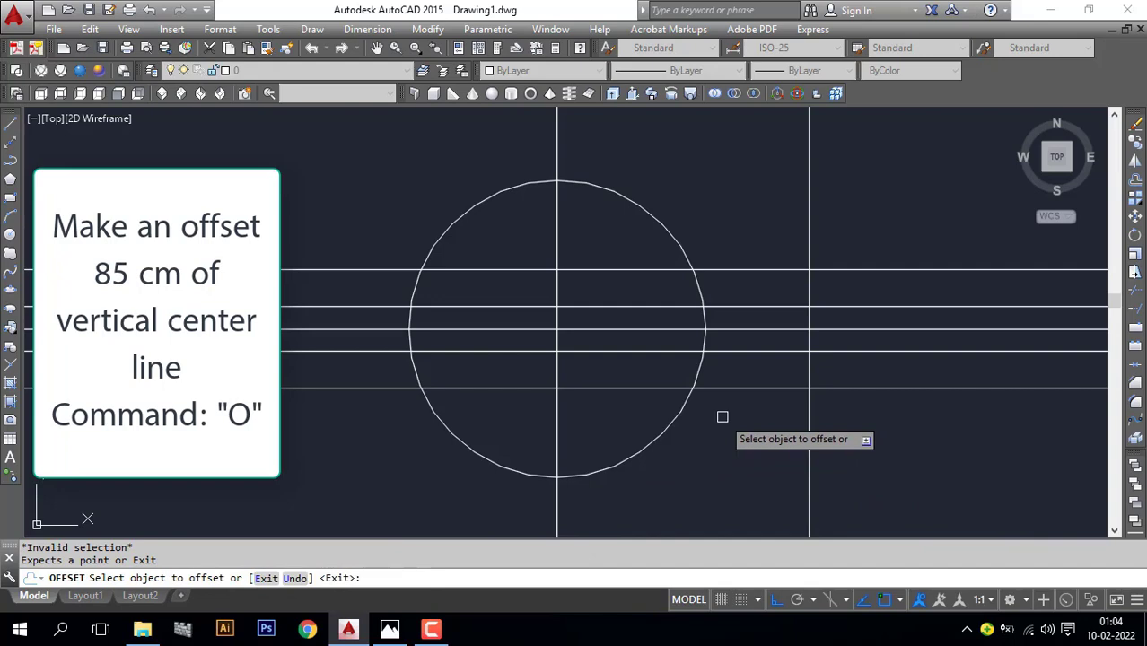
pyautogui.press('Escape')
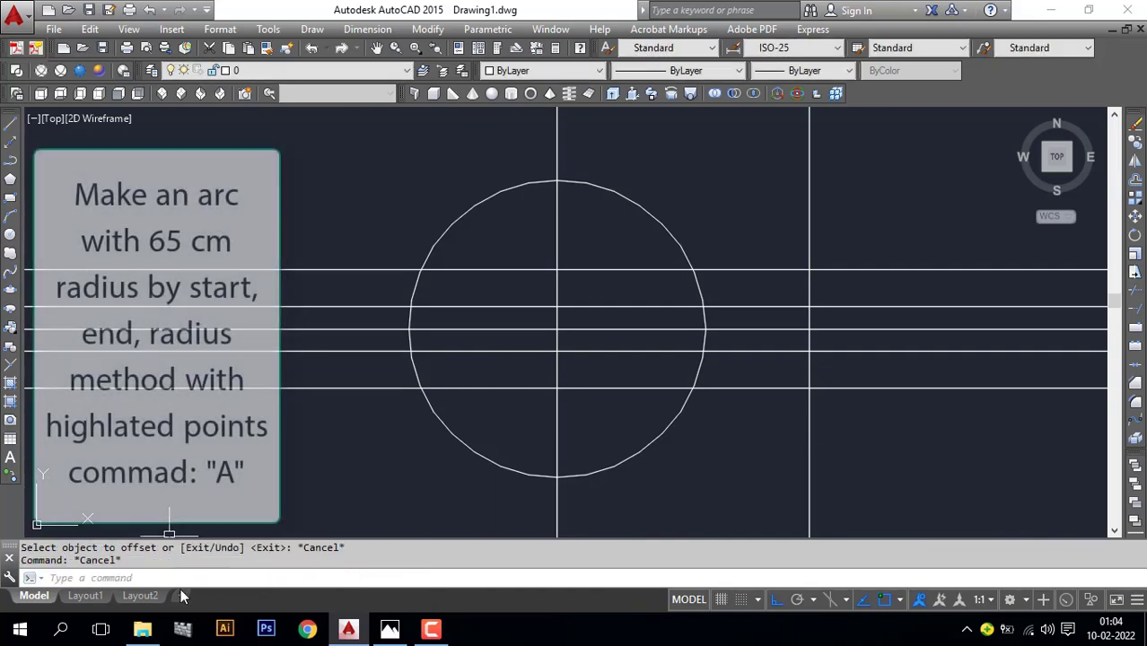
# Draw a start-end-radius arc of radius 65 from the upper 7.5 offset line at the 85 offset vertical to the circle's intersection with the upper 20 offset line
pyautogui.write('a')
pyautogui.press('Return')
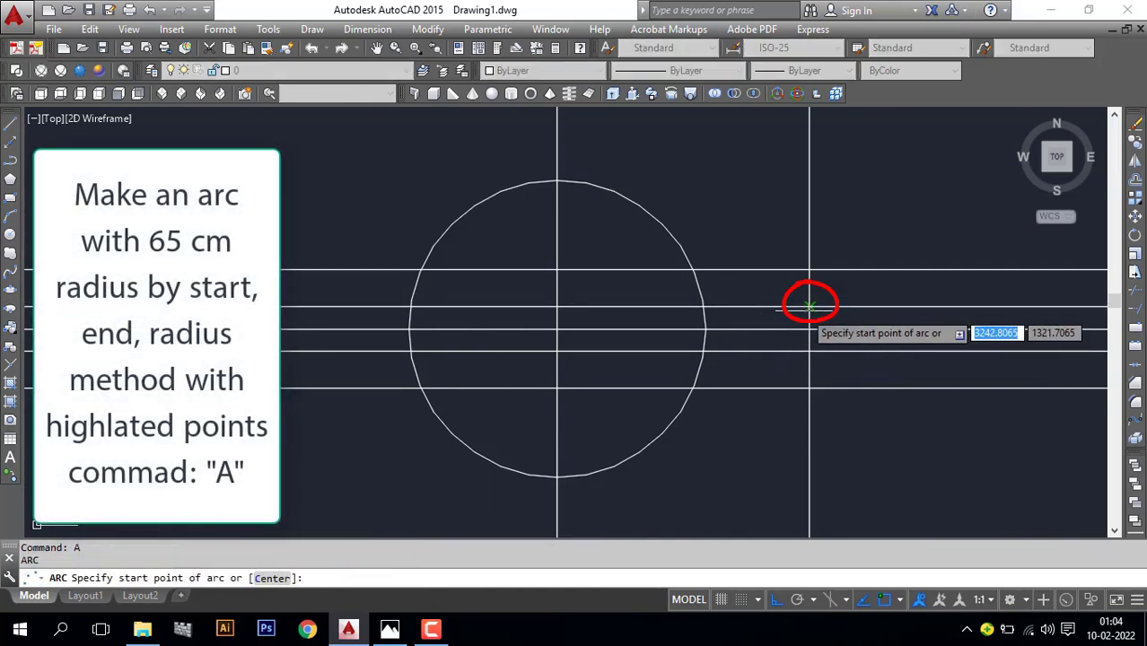
pyautogui.click(809, 306)
pyautogui.rightClick(736, 237)
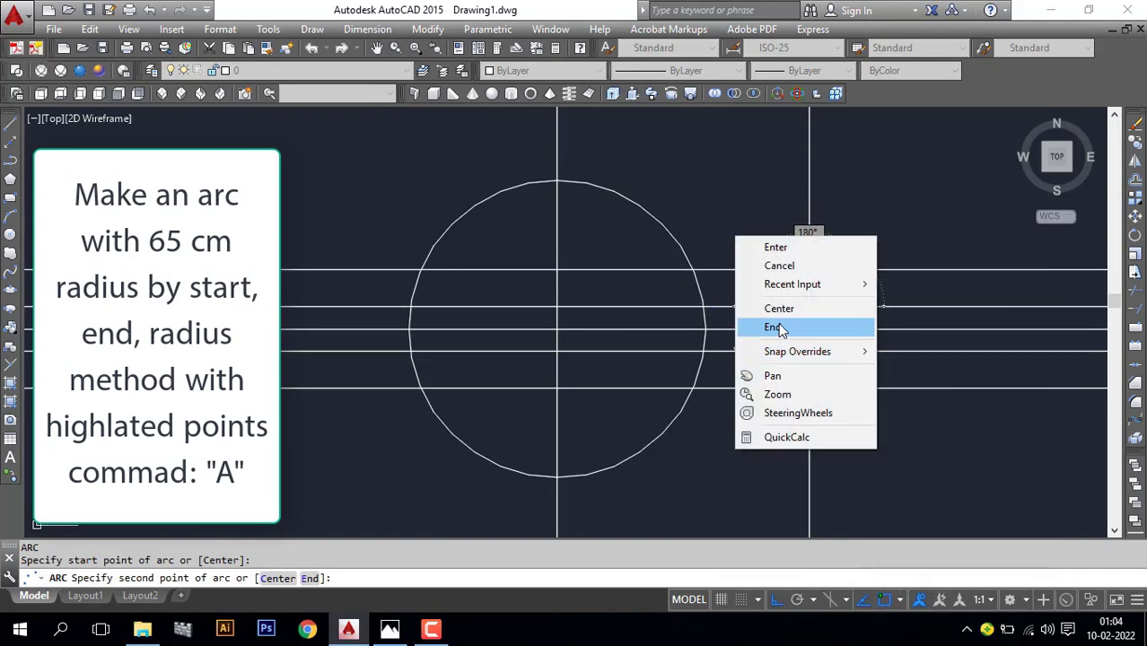
pyautogui.click(770, 329)
pyautogui.click(693, 269)
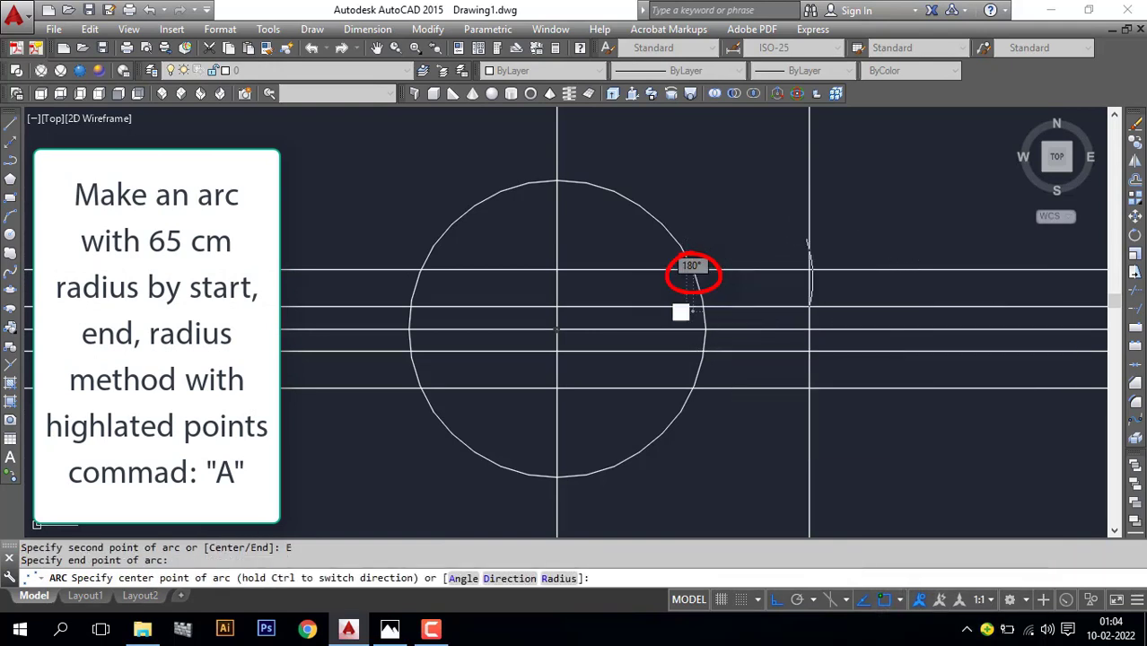
pyautogui.rightClick(713, 356)
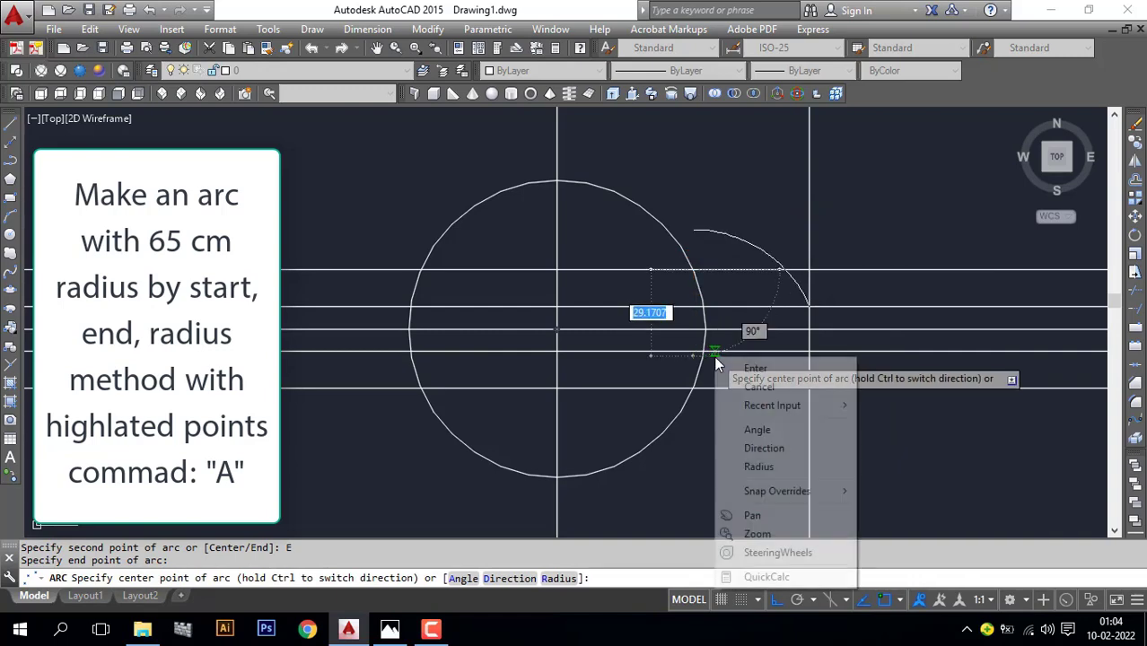
pyautogui.click(758, 467)
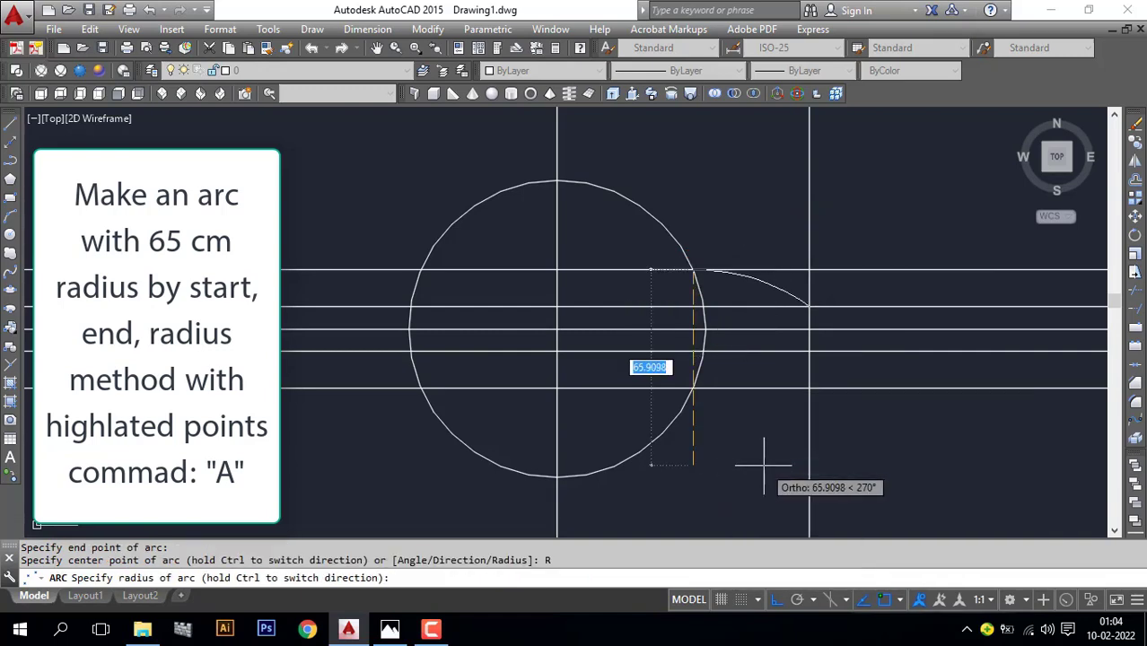
pyautogui.press('Return')
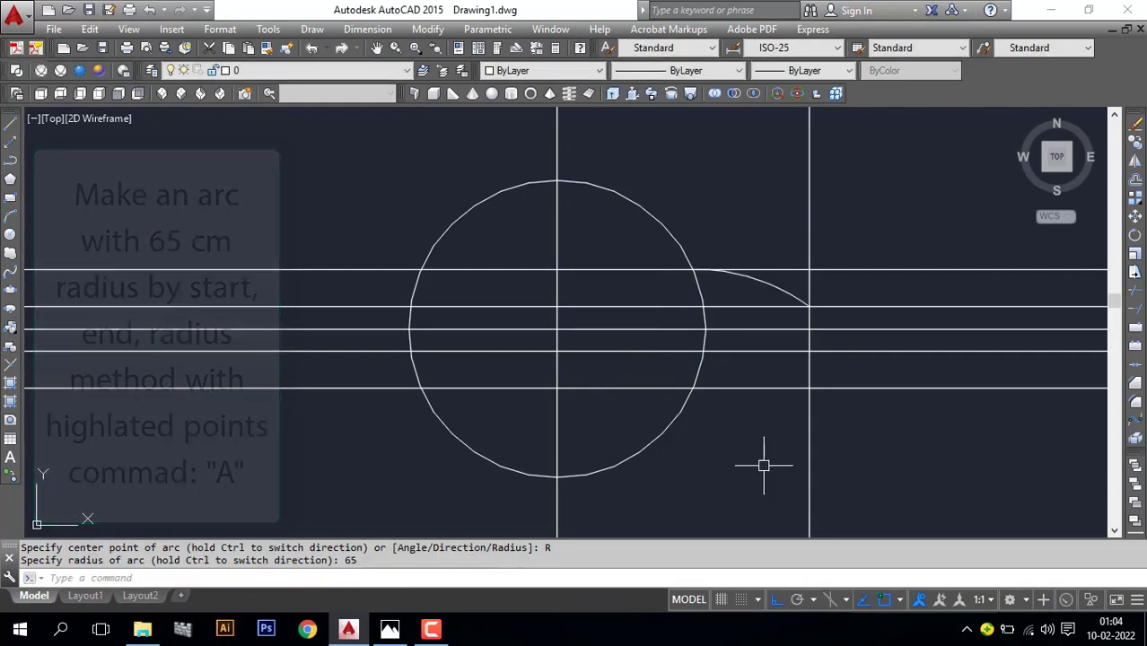
# Mirror the arc about the horizontal centre line, keeping the original arc
pyautogui.write('mi')
pyautogui.press('Return')
pyautogui.click(771, 286)
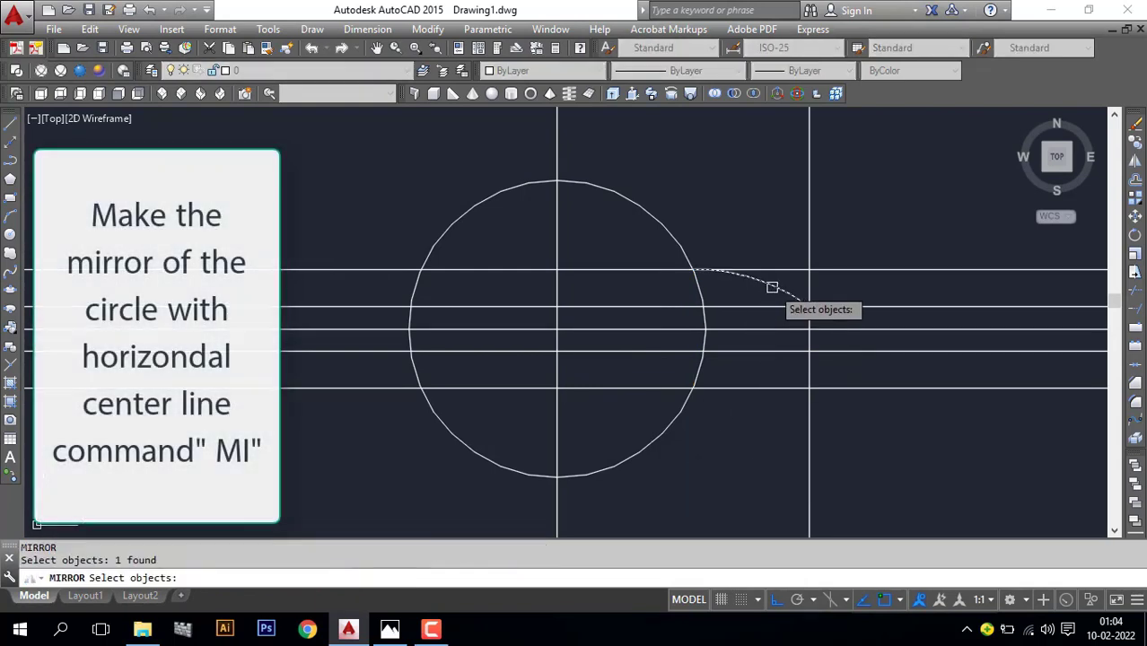
pyautogui.press('Return')
pyautogui.click(810, 331)
pyautogui.click(705, 329)
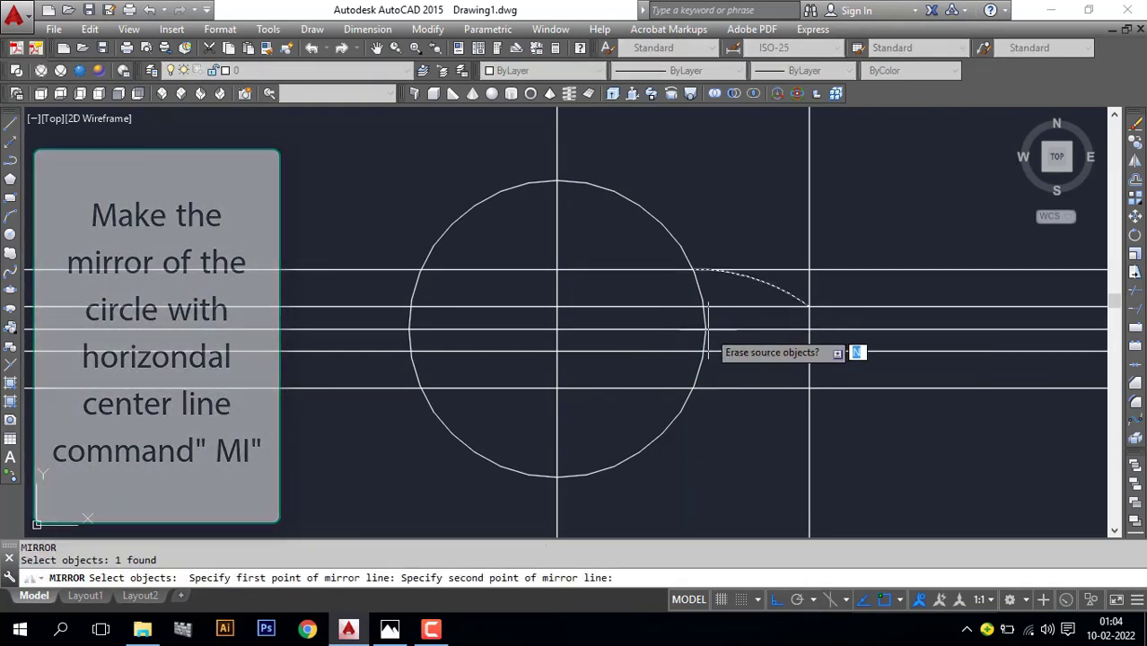
pyautogui.press('Return')
# Delete the five horizontal construction lines and the vertical centre line through the circle
pyautogui.click(897, 442)
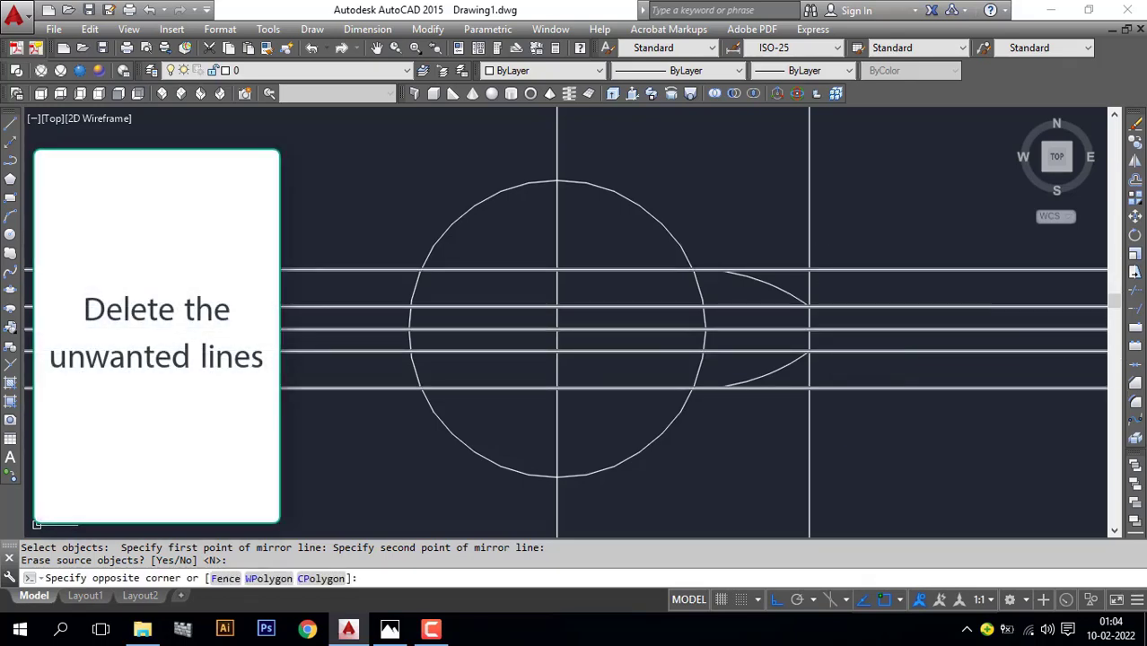
pyautogui.click(849, 262)
pyautogui.press('Delete')
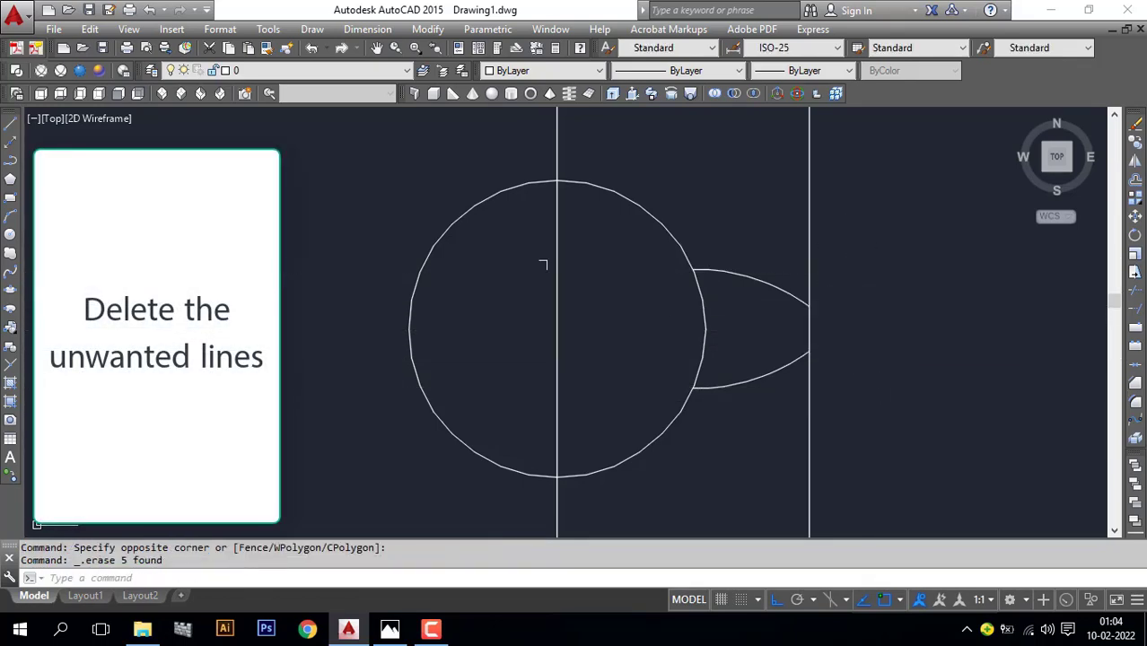
pyautogui.click(557, 135)
pyautogui.press('Delete')
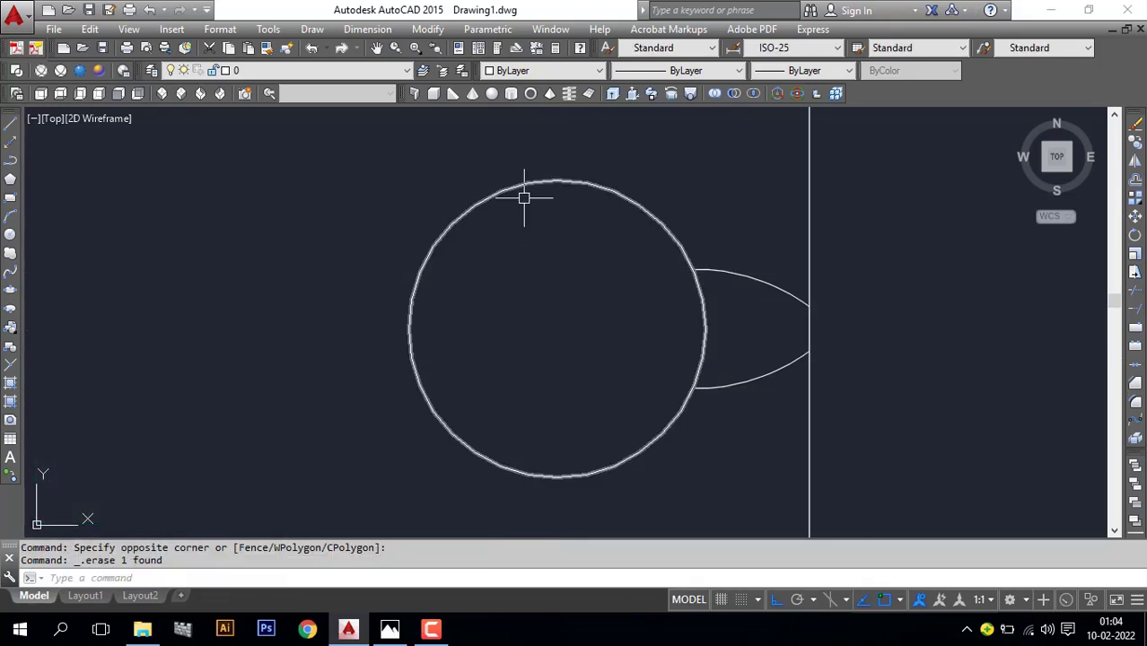
# Trim the offset vertical line beyond the two arcs and the circle segment inside the tooth
pyautogui.write('tr')
pyautogui.press('Return')
pyautogui.click(763, 285)
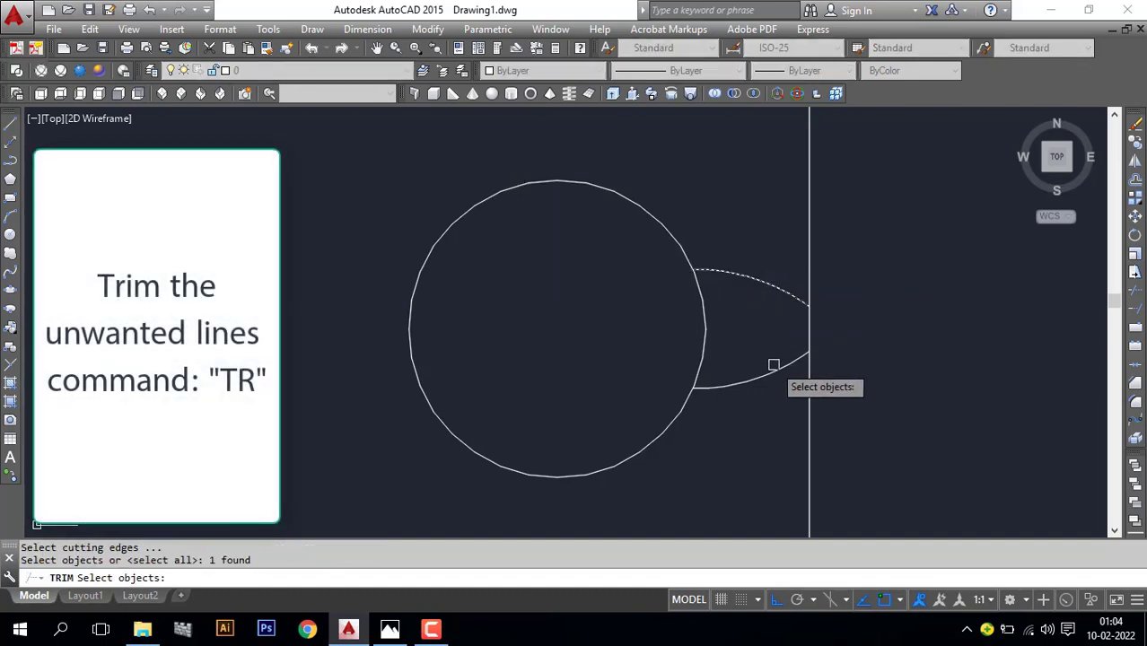
pyautogui.press('Return')
pyautogui.click(811, 277)
pyautogui.click(808, 440)
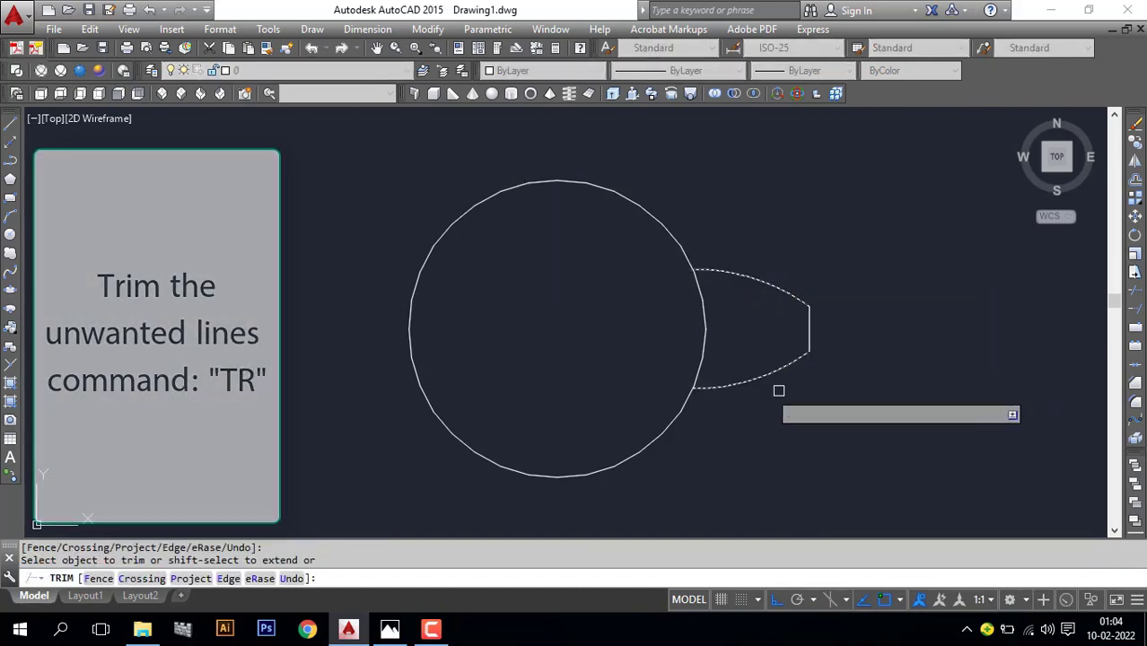
pyautogui.press('Escape')
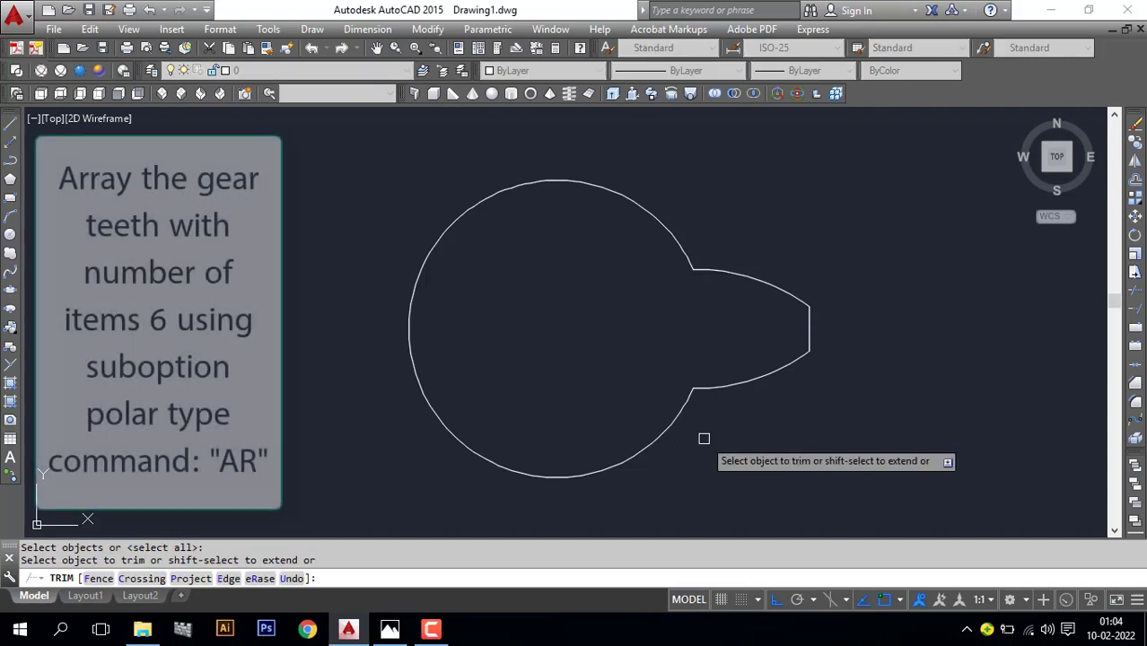
pyautogui.press('Escape')
pyautogui.press('Escape')
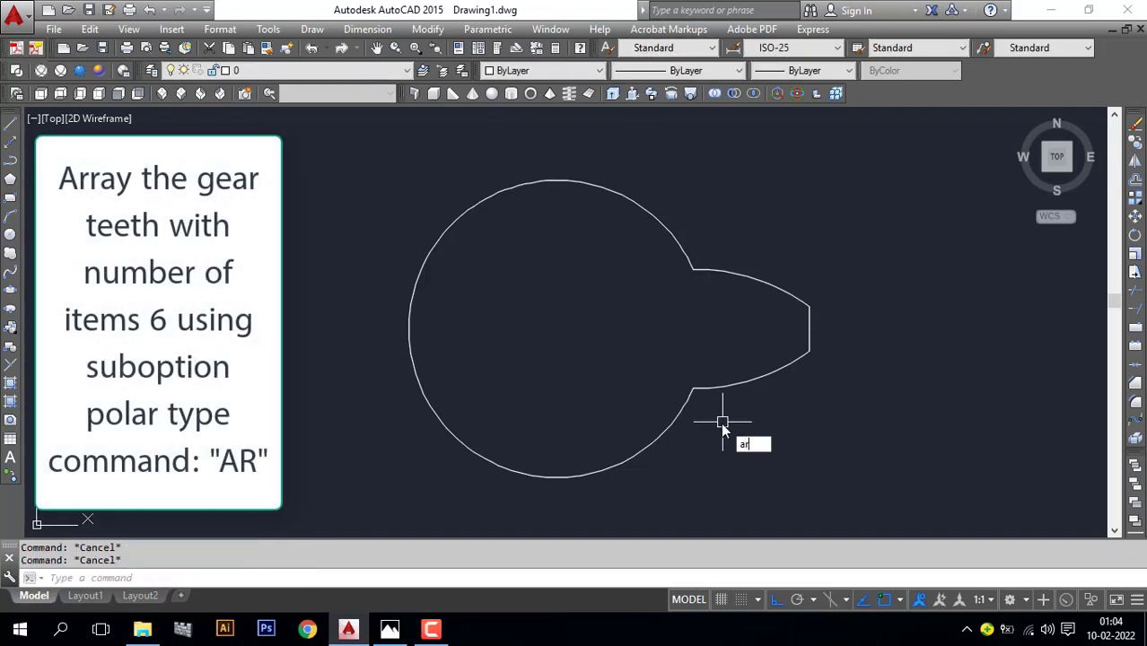
# Create a six-item polar array of the tooth's arcs and end line about the circle's centre
pyautogui.press('Return')
pyautogui.click(844, 249)
pyautogui.click(750, 405)
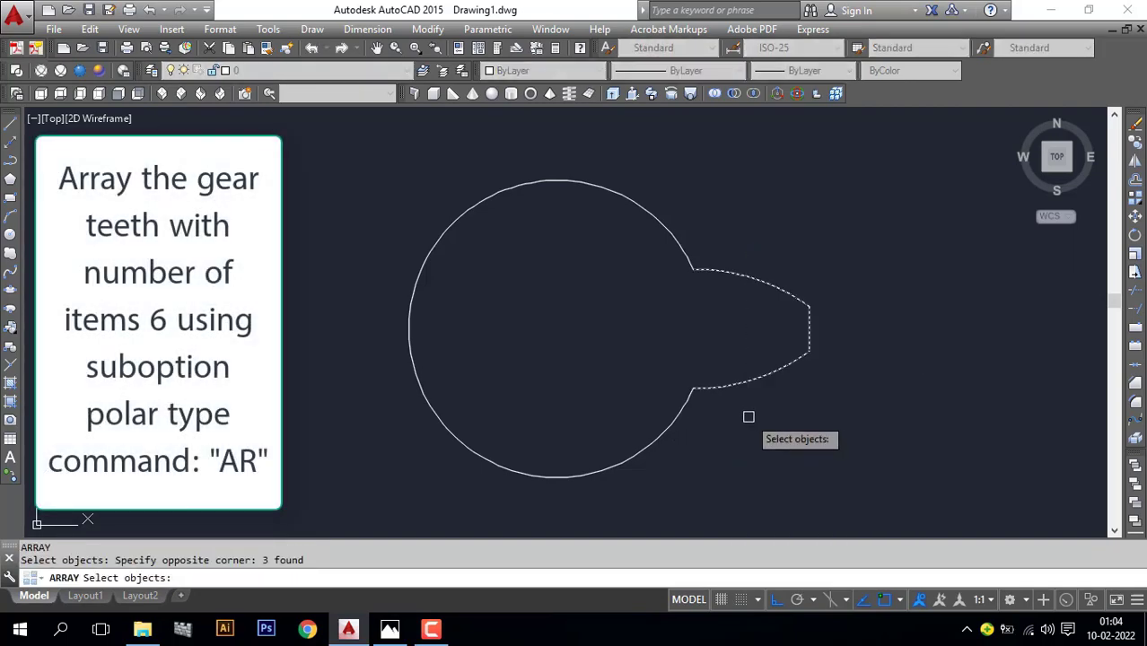
pyautogui.press('Return')
pyautogui.click(792, 494)
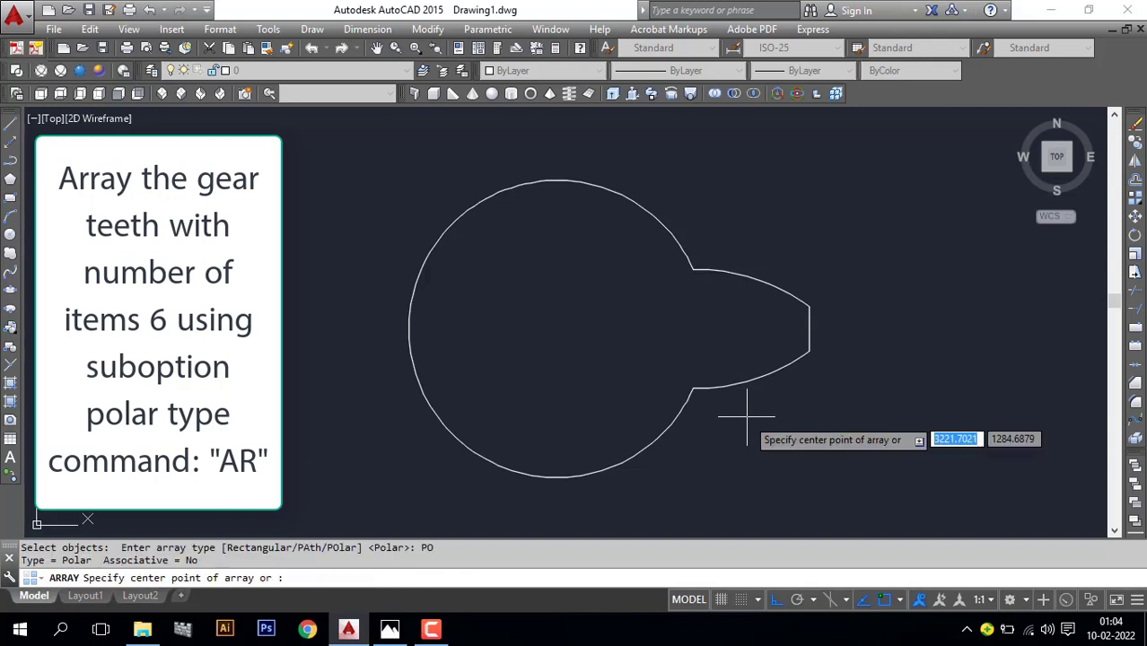
pyautogui.click(556, 328)
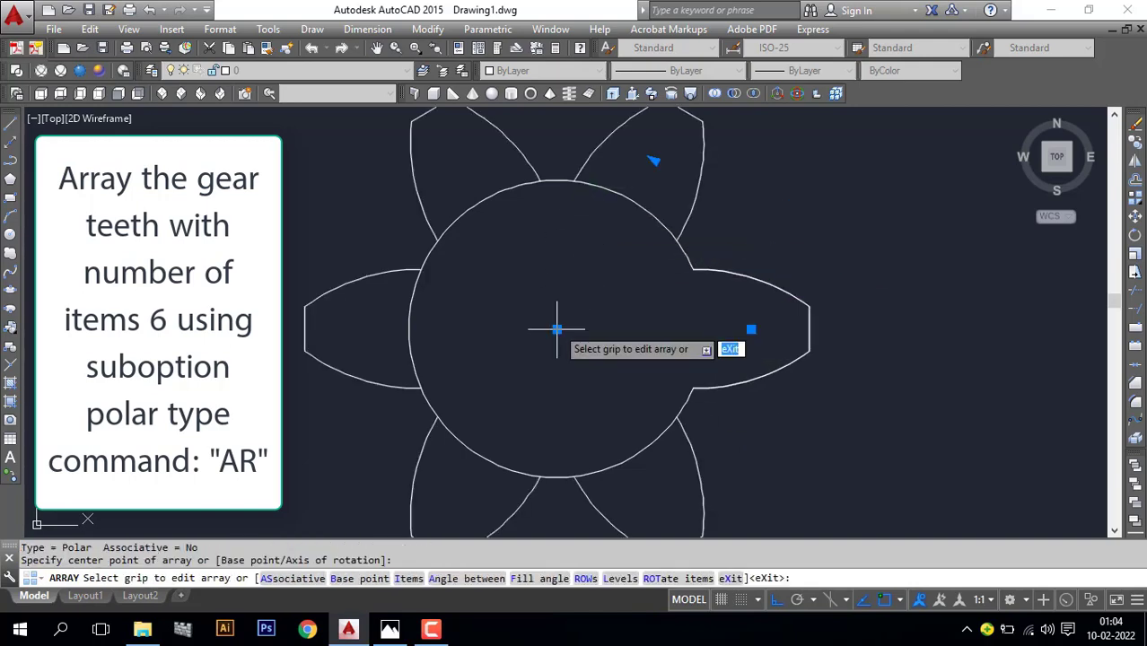
pyautogui.press('Return')
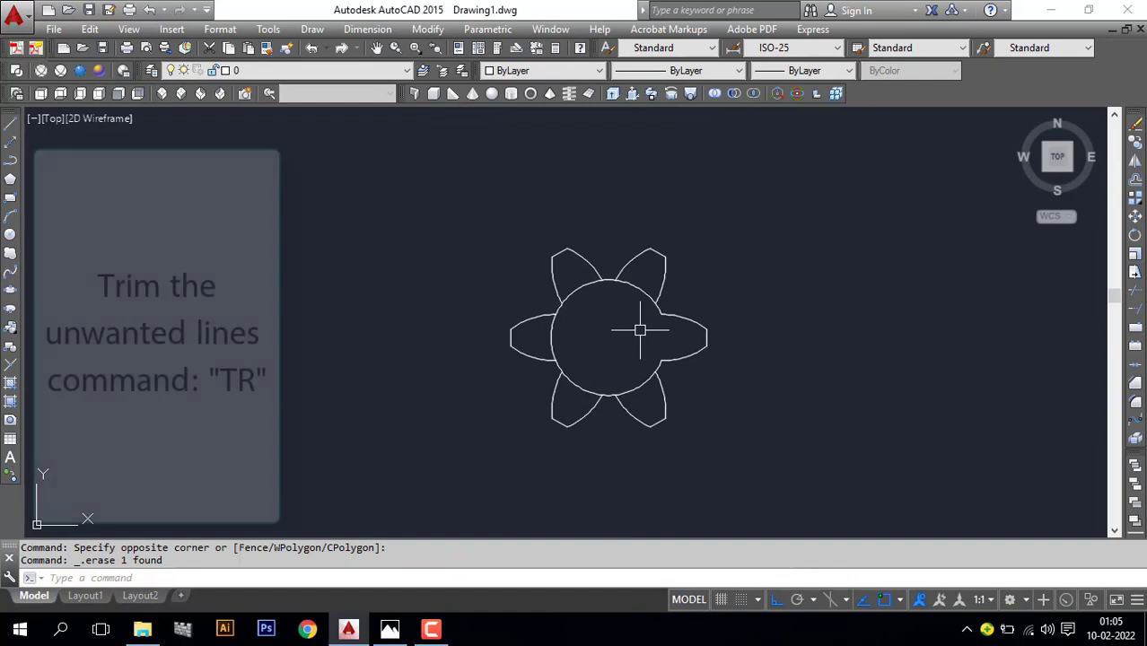
# Trim the circle segments inside the remaining five teeth to leave one continuous gear outline
pyautogui.write('tr')
pyautogui.press('Return')
pyautogui.press('Return')
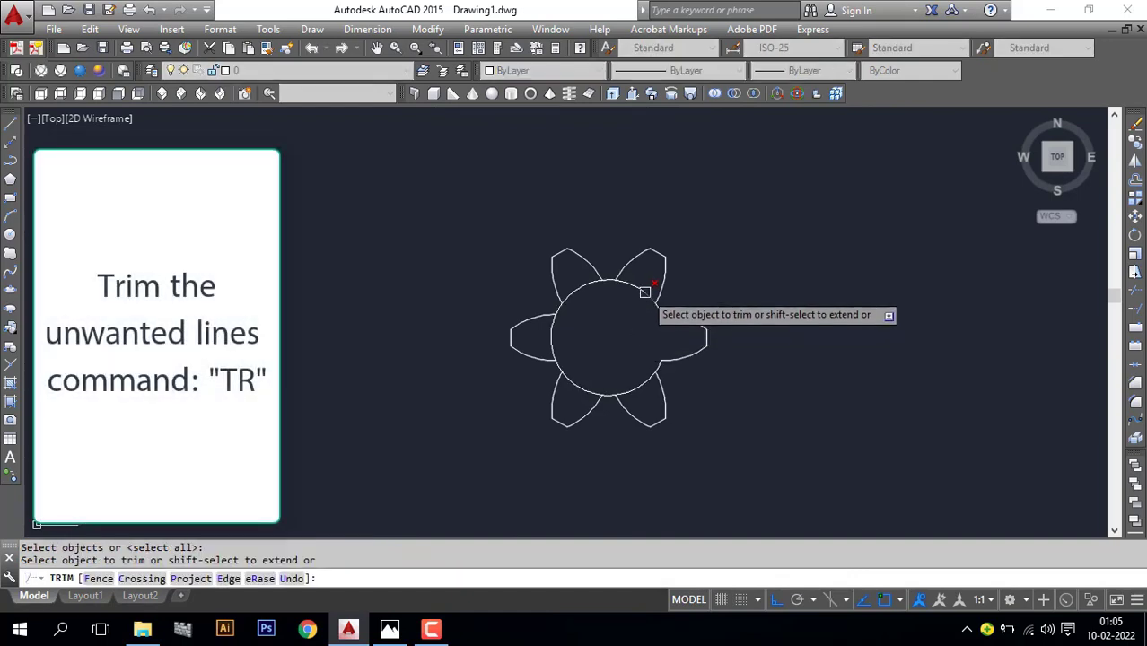
pyautogui.click(643, 290)
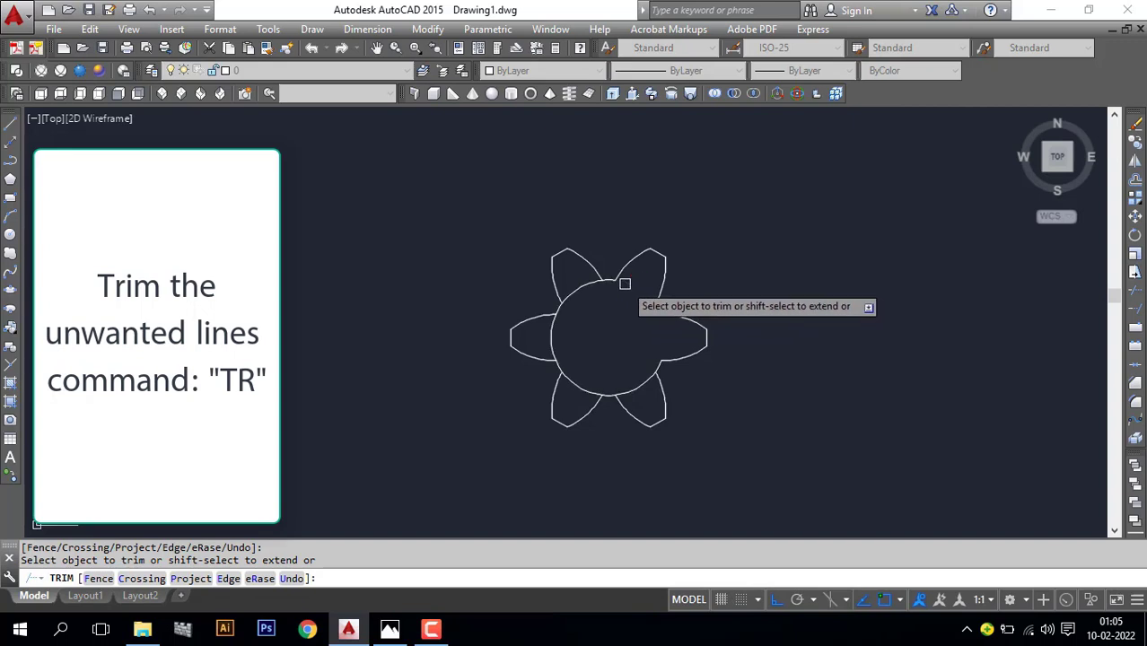
pyautogui.click(573, 292)
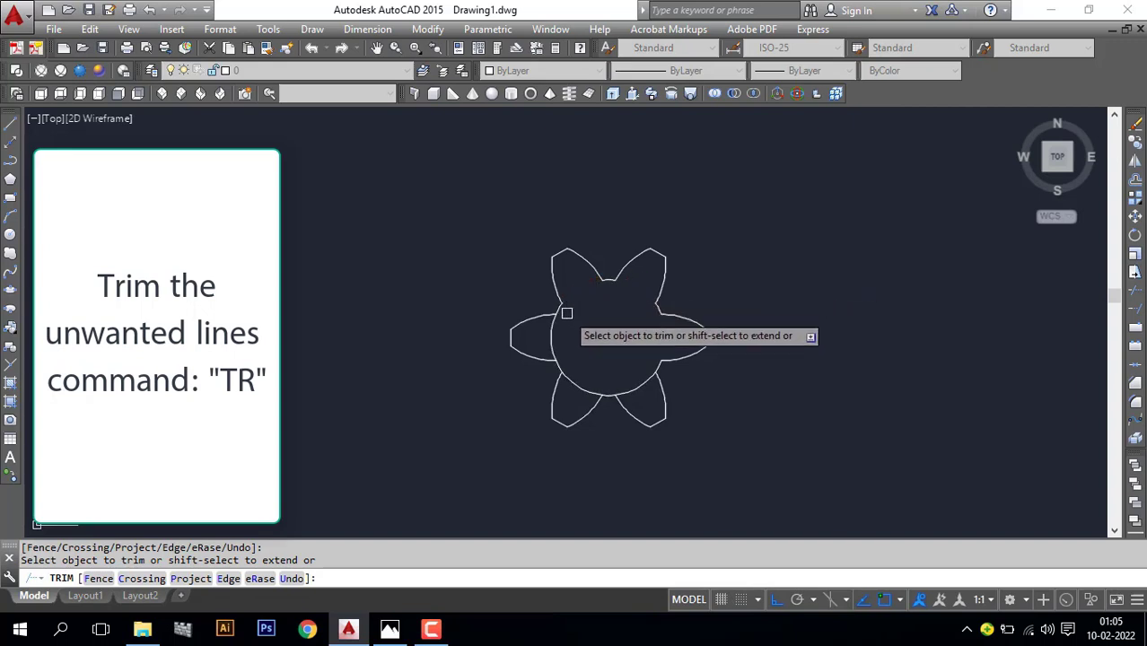
pyautogui.click(552, 347)
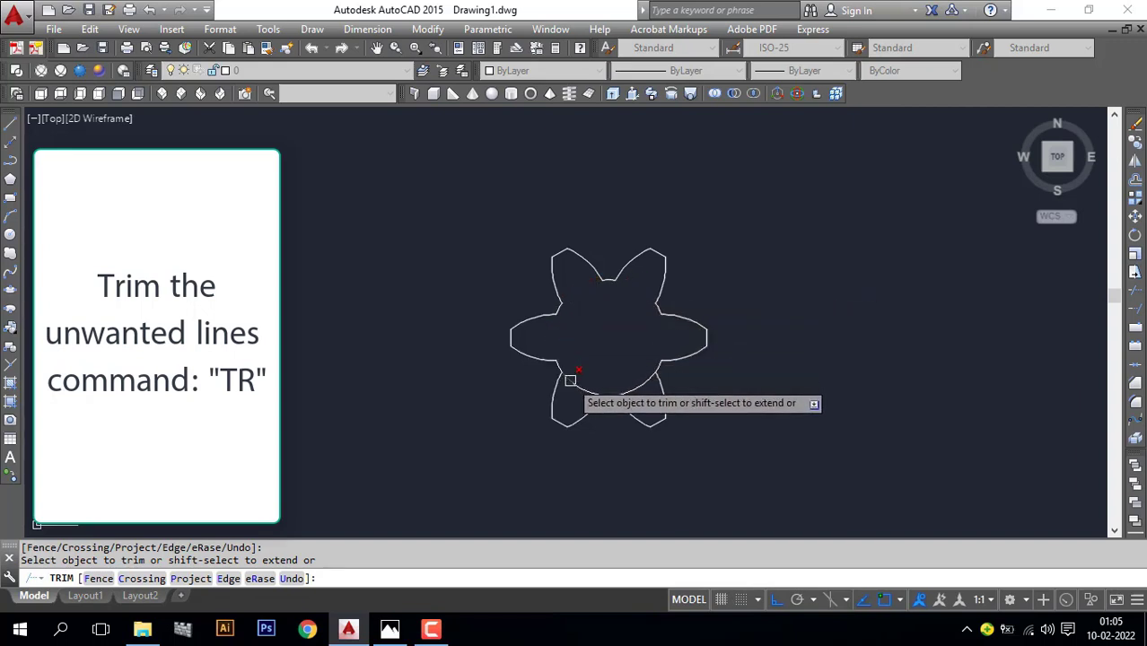
pyautogui.click(644, 382)
pyautogui.press('Return')
pyautogui.press('Return')
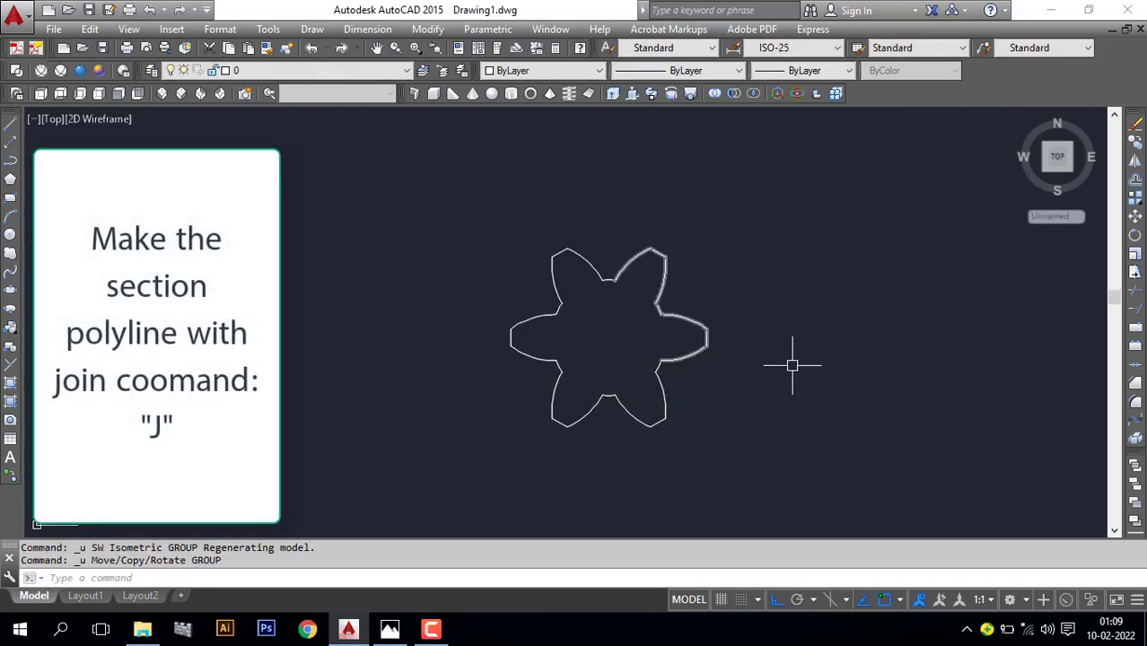
# Join all segments of the gear outline into a single polyline
pyautogui.write('j')
pyautogui.press('Return')
pyautogui.click(763, 190)
pyautogui.click(408, 481)
pyautogui.press('Return')
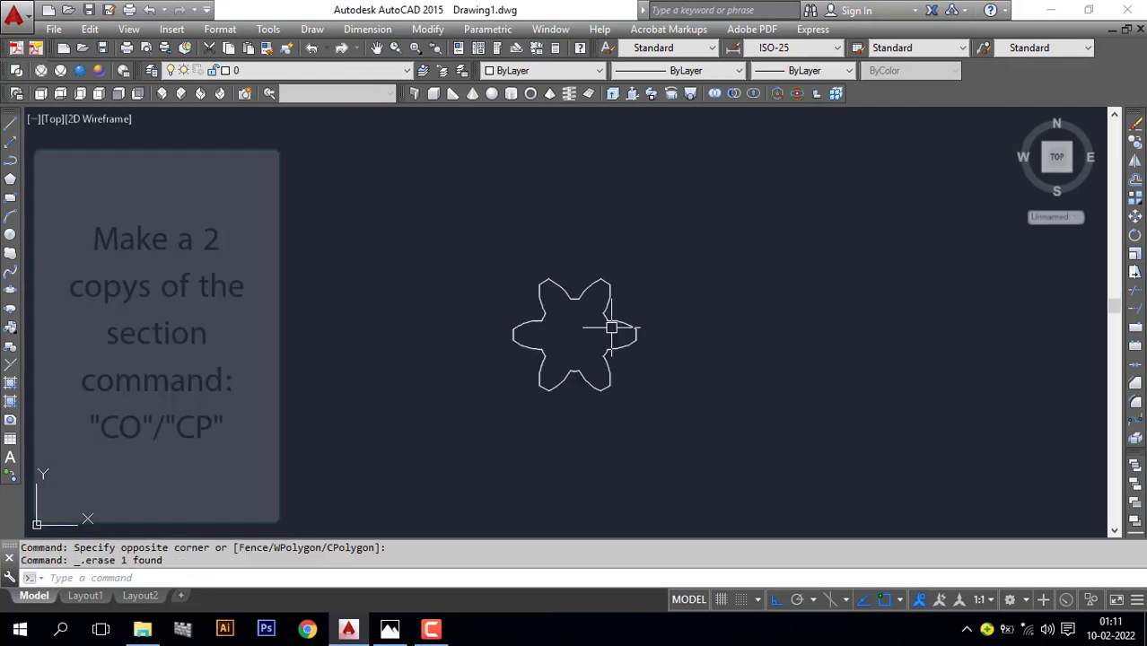
# Copy the gear outline twice to the right, placing the three gears in a horizontal row
pyautogui.write('co')
pyautogui.press('Return')
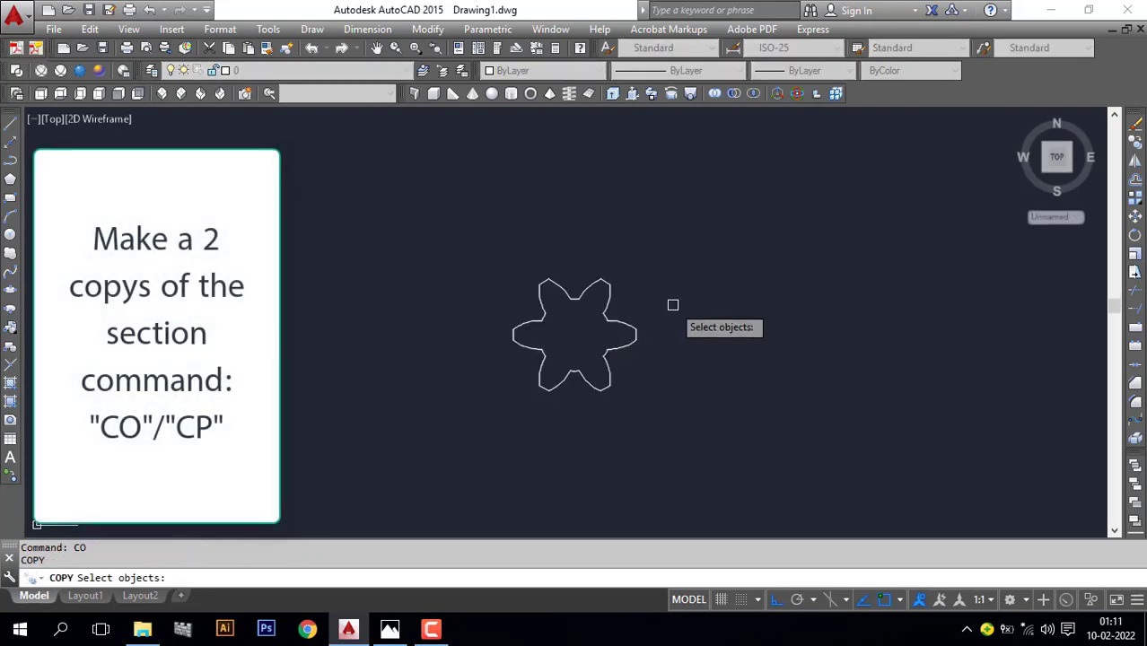
pyautogui.click(670, 303)
pyautogui.click(575, 349)
pyautogui.press('Return')
pyautogui.click(531, 450)
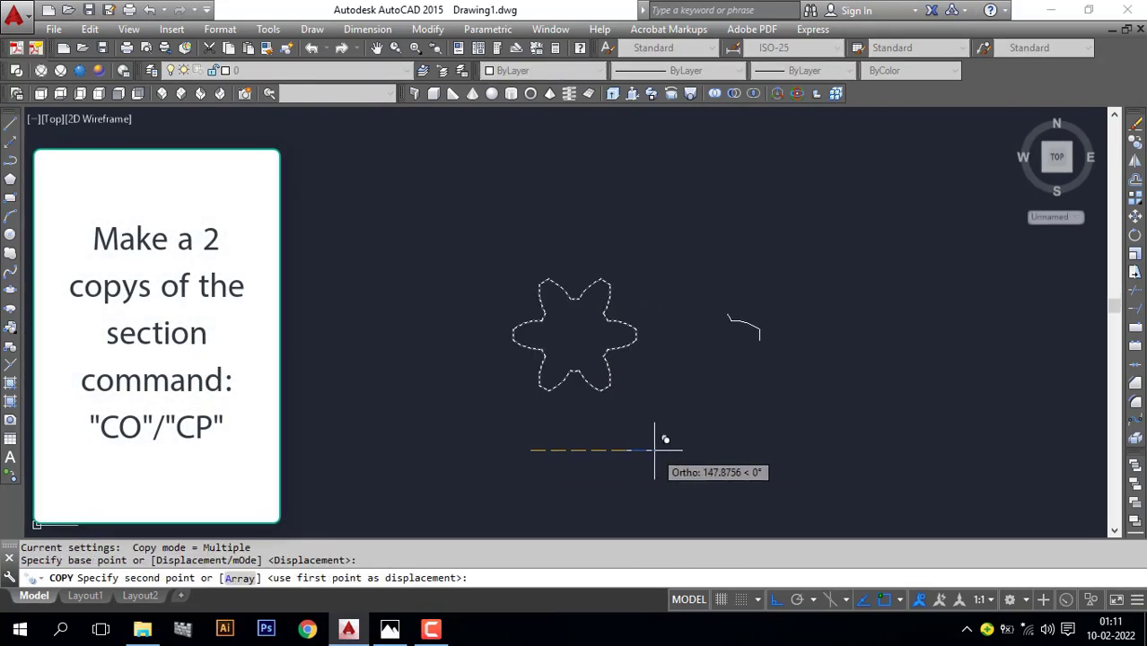
pyautogui.click(706, 449)
pyautogui.click(888, 450)
pyautogui.press('Return')
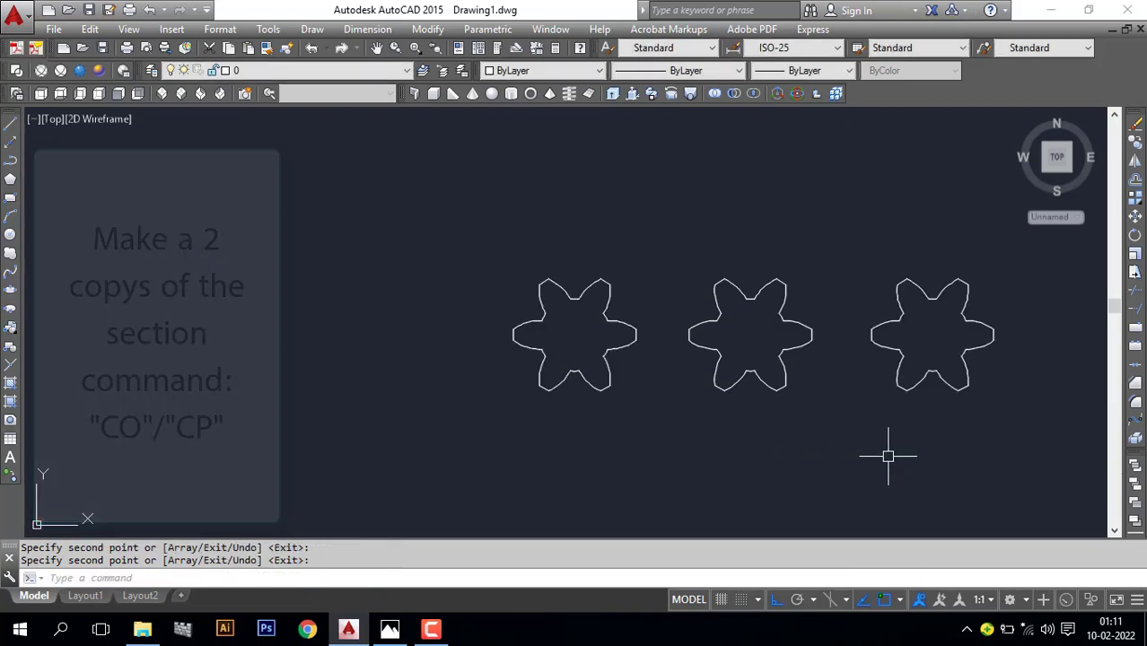
# Scale the middle gear by a factor of 0.75 about its centre
pyautogui.moveTo(888, 453); pyautogui.dragTo(755, 444, button='middle')
pyautogui.write('sc')
pyautogui.press('Return')
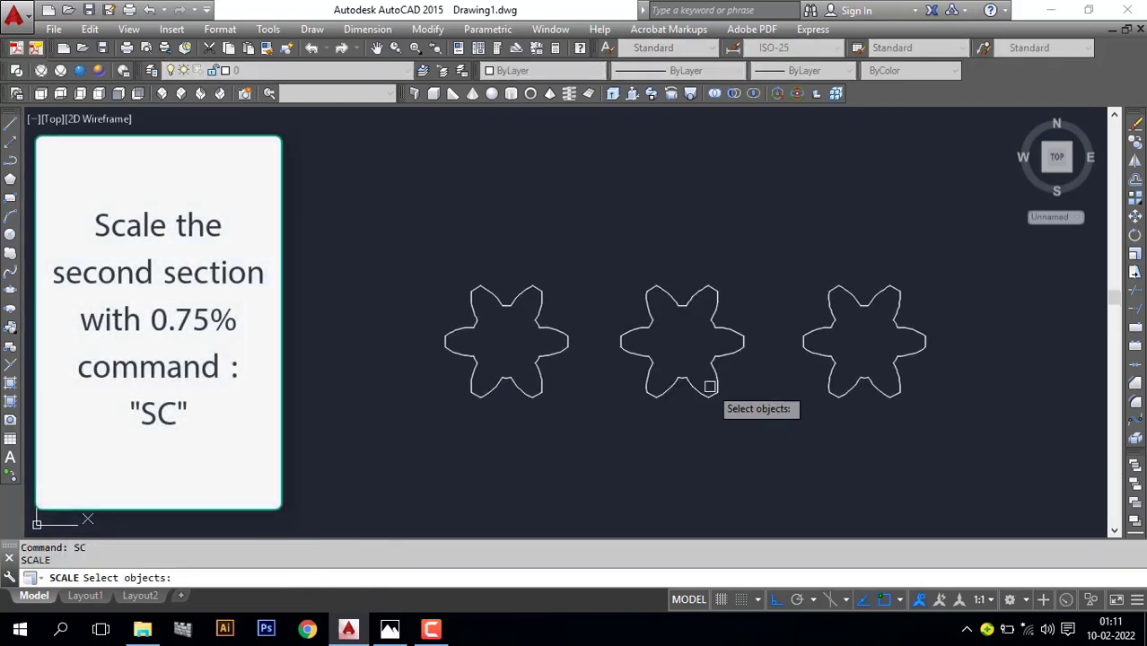
pyautogui.click(712, 389)
pyautogui.press('Return')
pyautogui.click(682, 339)
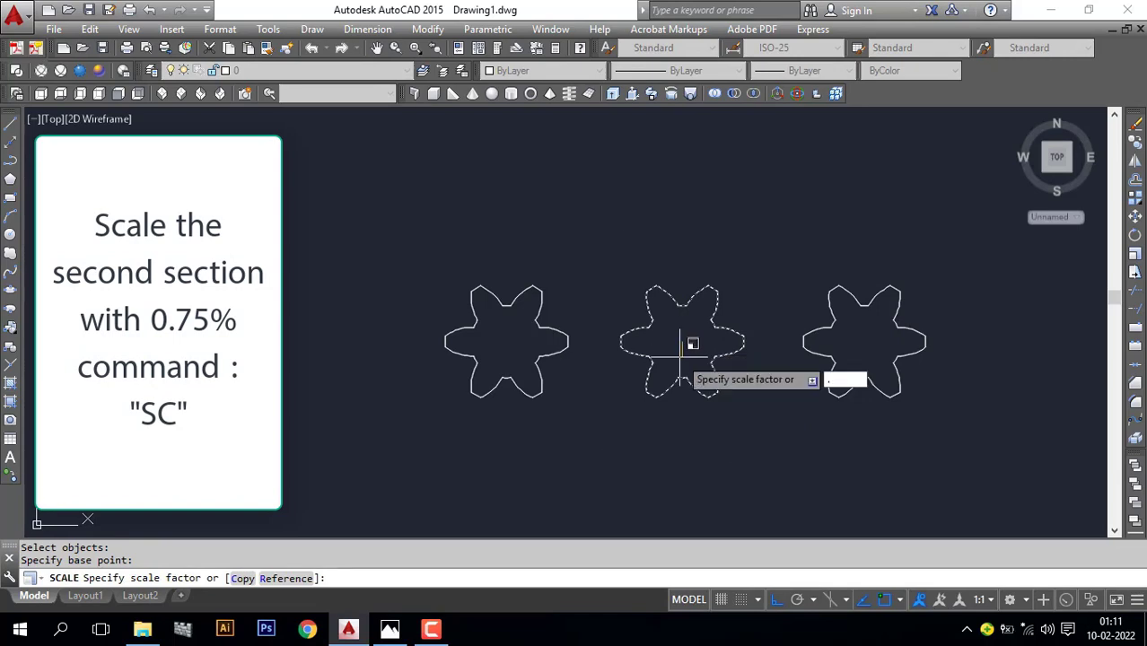
pyautogui.write('.75')
pyautogui.press('Return')
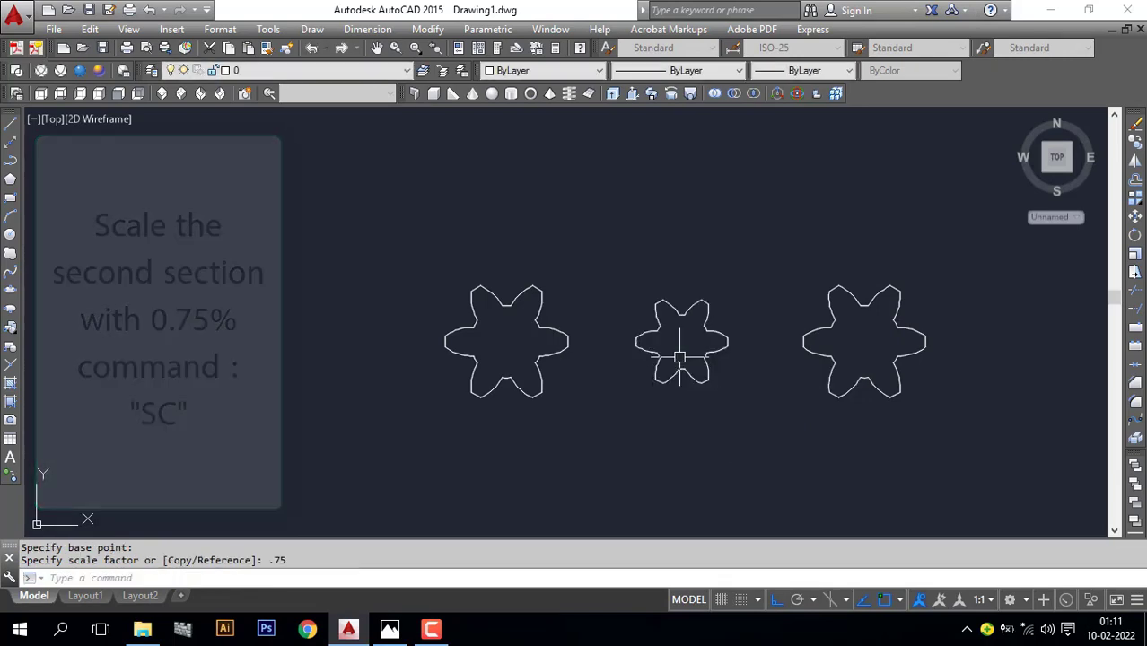
# Scale the rightmost gear by a factor of 0.5 about its centre
pyautogui.press('Return')
pyautogui.click(833, 338)
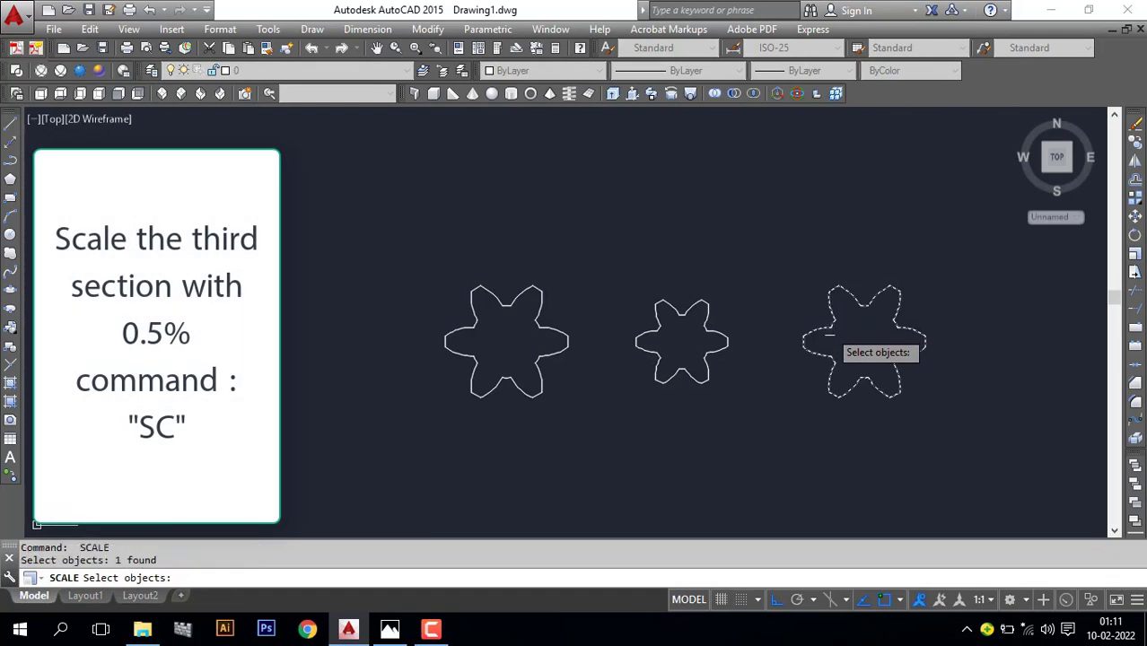
pyautogui.press('Return')
pyautogui.click(864, 342)
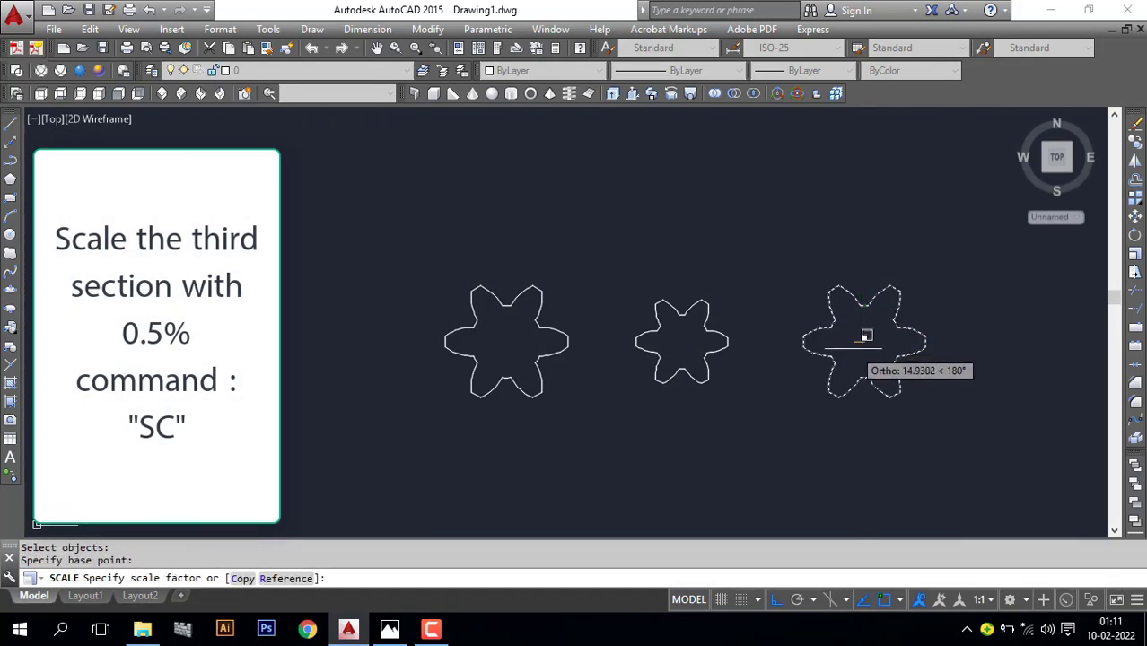
pyautogui.write('.5')
pyautogui.press('Return')
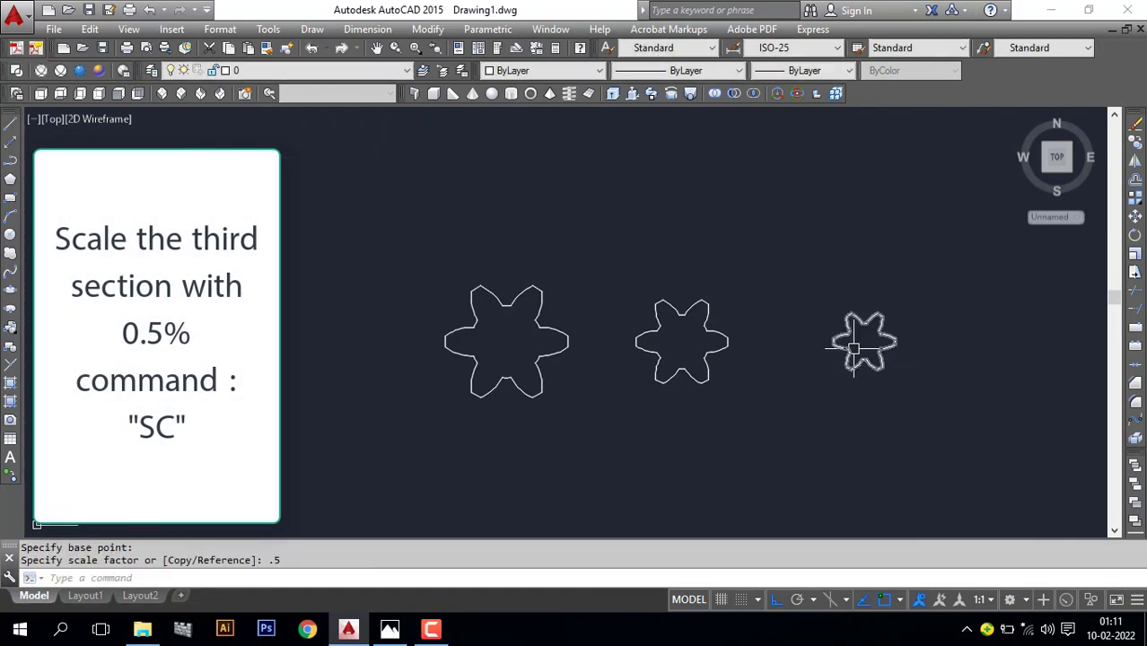
# Rotate the middle gear 15 degrees about its centre
pyautogui.write('ro')
pyautogui.press('Return')
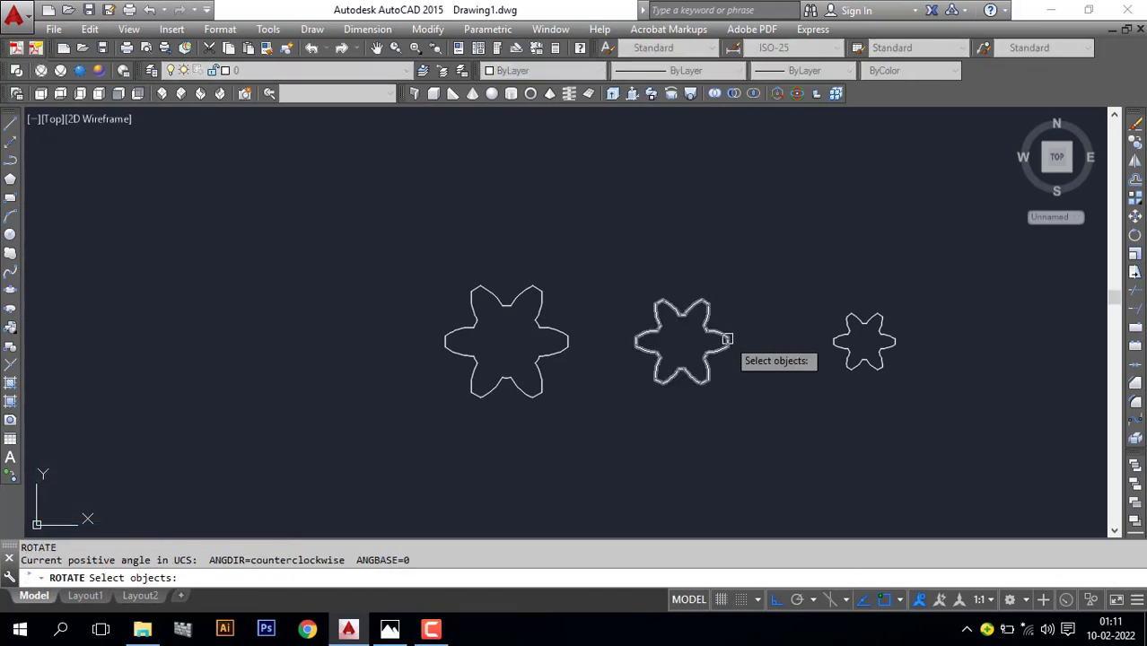
pyautogui.click(718, 339)
pyautogui.press('Return')
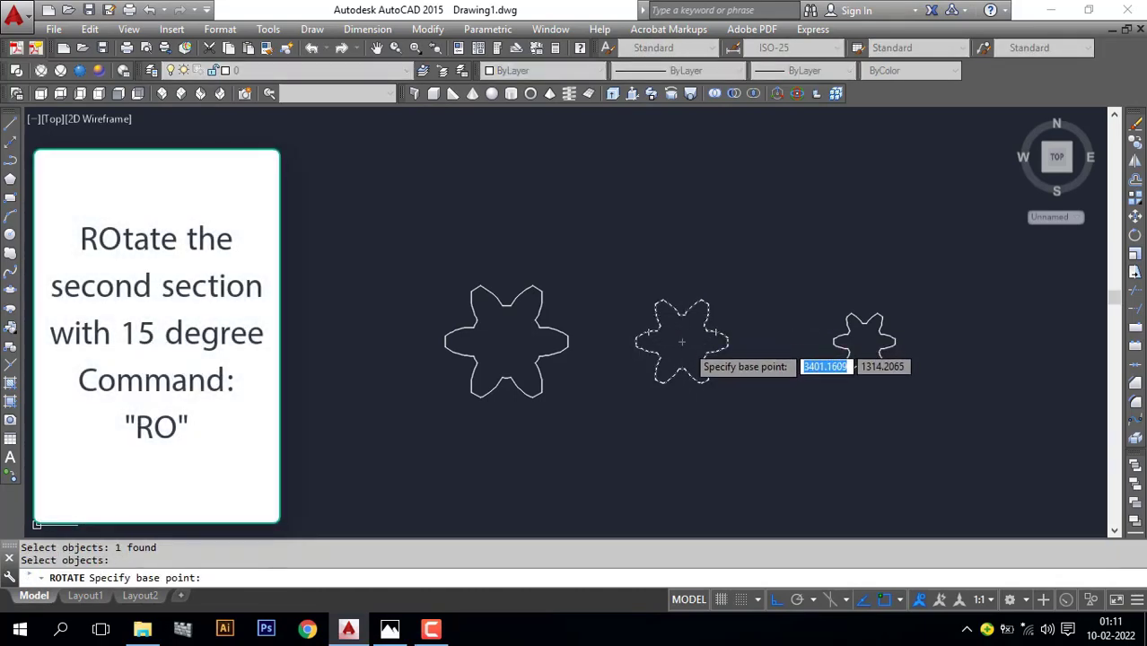
pyautogui.click(681, 341)
pyautogui.write('1')
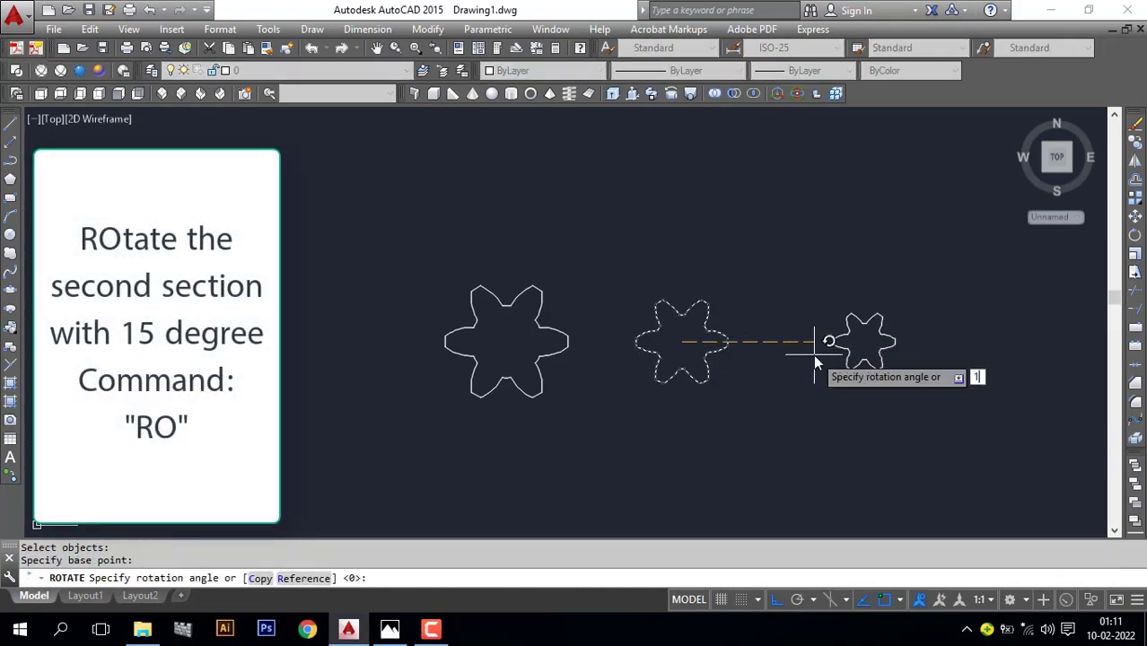
pyautogui.write('5')
pyautogui.press('Return')
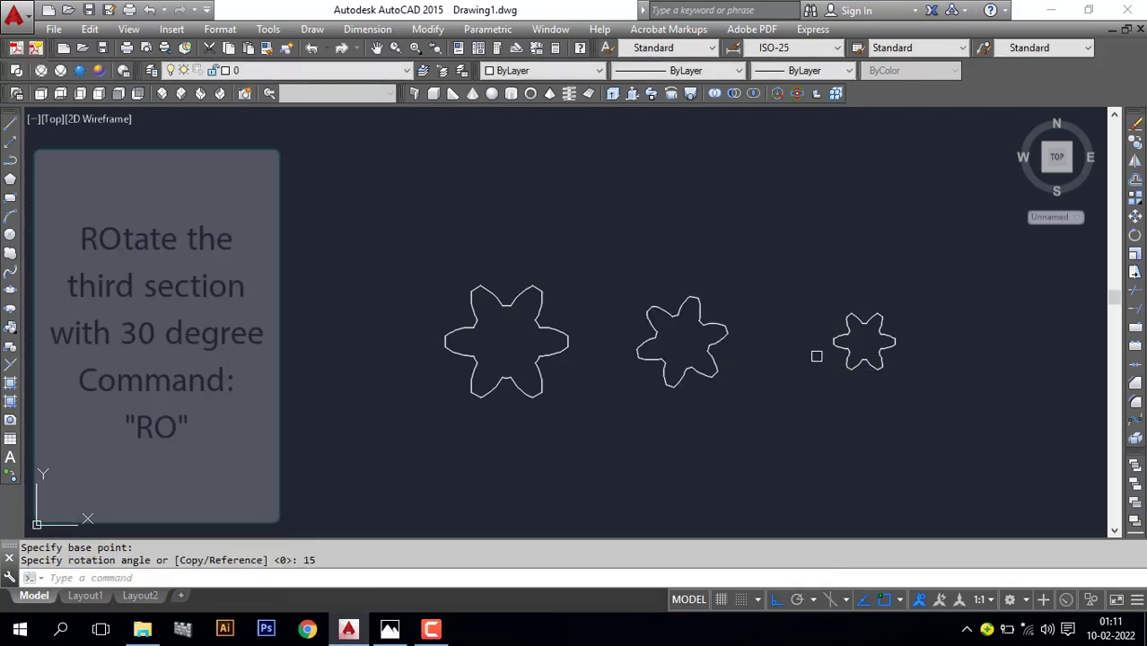
# Rotate the smallest gear 30 degrees about its centre
pyautogui.press('Return')
pyautogui.click(851, 340)
pyautogui.press('Return')
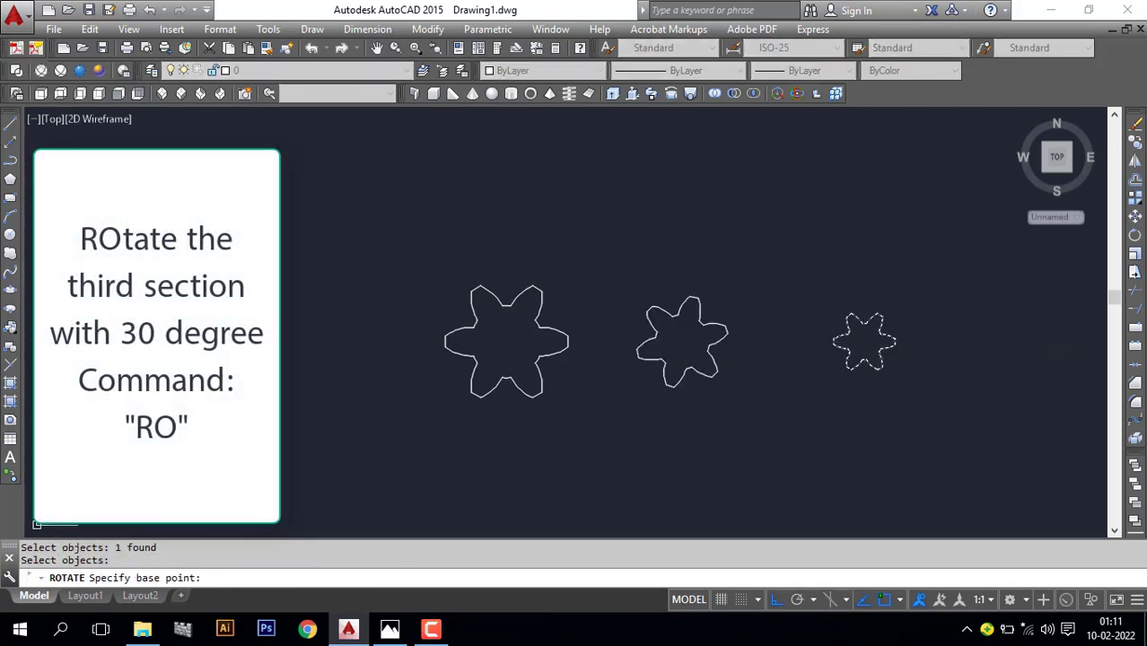
pyautogui.click(864, 341)
pyautogui.write('3')
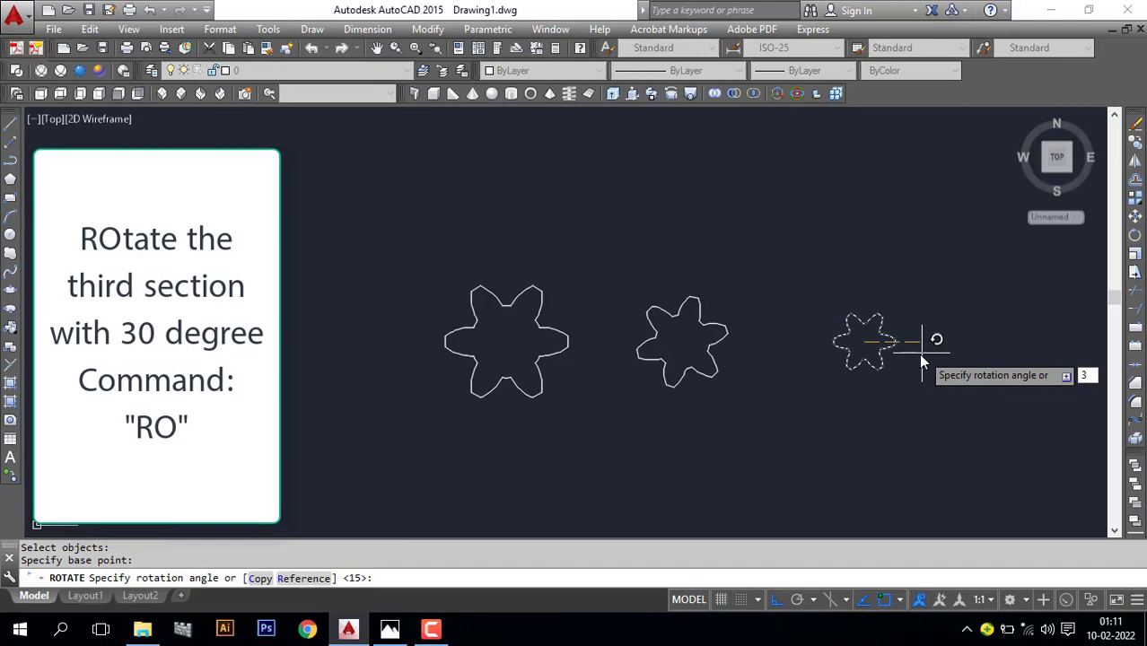
pyautogui.write('0')
pyautogui.press('Return')
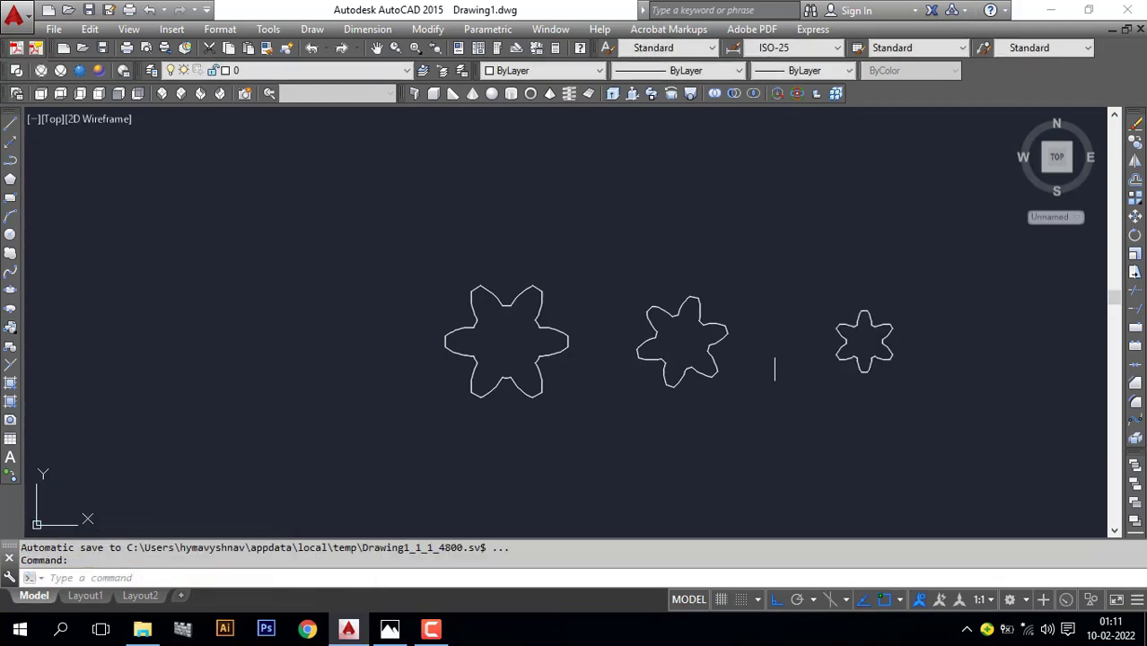
# Move the medium-sized gear from its centre onto the centre of the largest gear
pyautogui.click(687, 324)
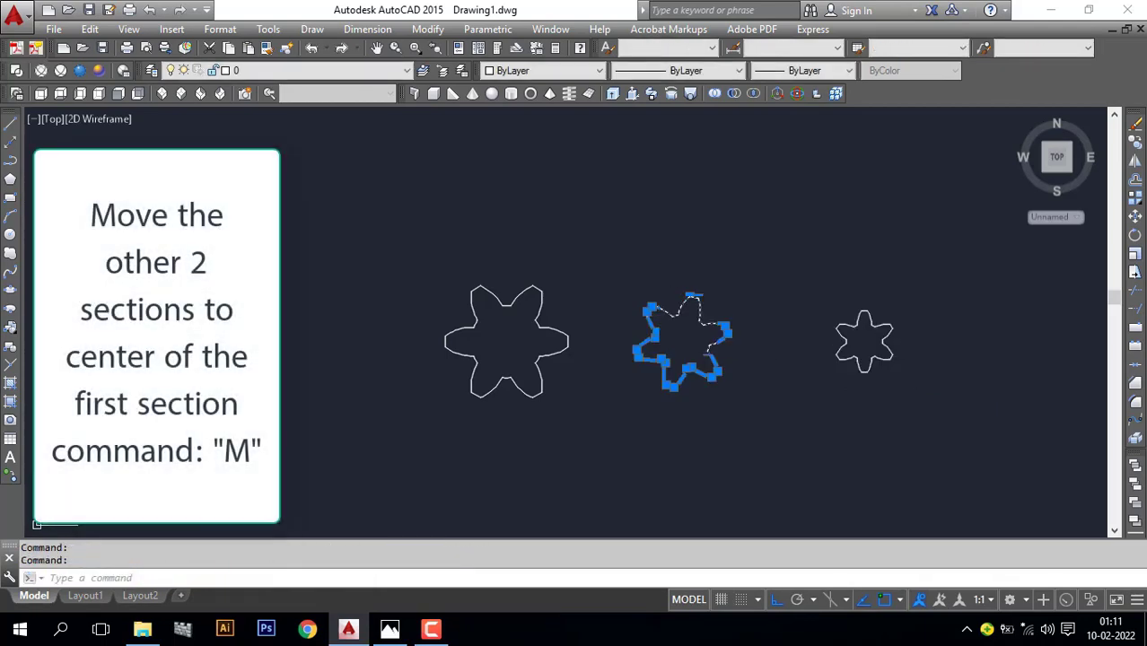
pyautogui.write('m')
pyautogui.press('Return')
pyautogui.click(682, 338)
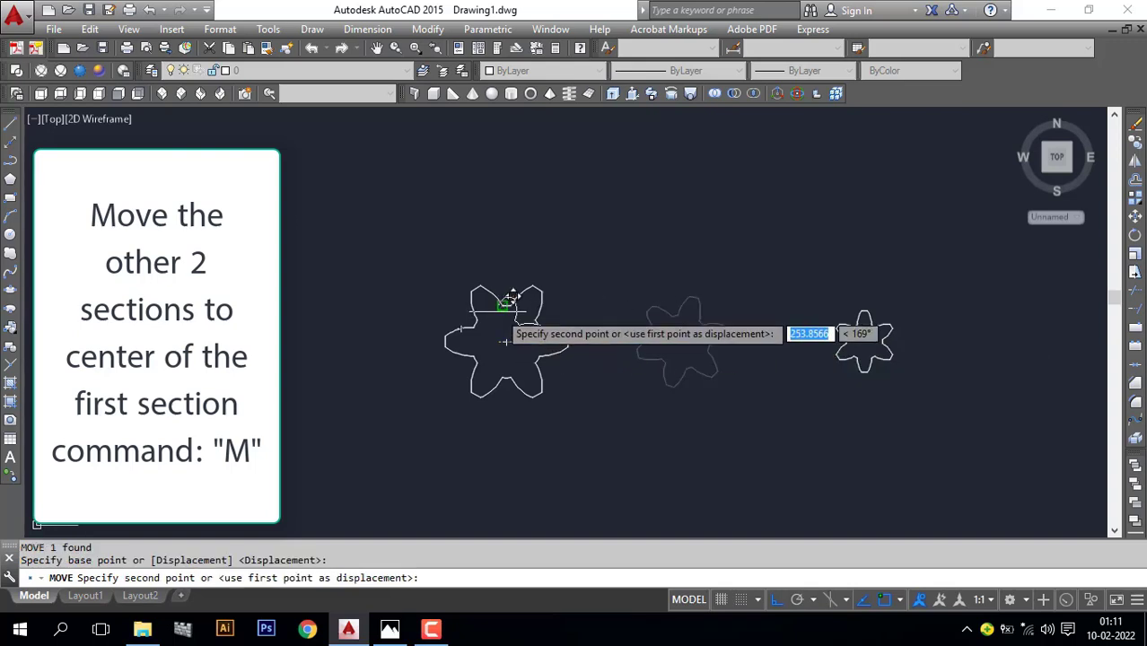
pyautogui.click(509, 342)
# Move the smallest gear from its centre onto the centre of the largest gear
pyautogui.press('Return')
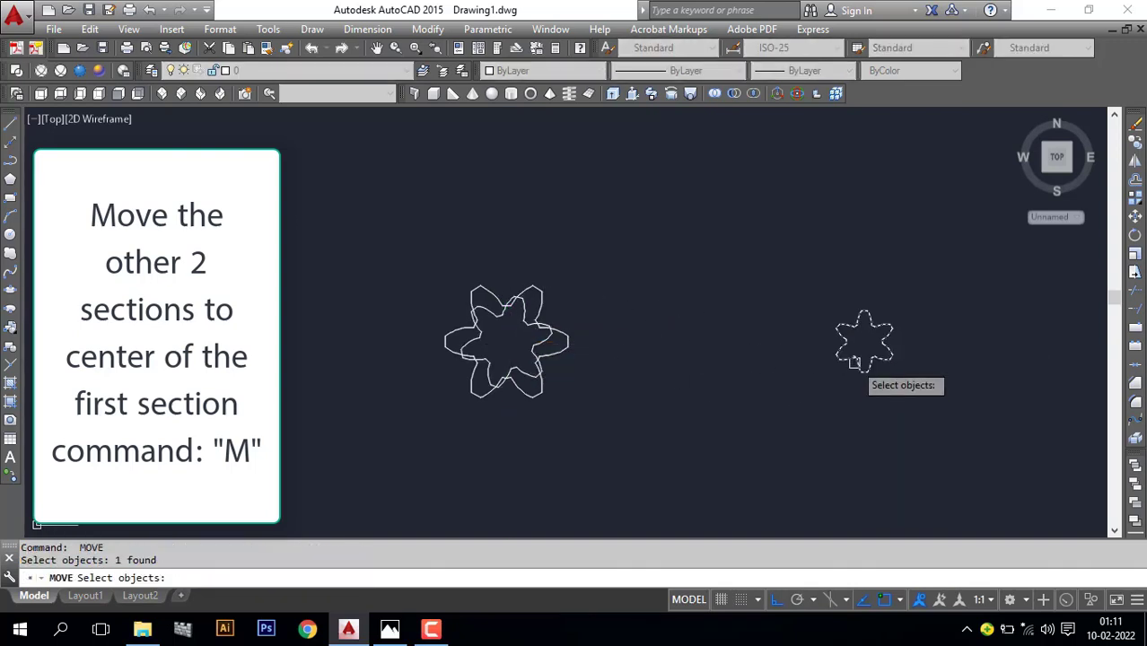
pyautogui.press('Return')
pyautogui.click(864, 342)
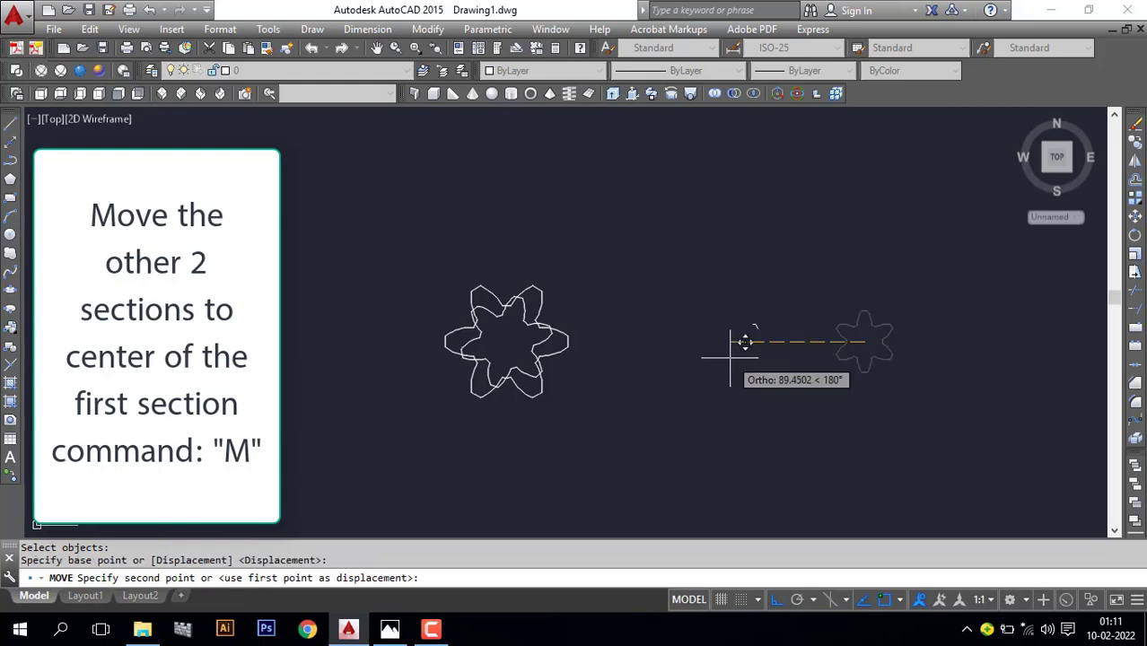
pyautogui.click(508, 341)
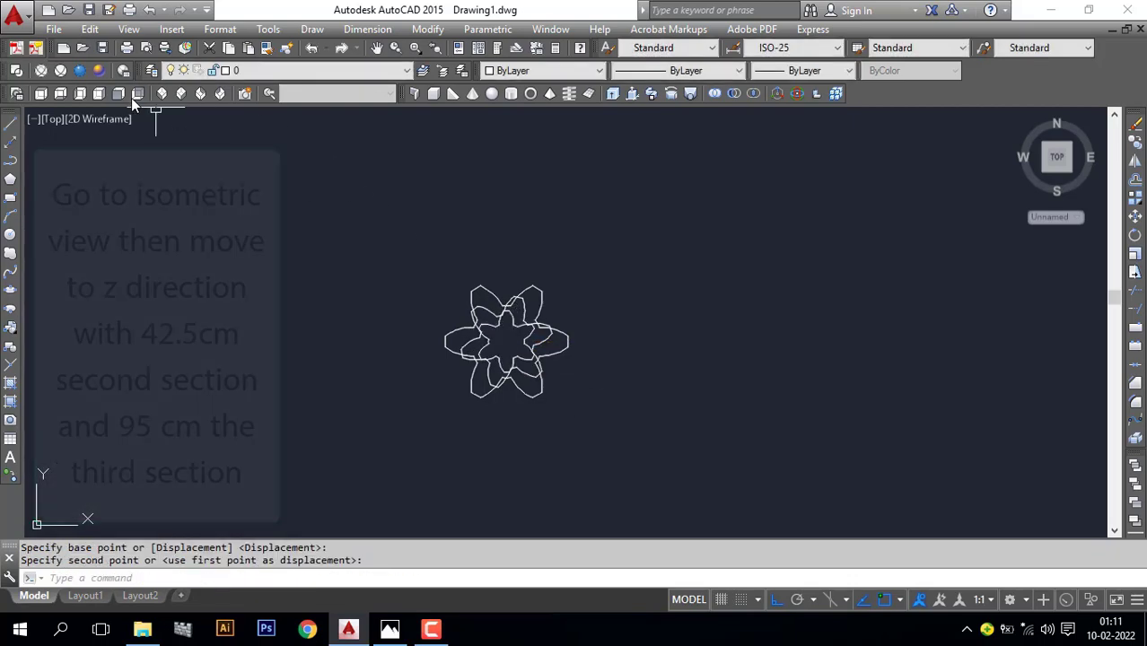
# Switch to the SW Isometric view and move the smallest gear up 95 units along the Z axis
pyautogui.click(161, 93)
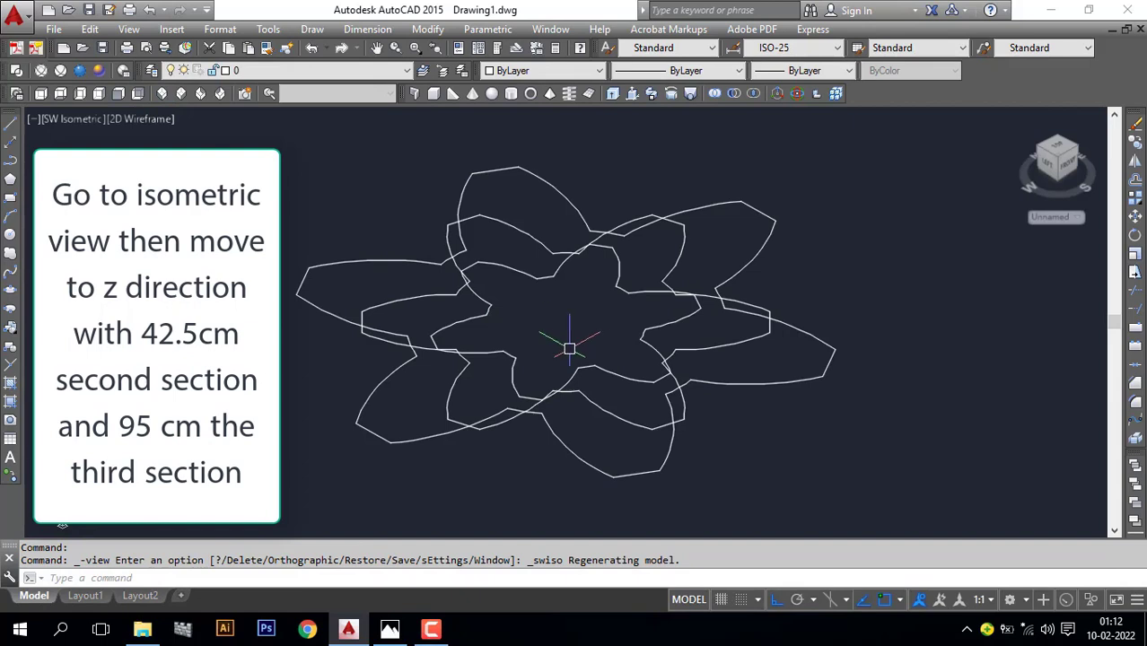
pyautogui.write('m')
pyautogui.press('Return')
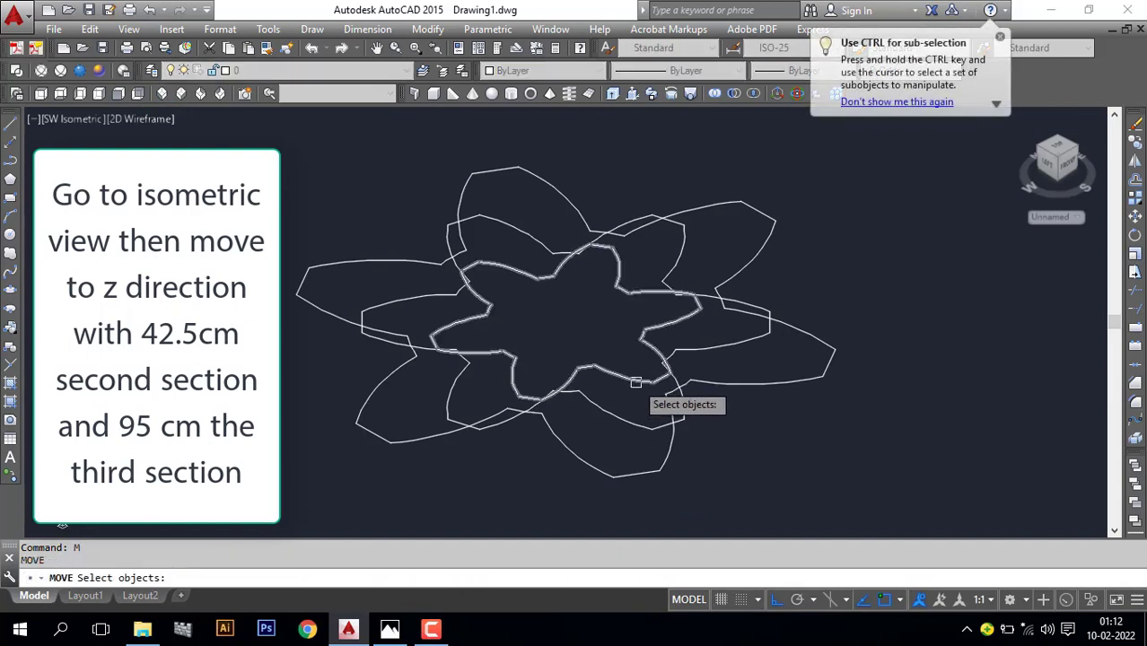
pyautogui.click(637, 383)
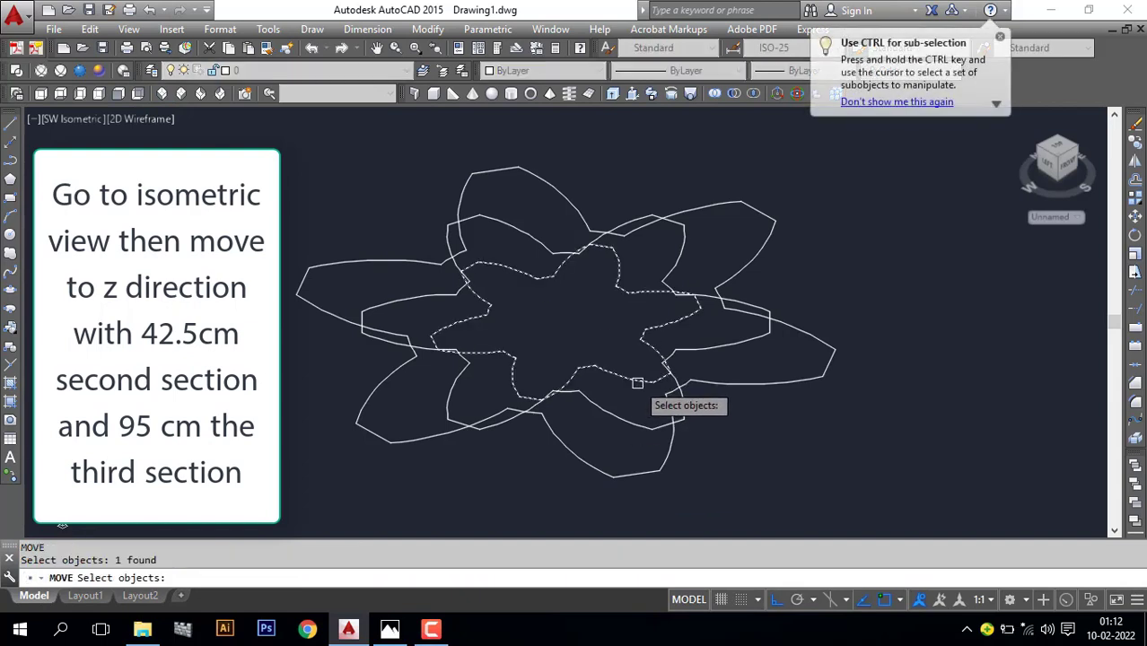
pyautogui.press('Return')
pyautogui.click(901, 368)
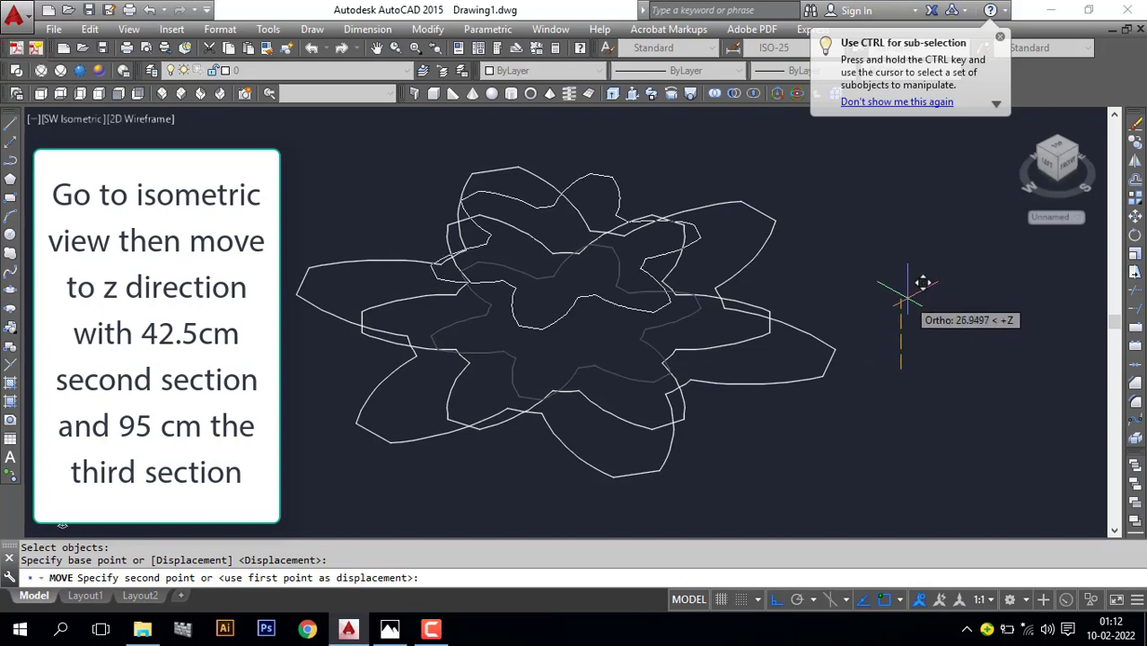
pyautogui.write('9')
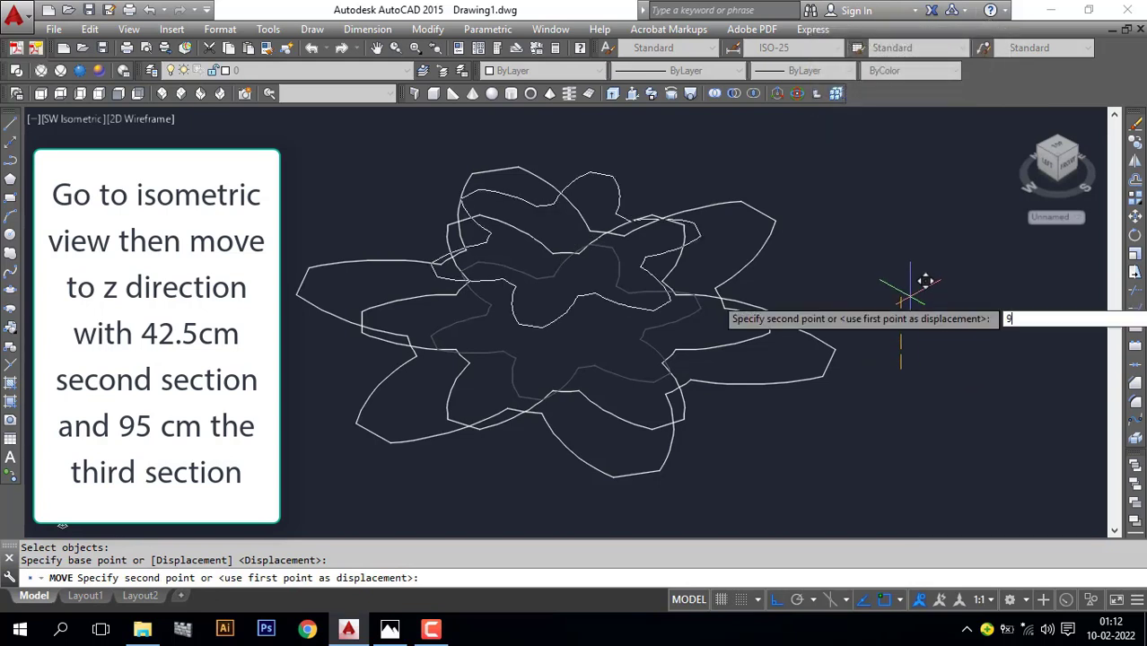
pyautogui.write('5')
pyautogui.press('Return')
# Move the medium-sized gear up 42.5 units along the Z axis
pyautogui.press('Return')
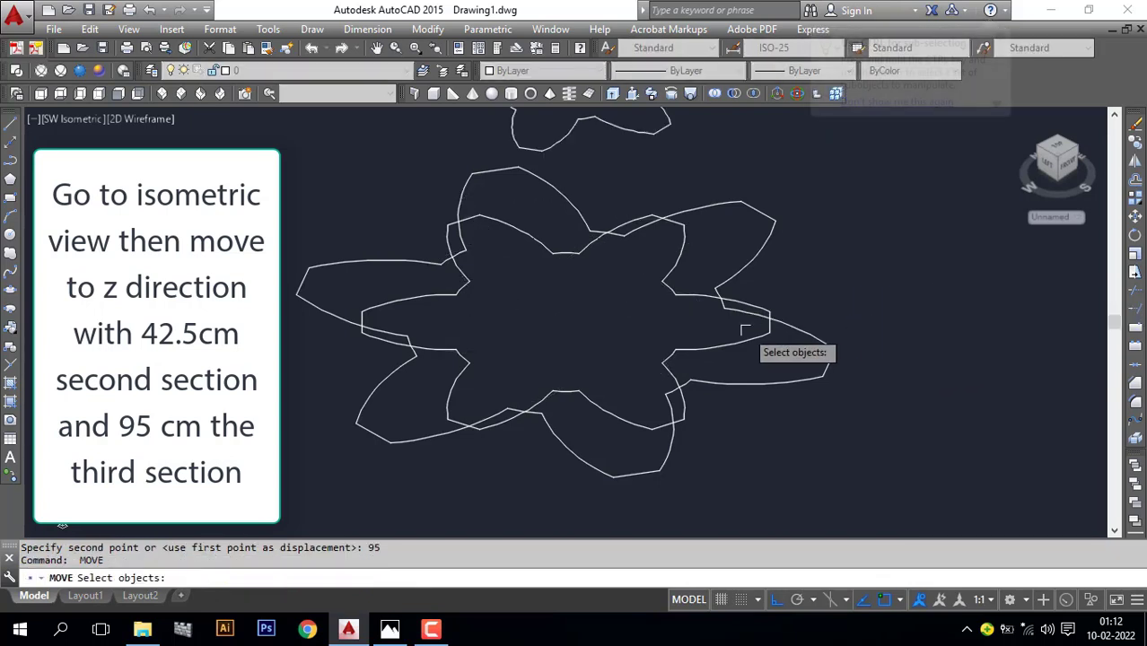
pyautogui.click(745, 340)
pyautogui.press('Return')
pyautogui.click(912, 334)
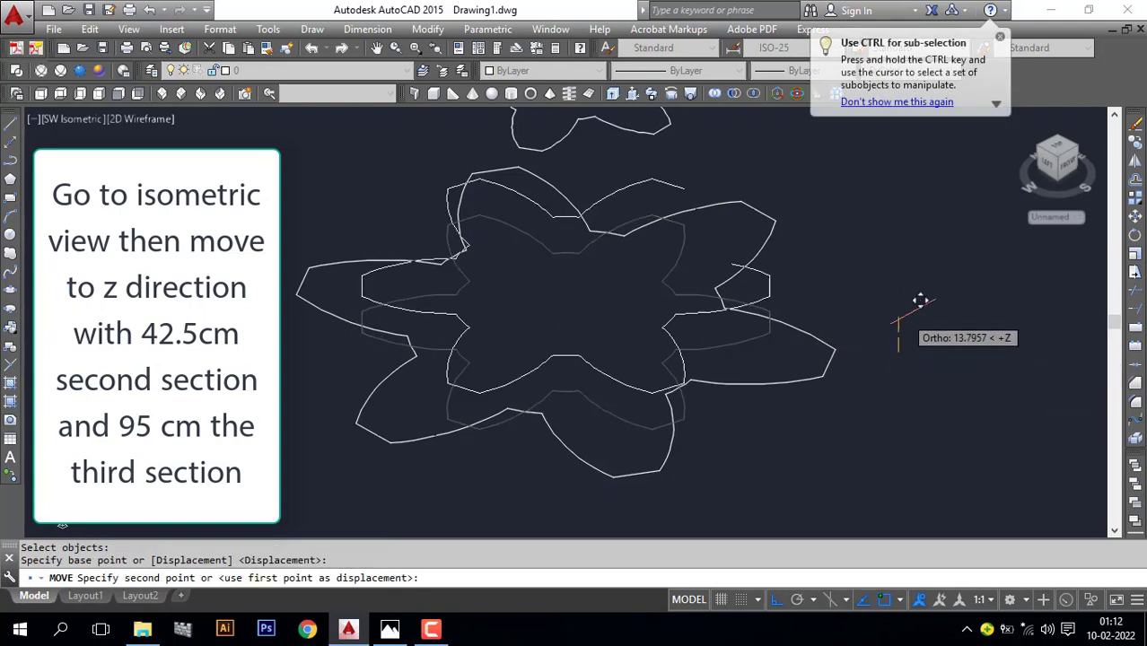
pyautogui.write('42.5')
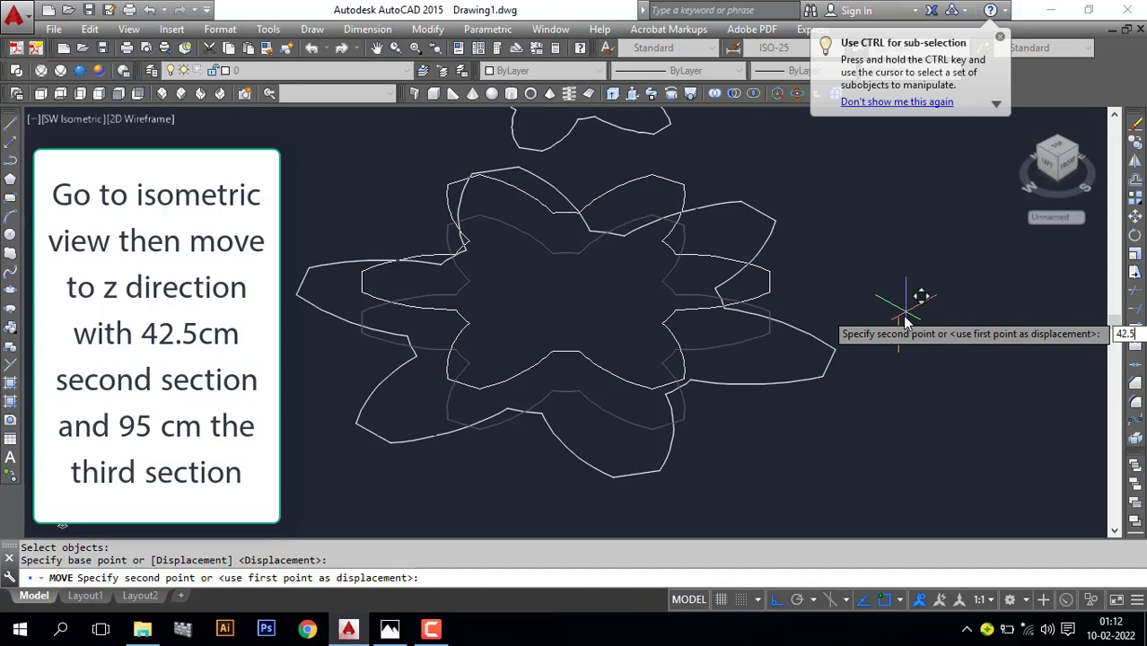
pyautogui.press('Return')
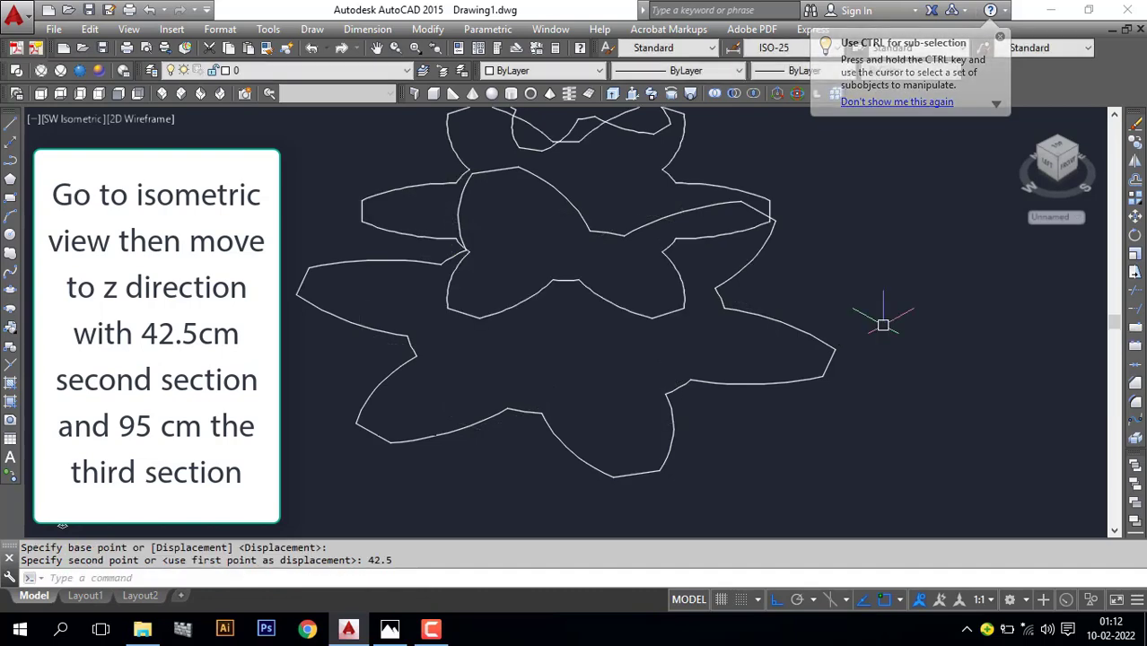
# Switch to the Top view and loft the three gear profiles in order from the largest to the smallest
pyautogui.scroll(-5, 879, 333)
pyautogui.keyDown('shift'); pyautogui.moveTo(875, 353); pyautogui.dragTo(807, 394, button='middle'); pyautogui.keyUp('shift')
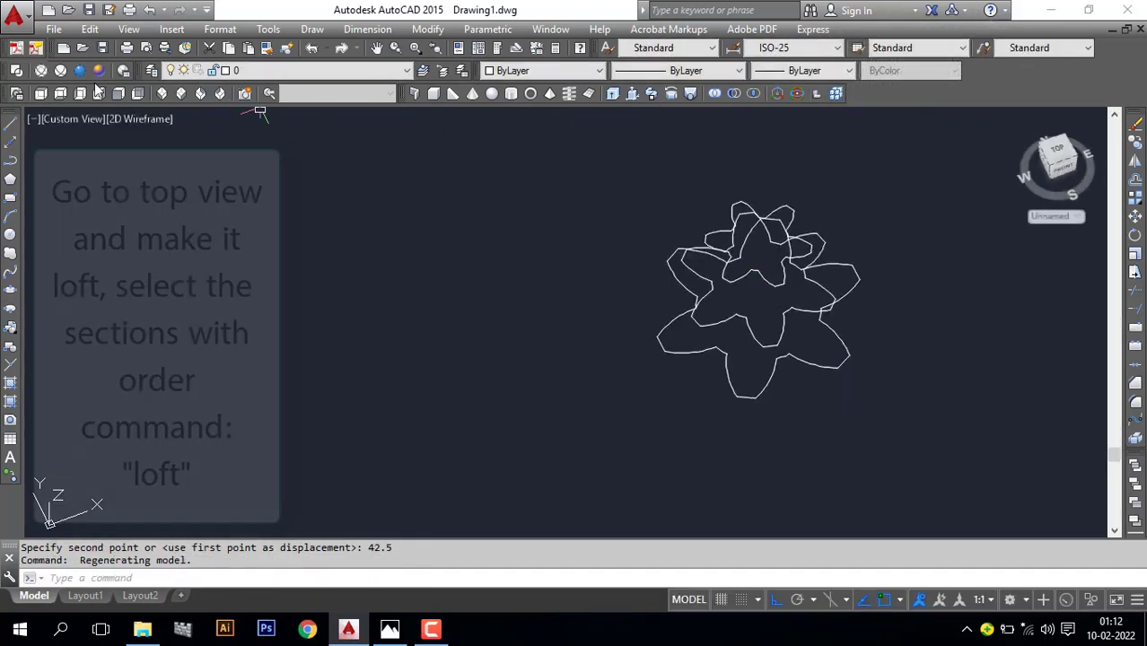
pyautogui.click(41, 93)
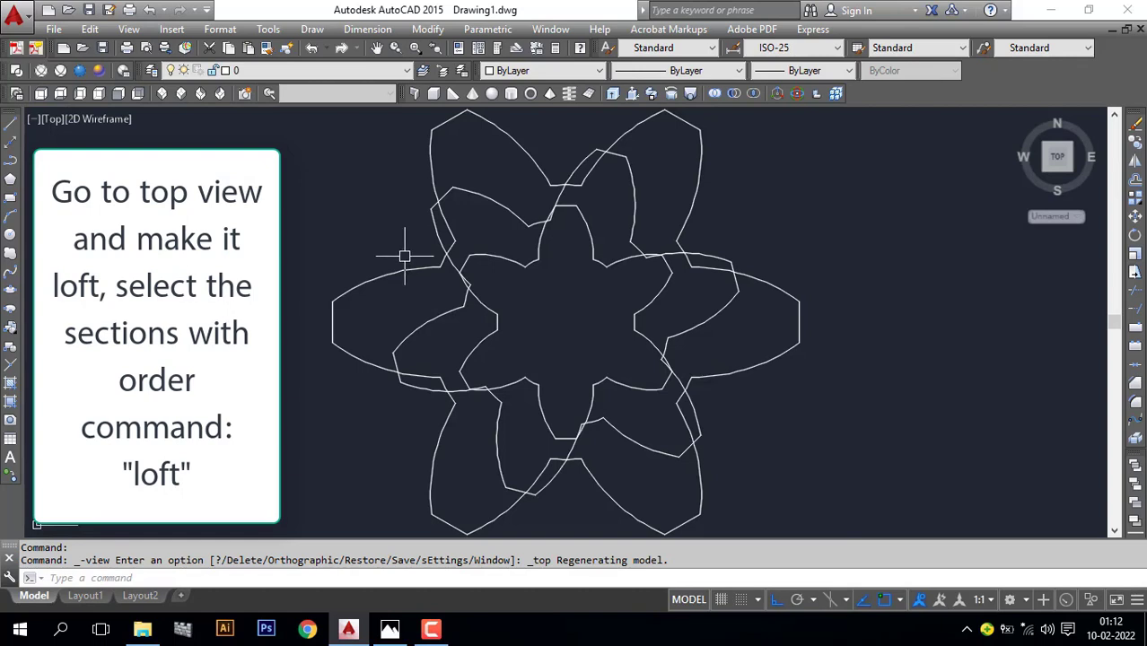
pyautogui.write('lo')
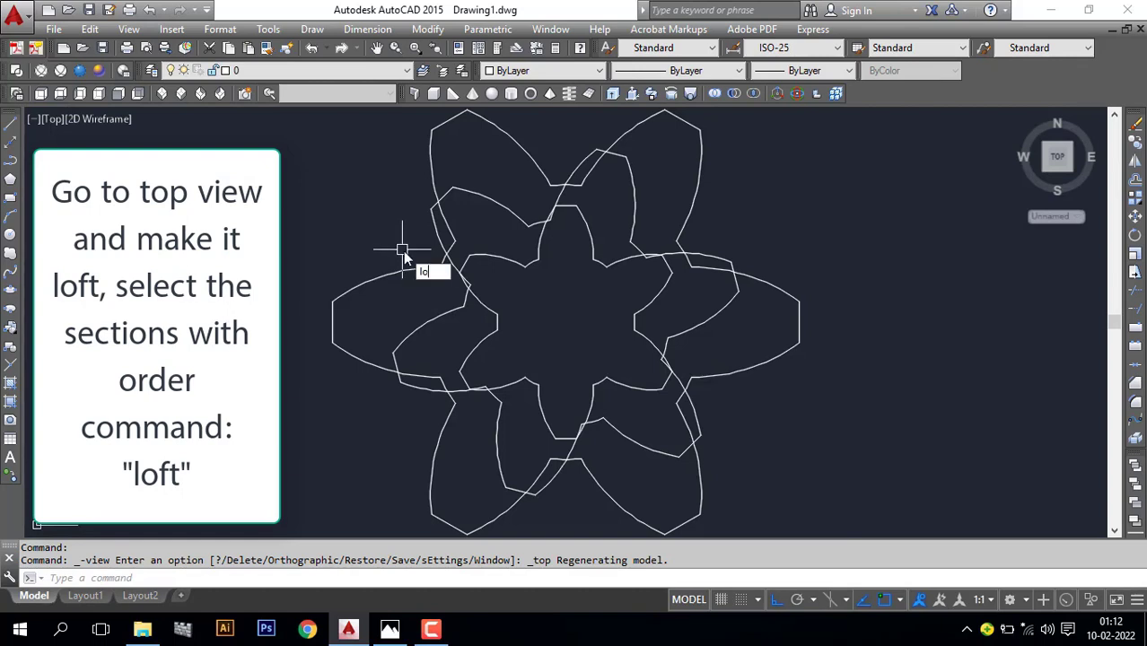
pyautogui.write('f')
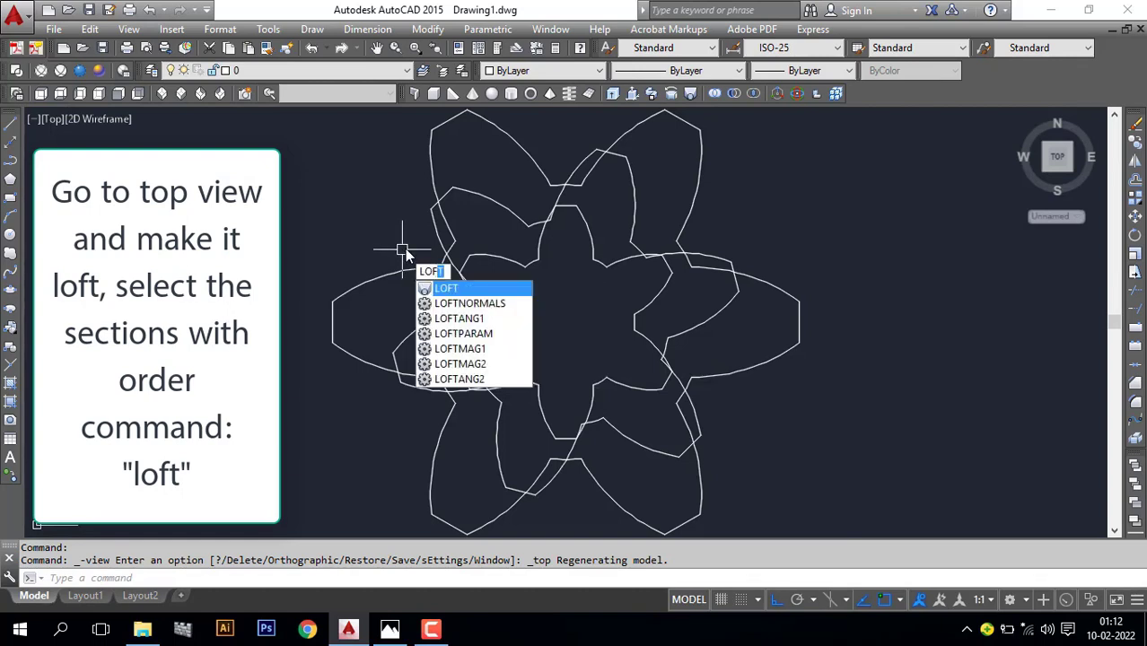
pyautogui.press('Return')
pyautogui.click(437, 189)
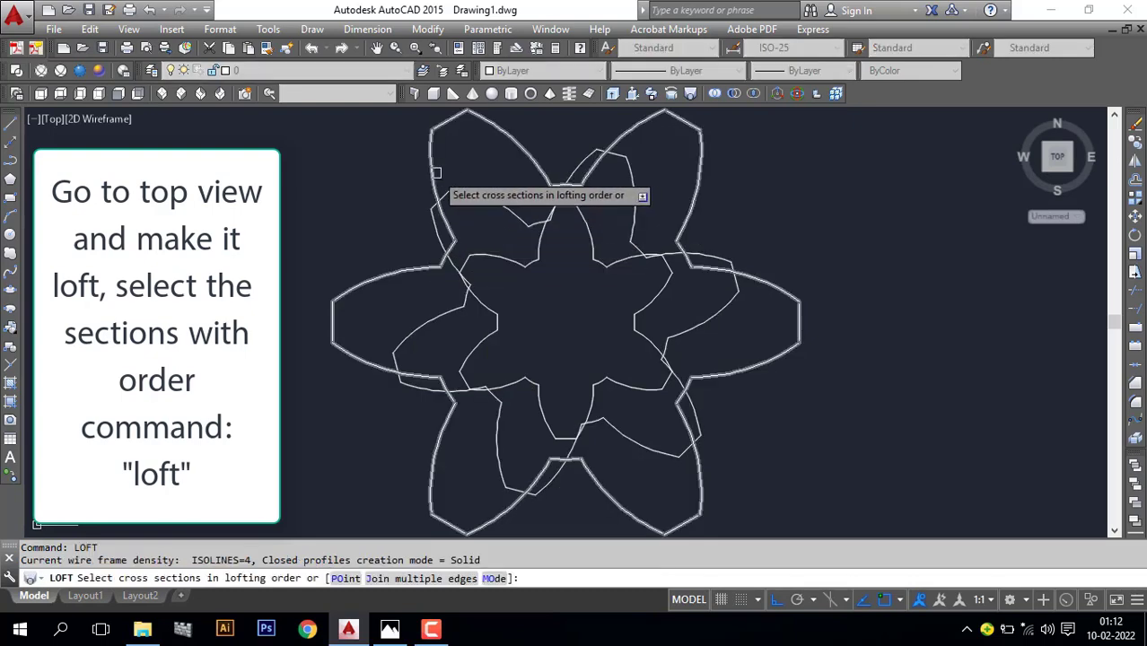
pyautogui.click(433, 224)
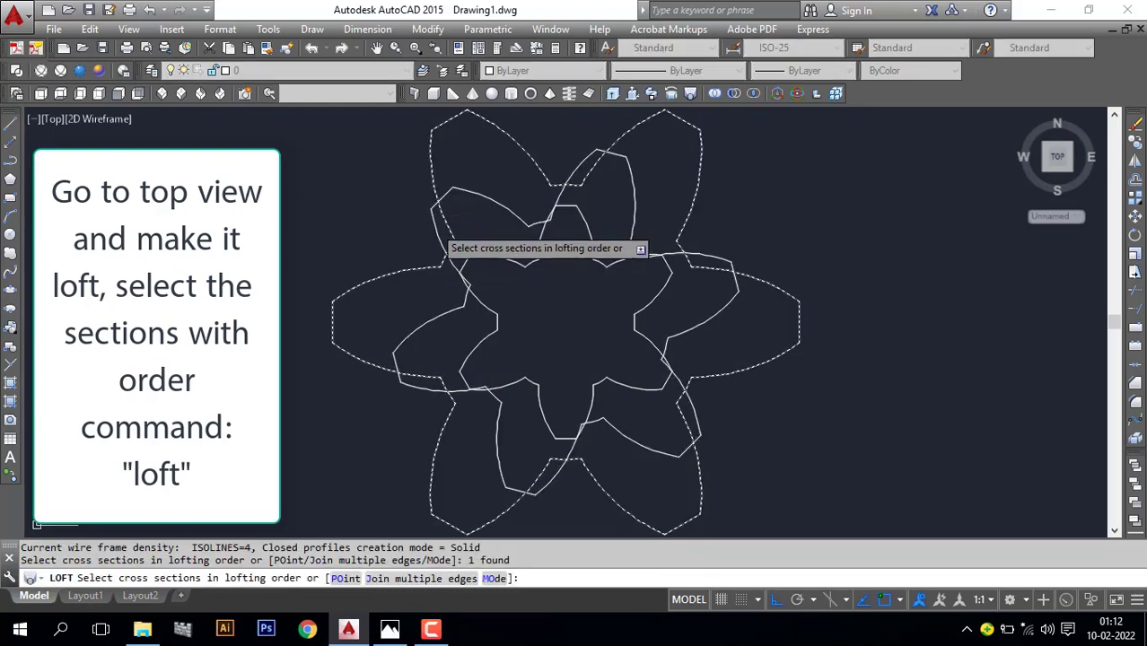
pyautogui.click(469, 315)
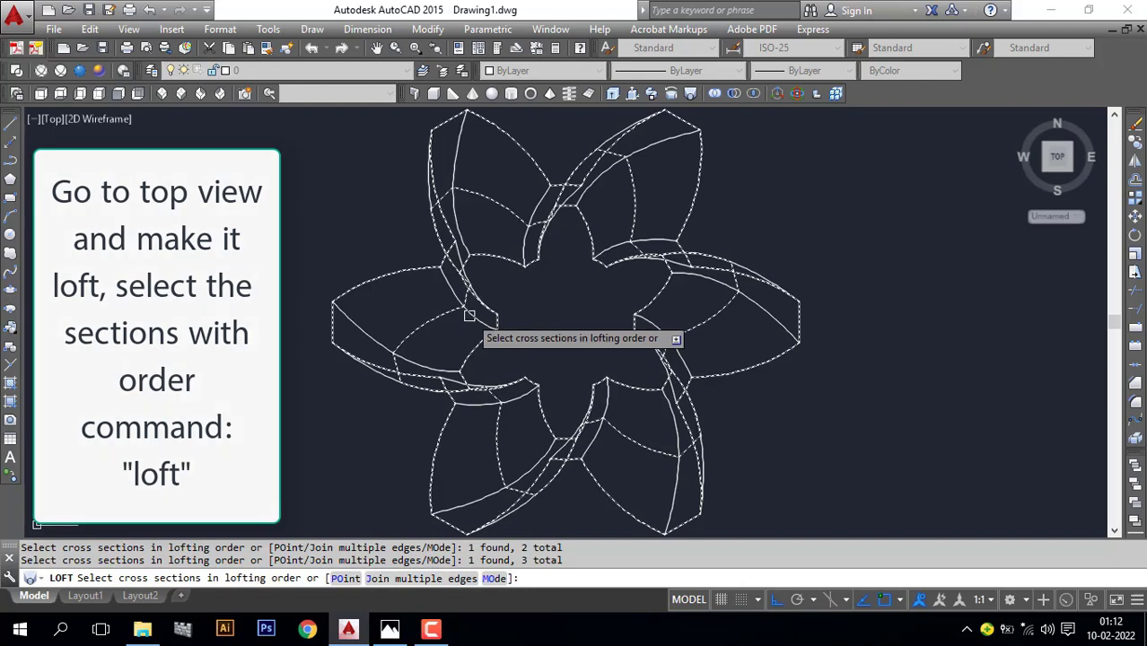
pyautogui.press('Return')
pyautogui.press('Return')
# Apply the Realistic visual style to the lofted gear and switch to the Front view
pyautogui.click(84, 71)
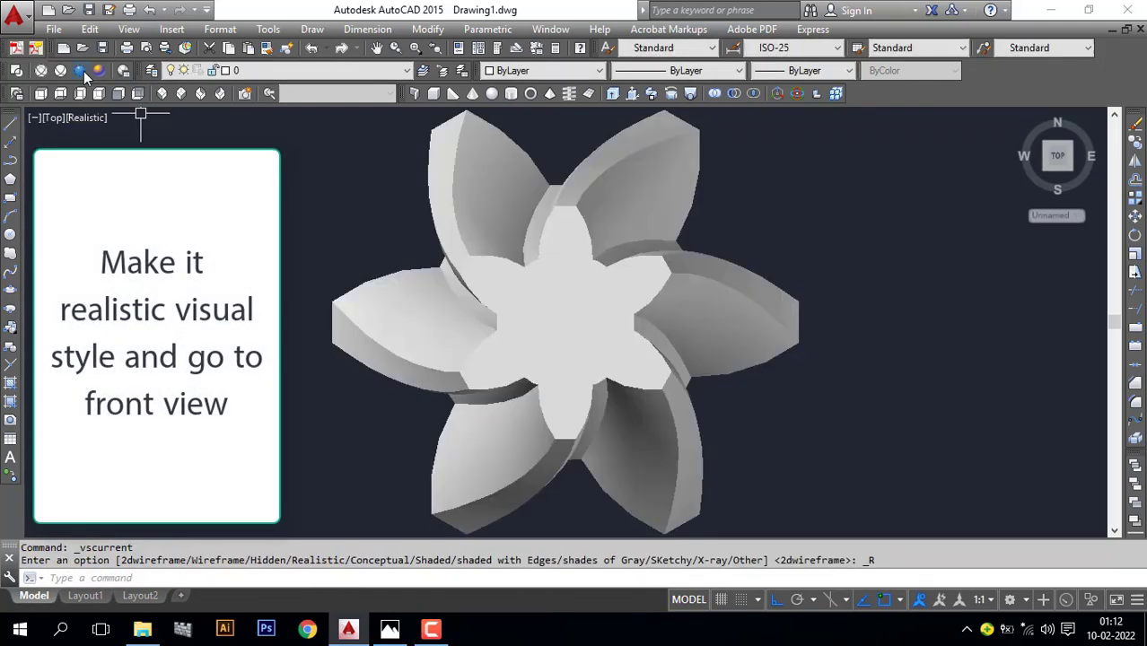
pyautogui.keyDown('shift'); pyautogui.moveTo(321, 318); pyautogui.dragTo(646, 269, button='middle'); pyautogui.keyUp('shift')
pyautogui.click(117, 93)
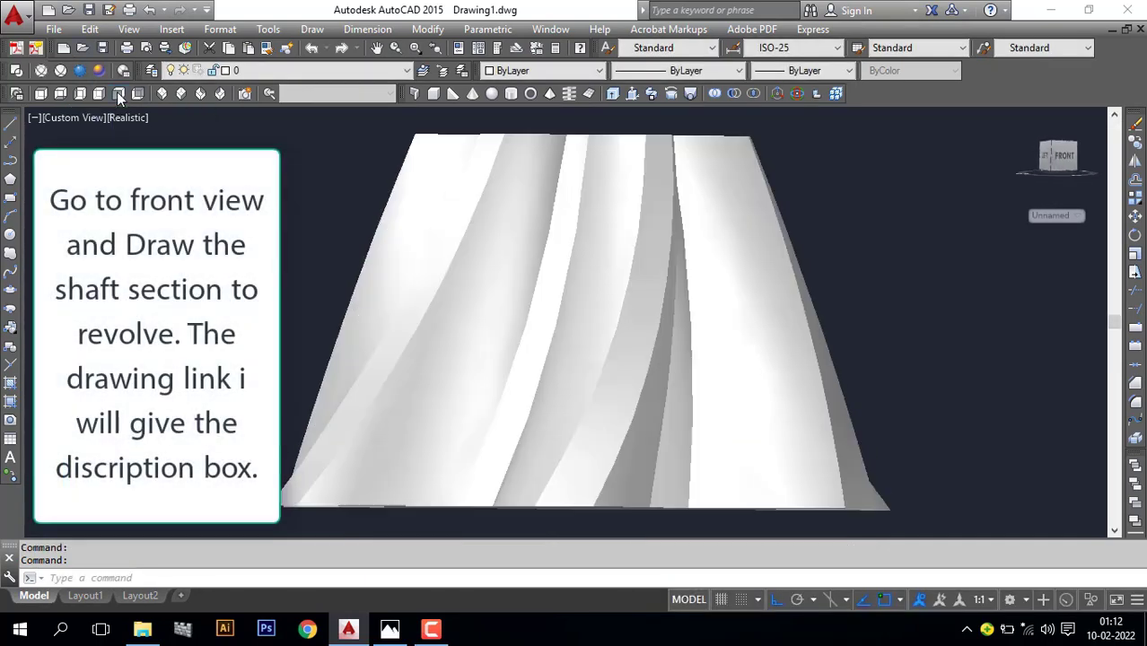
# Check the shaft dimensions in original.jpg in Photos and, back in AutoCAD, draw the flange section 45 wide and 5 high from the vertical axis line
pyautogui.click(391, 628)
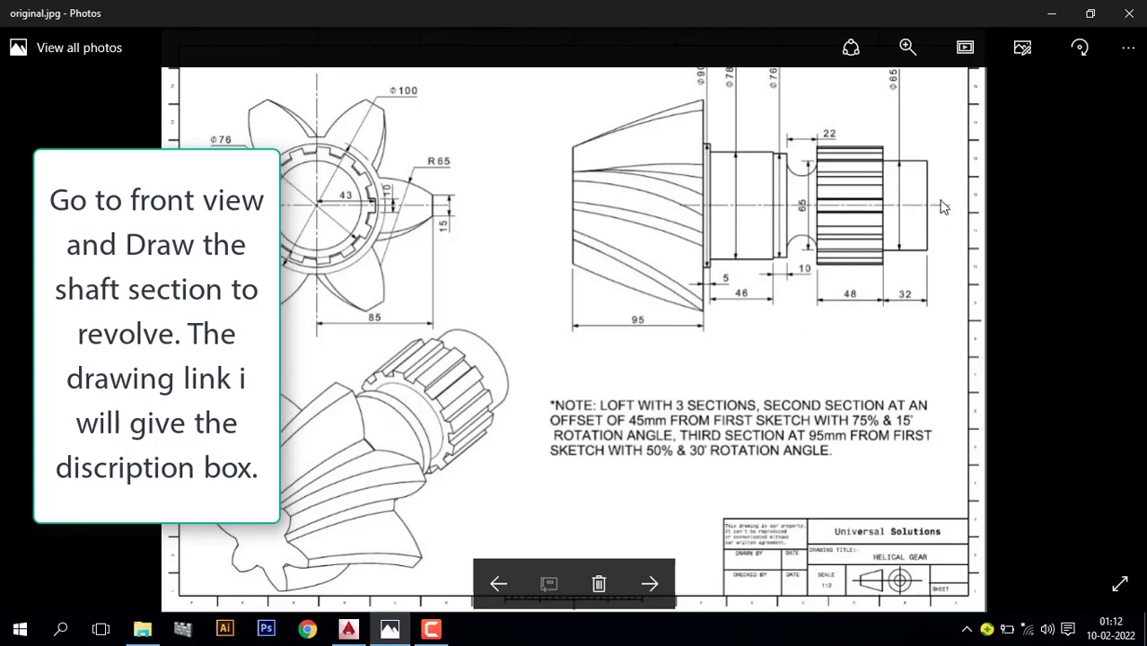
pyautogui.click(1055, 16)
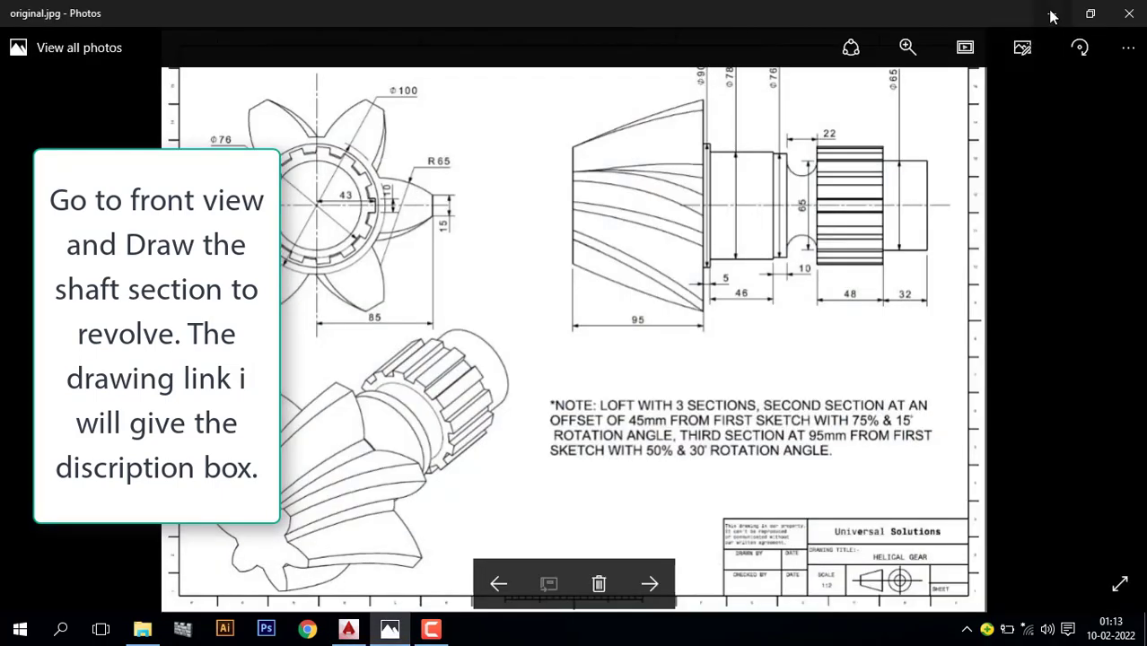
pyautogui.click(1052, 17)
pyautogui.write('45')
pyautogui.press('Return')
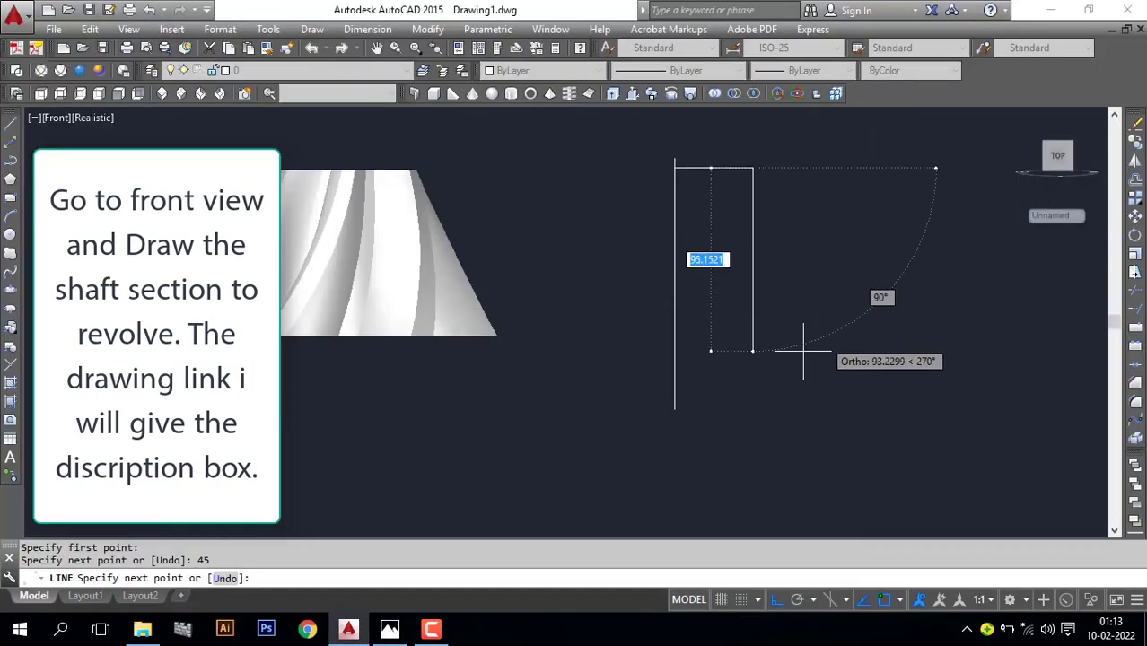
pyautogui.write('5')
pyautogui.press('Return')
pyautogui.click(675, 177)
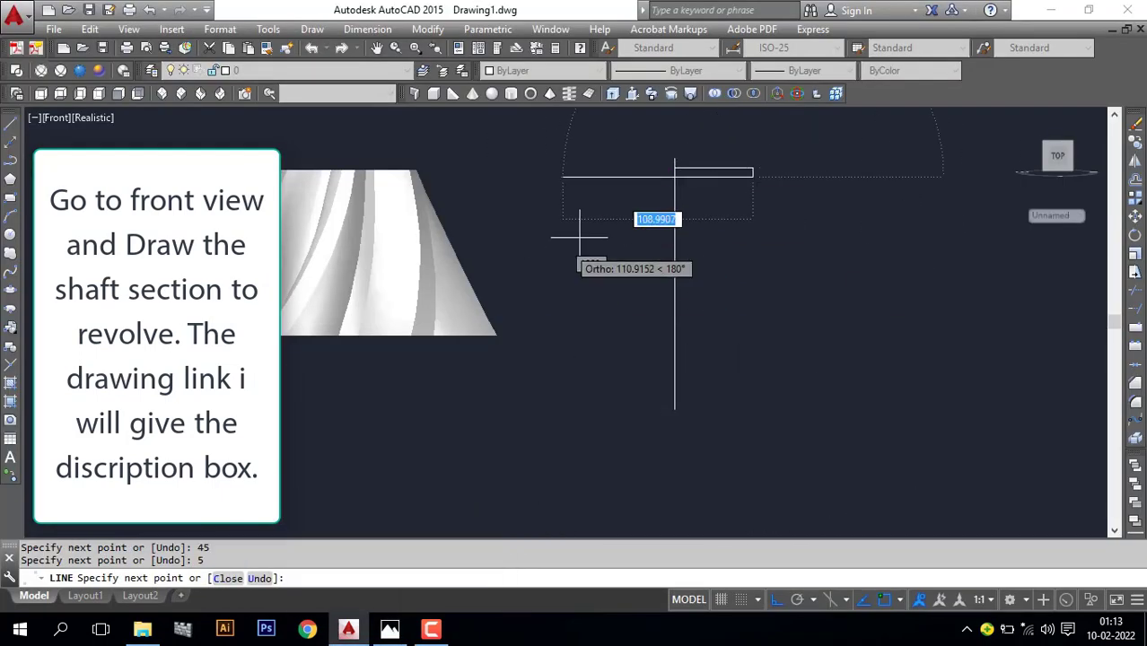
pyautogui.press('Return')
# Offset the flange's lower edge 46 downward
pyautogui.write('o')
pyautogui.press('Return')
pyautogui.press('Return')
pyautogui.click(713, 177)
pyautogui.click(652, 315)
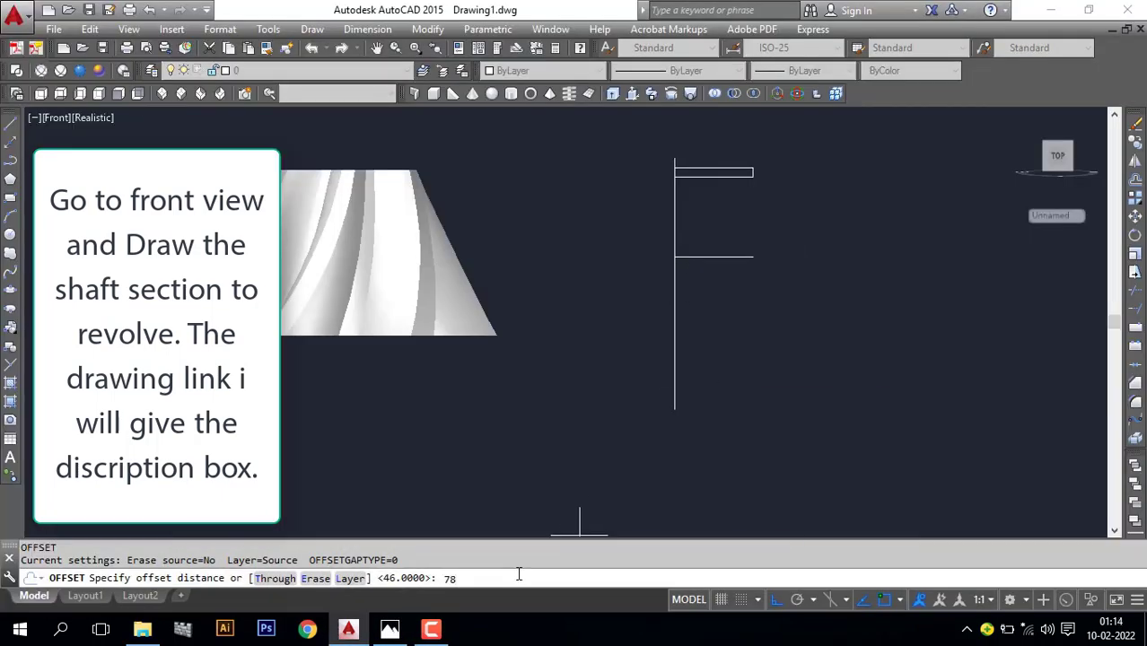
# Offset the vertical axis line outward by 78/2 and the lowest horizontal line 10 downward
pyautogui.write('2')
pyautogui.press('Return')
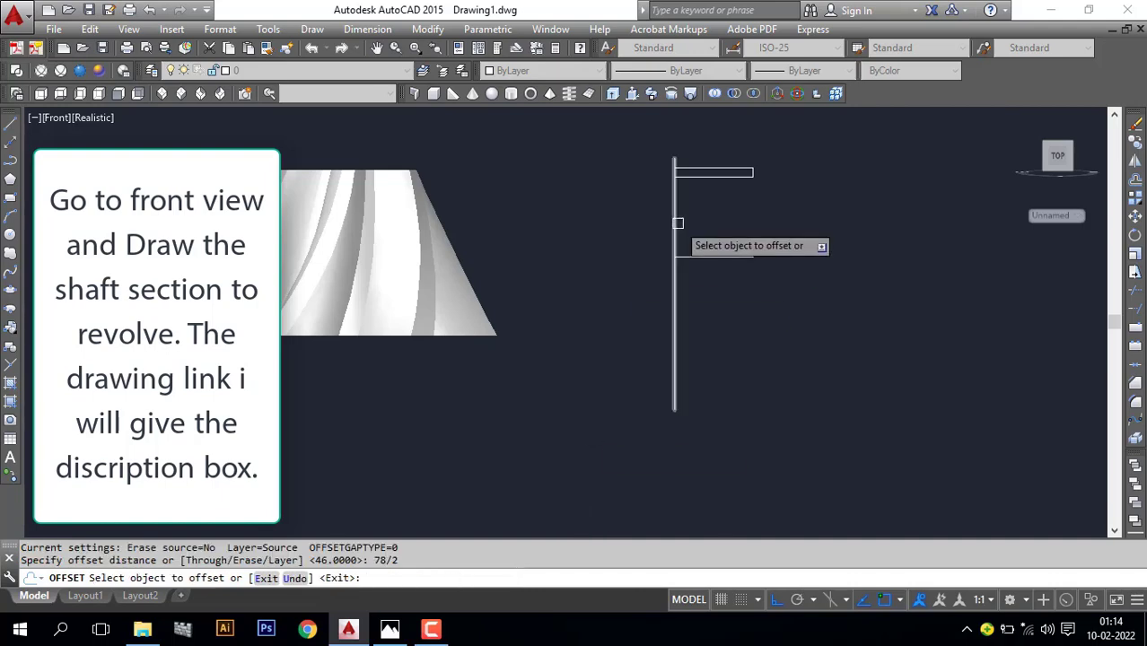
pyautogui.click(675, 225)
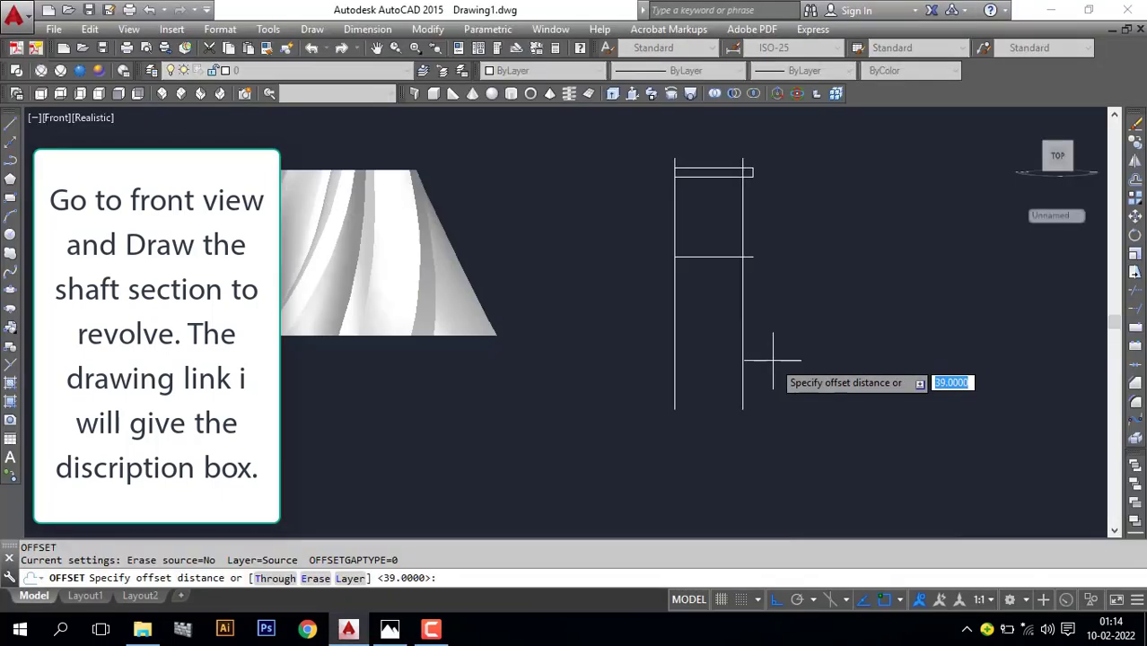
pyautogui.write('10')
pyautogui.press('Return')
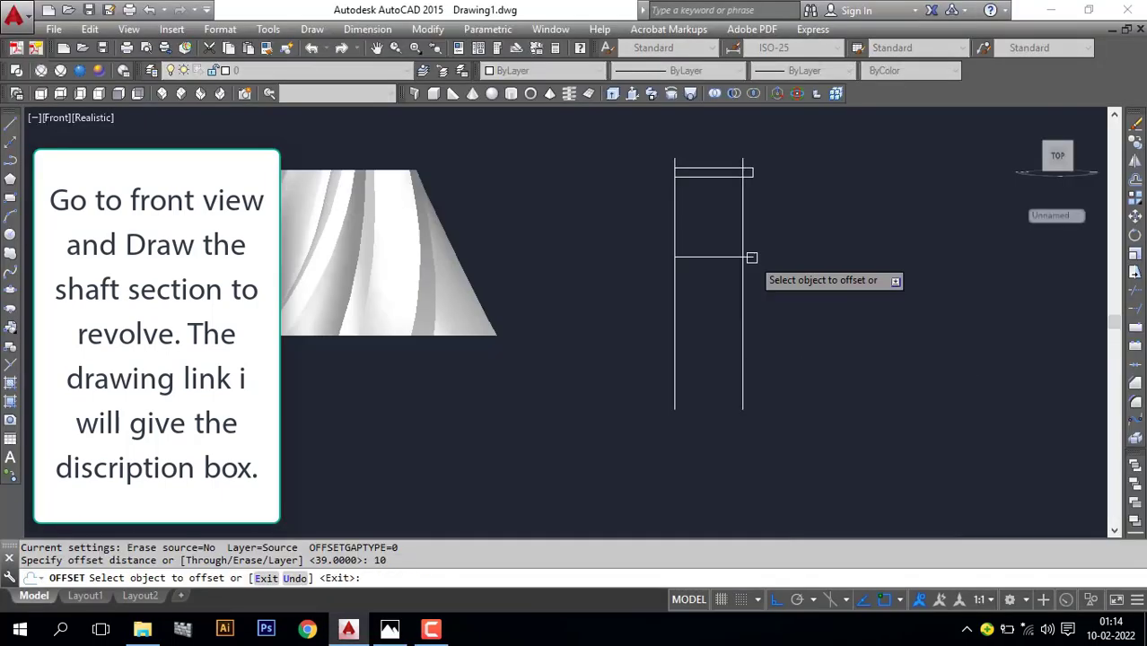
pyautogui.click(748, 257)
pyautogui.click(725, 303)
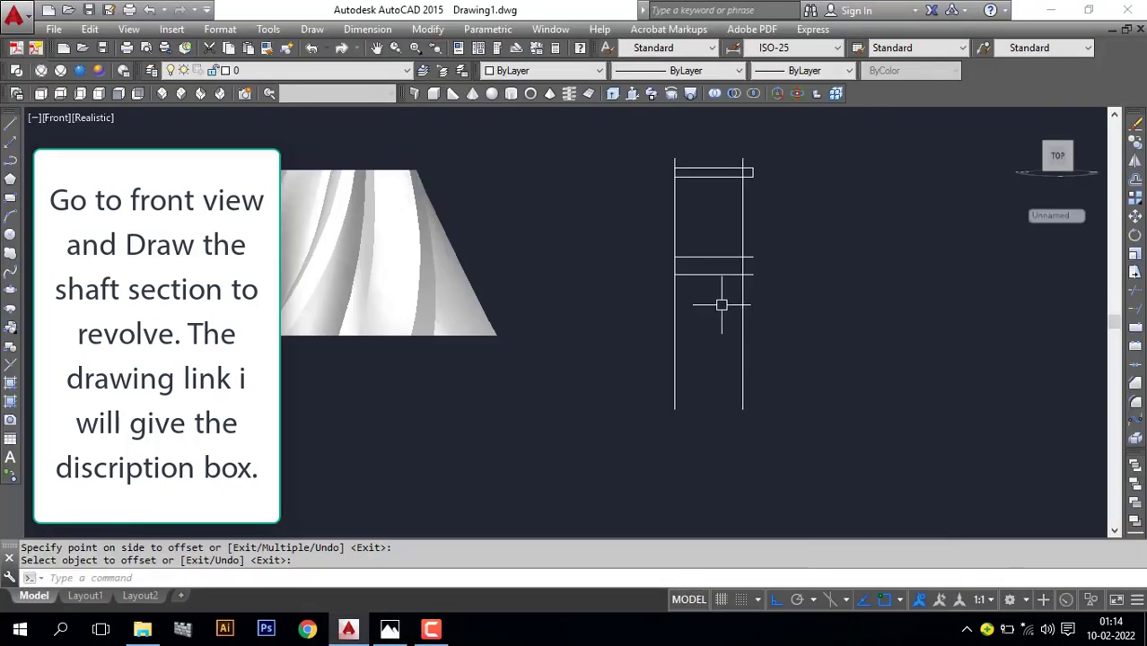
# Offset the vertical axis line outward by 76/2 and the lowest horizontal line 22 downward
pyautogui.press('Return')
pyautogui.press('Return')
pyautogui.write('76/2')
pyautogui.press('Return')
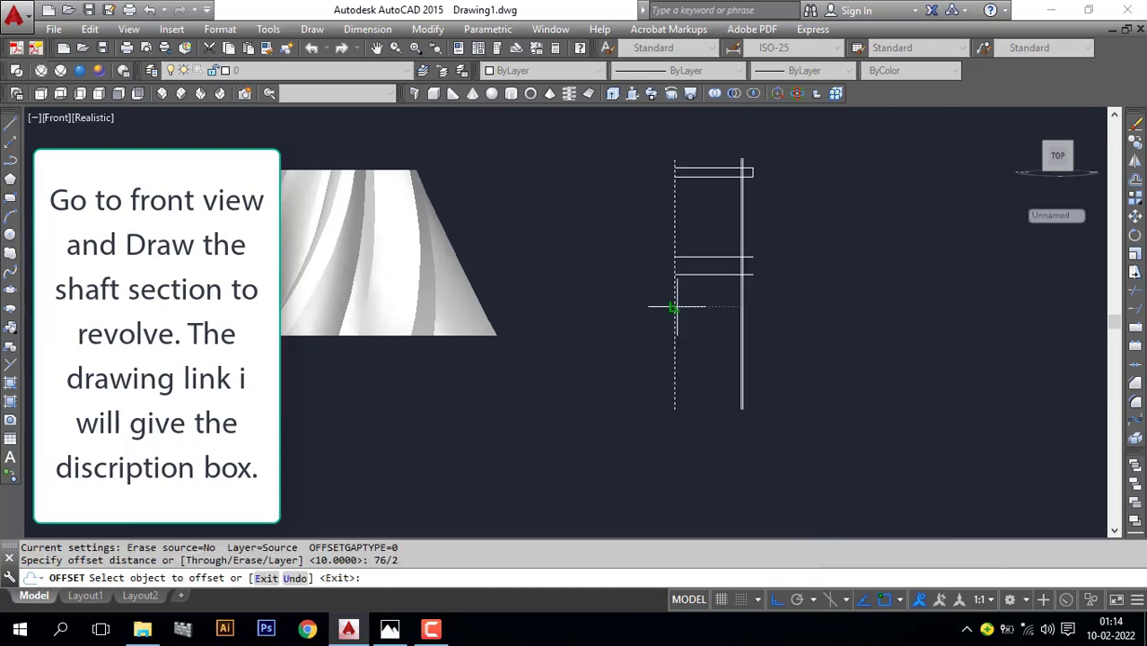
pyautogui.scroll(3, 743, 283)
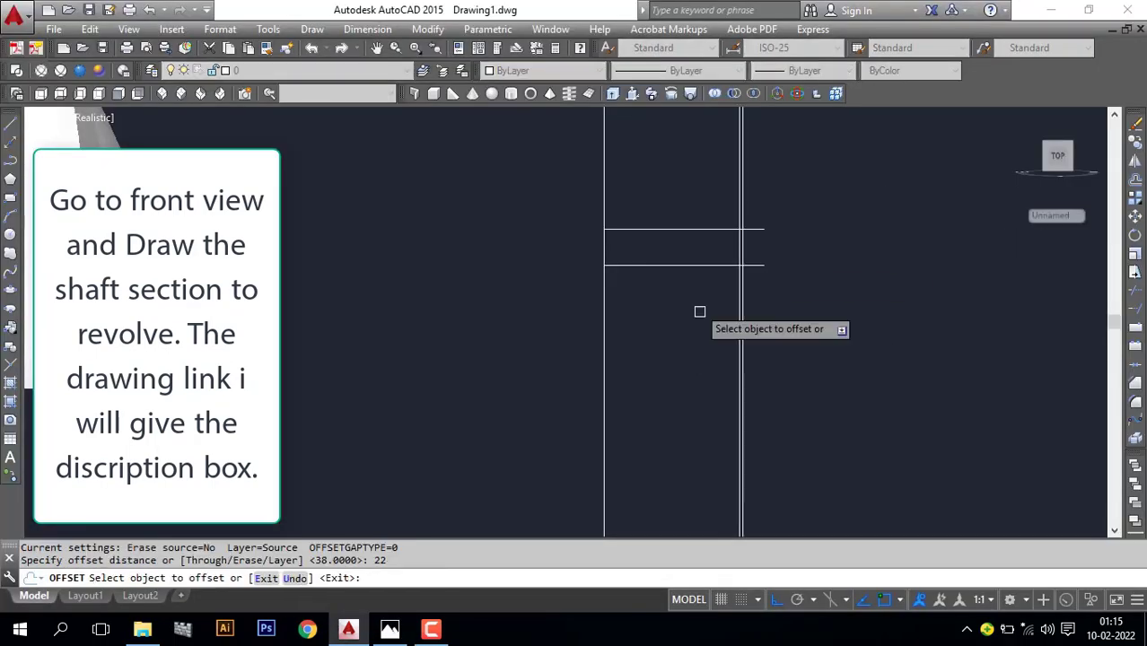
pyautogui.click(699, 264)
pyautogui.click(699, 314)
pyautogui.press('Return')
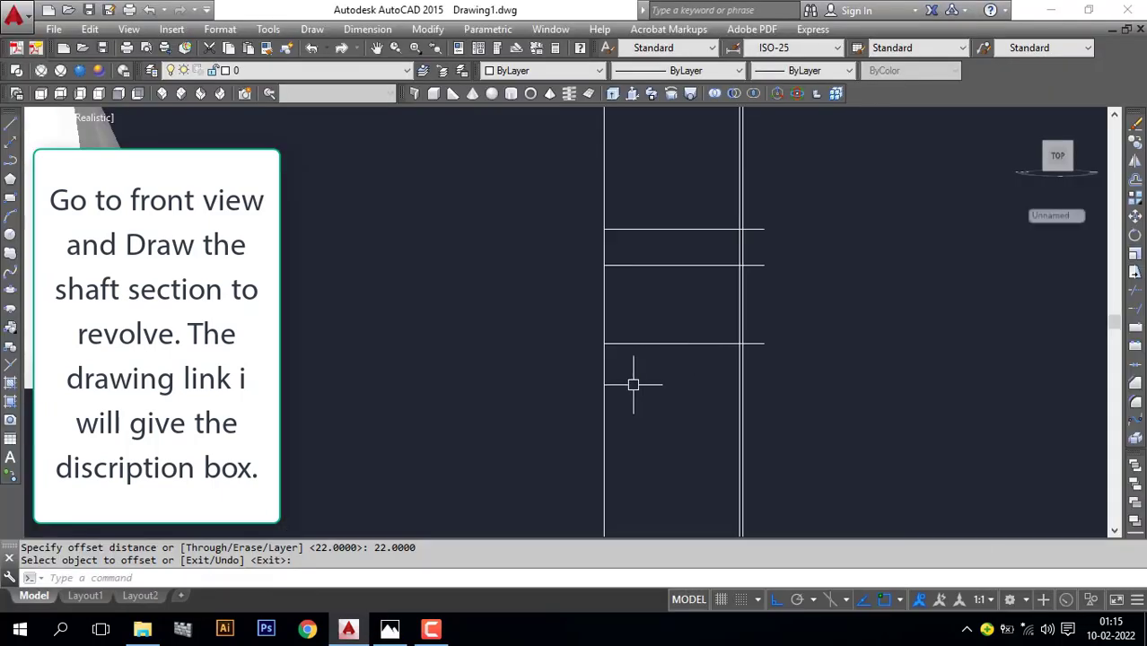
# Offset the vertical axis line outward by 65/2
pyautogui.press('Return')
pyautogui.write('35/2')
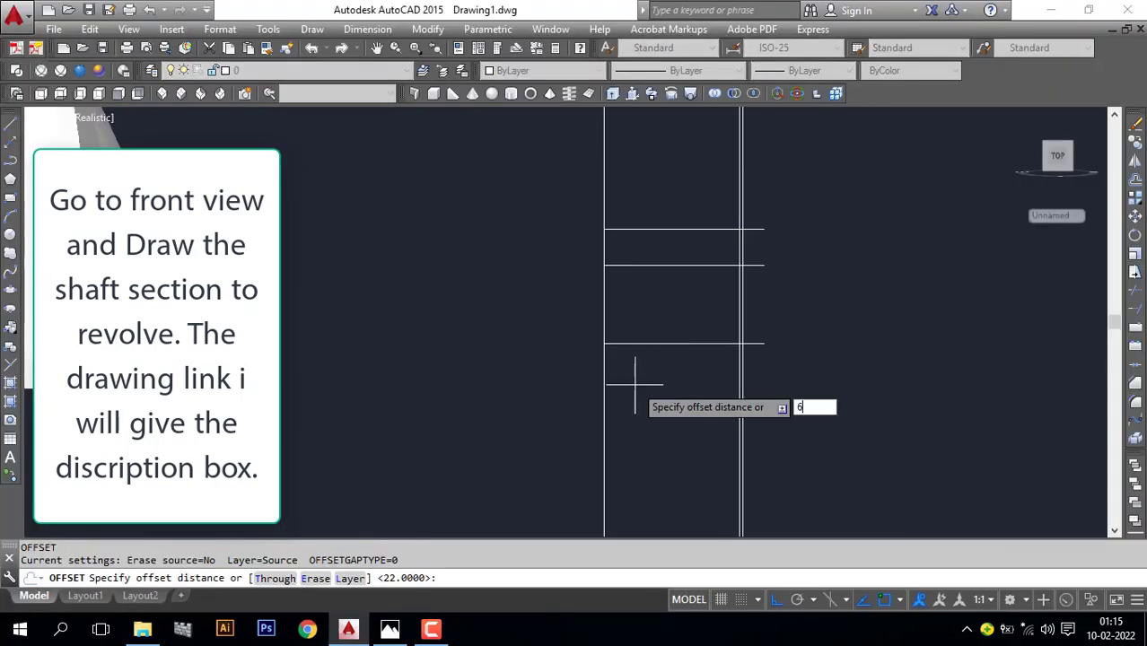
pyautogui.press('Return')
pyautogui.click(742, 301)
pyautogui.click(691, 314)
pyautogui.press('Escape')
# Draw a circle on the 65/2 line, centred midway between the two lowest horizontal lines and touching both
pyautogui.write('c')
pyautogui.press('Return')
pyautogui.write('m2p')
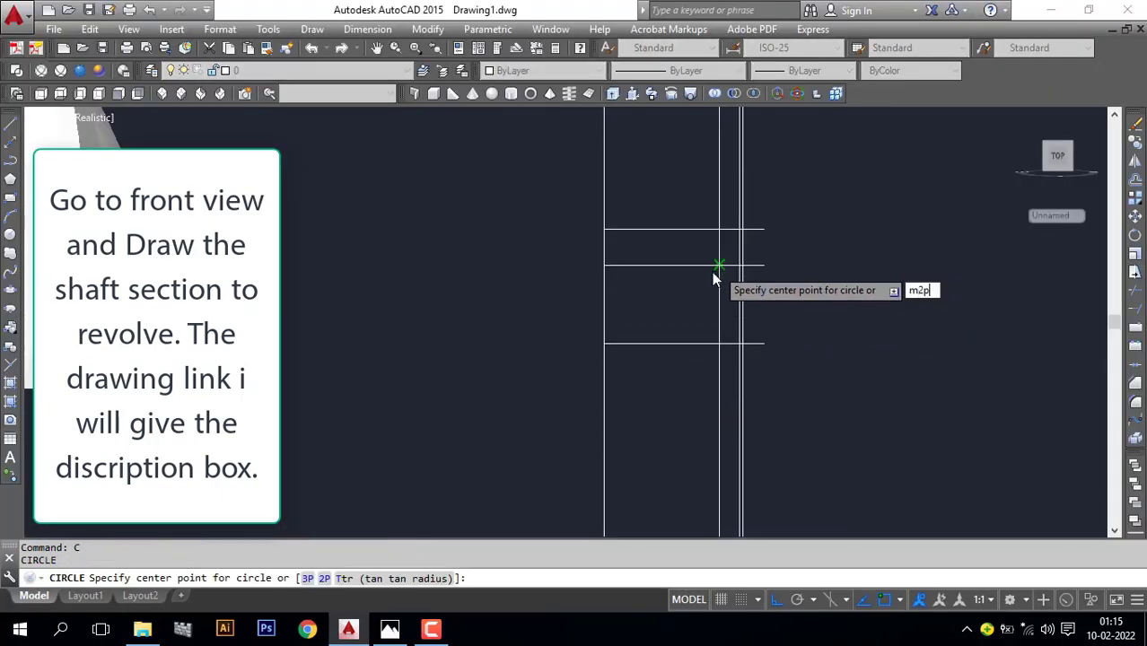
pyautogui.press('Return')
pyautogui.click(719, 264)
pyautogui.click(719, 342)
pyautogui.click(718, 265)
# Trim away the vertical offset lines where they run through and above the flange section
pyautogui.press('Return')
pyautogui.press('Return')
pyautogui.press('Escape')
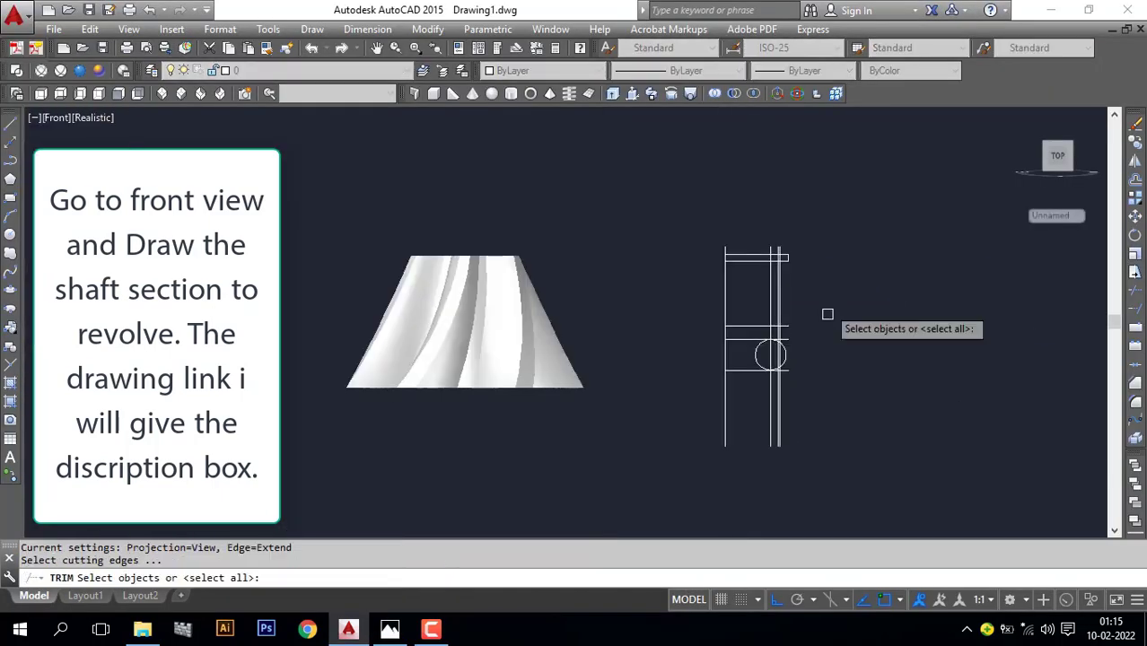
pyautogui.click(800, 225)
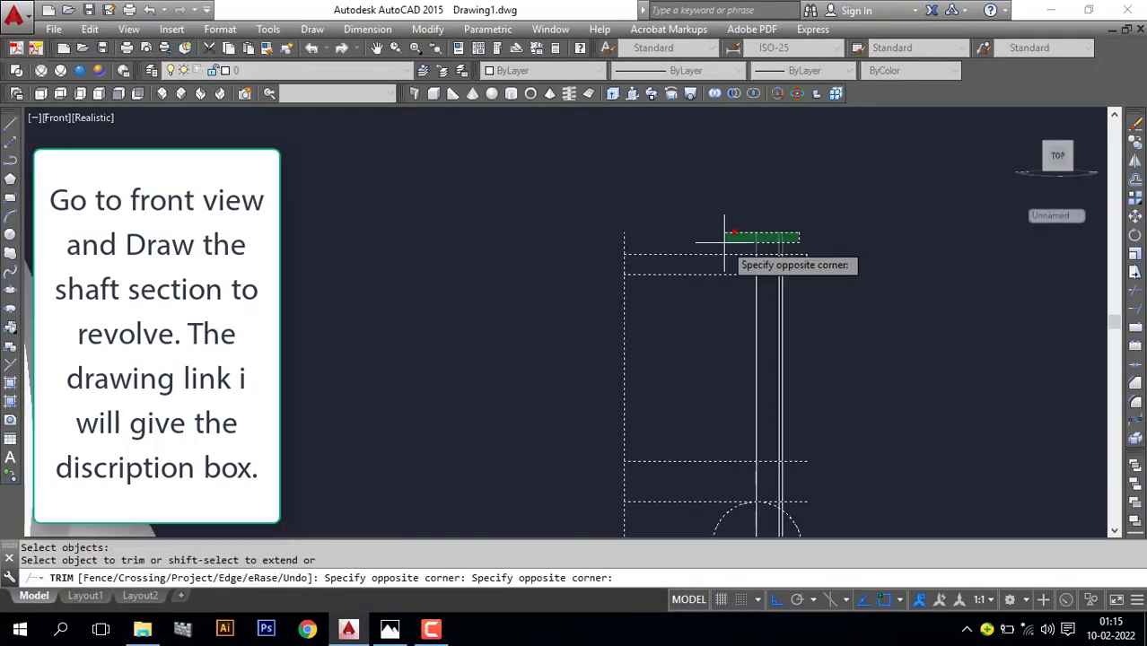
pyautogui.click(724, 246)
pyautogui.press('Return')
pyautogui.scroll(3, 786, 258)
pyautogui.scroll(-4, 699, 456)
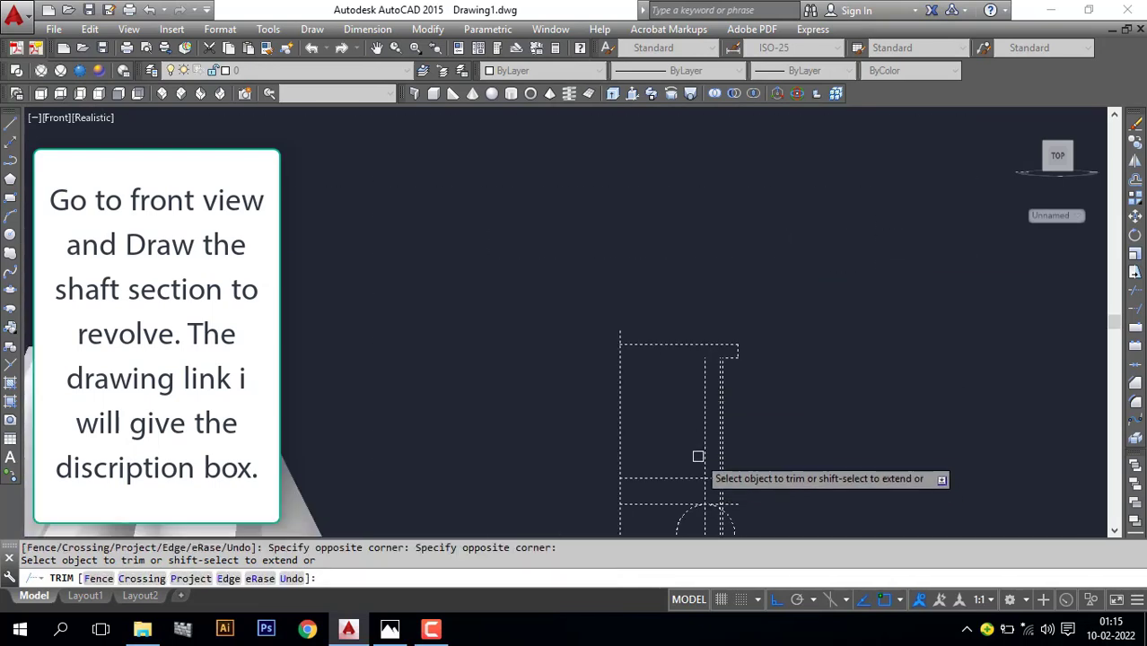
pyautogui.scroll(2, 688, 450)
# Check original.jpg and trim the profile's steps at the 78/2 and 76/2 lines and the groove circle's outer upper part
pyautogui.click(389, 631)
pyautogui.click(388, 630)
pyautogui.scroll(3, 711, 244)
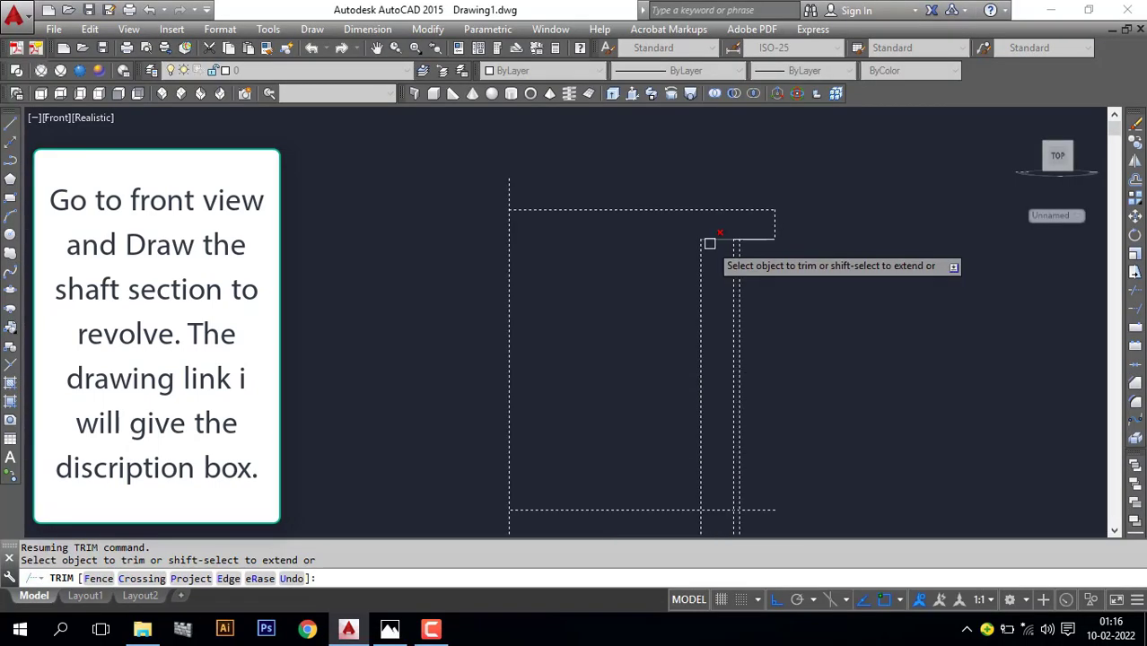
pyautogui.moveTo(776, 494); pyautogui.dragTo(682, 295, button='middle')
pyautogui.scroll(4, 689, 402)
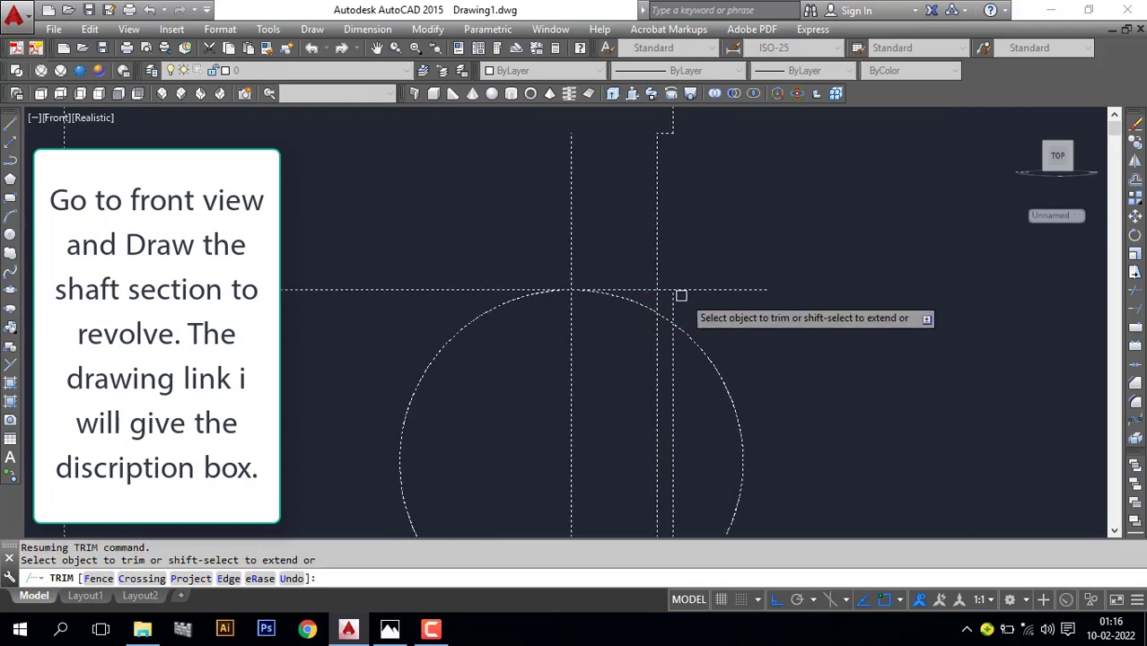
pyautogui.click(745, 281)
pyautogui.click(667, 297)
pyautogui.click(639, 302)
pyautogui.scroll(-2, 699, 385)
pyautogui.moveTo(699, 385); pyautogui.dragTo(650, 236, button='middle')
pyautogui.click(571, 207)
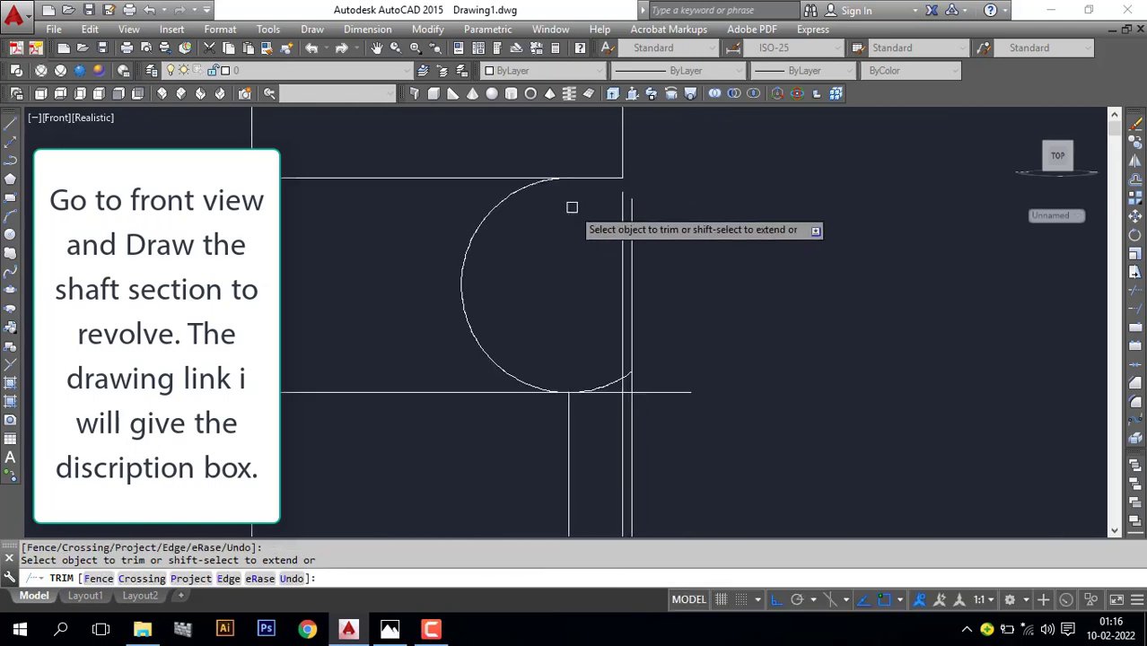
# Erase the leftover vertical line pieces and arc remnant on the outer side of the groove arc
pyautogui.scroll(3, 627, 376)
pyautogui.press('space')
pyautogui.press('space')
pyautogui.click(646, 362)
pyautogui.click(609, 384)
pyautogui.press('Escape')
pyautogui.click(660, 358)
pyautogui.click(603, 387)
pyautogui.press('Delete')
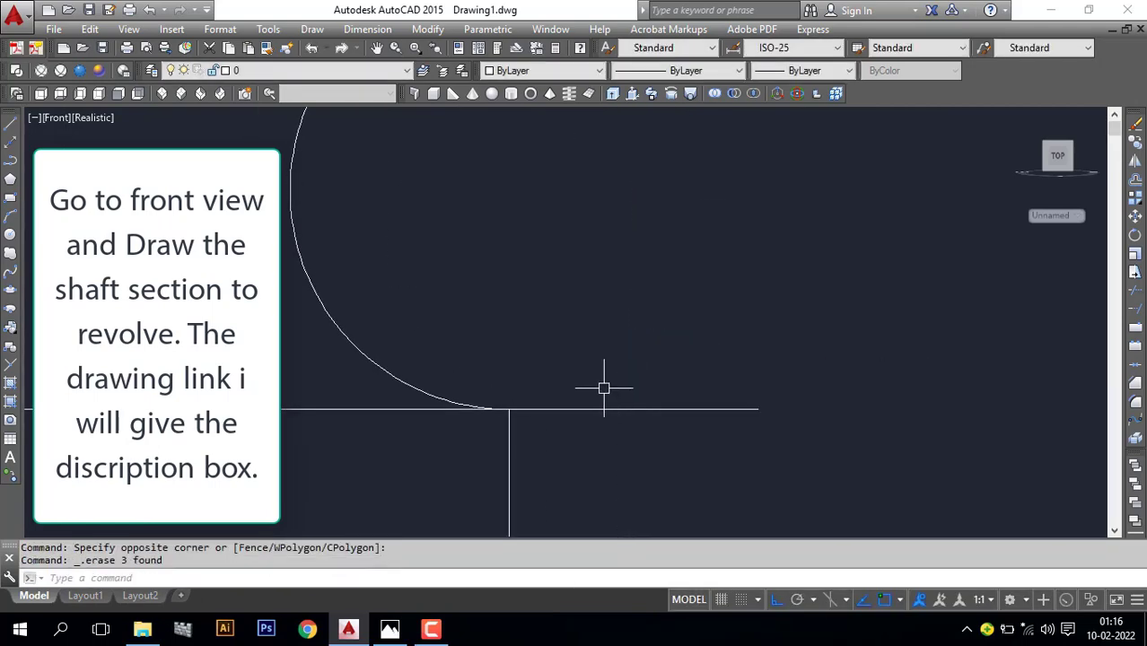
# Check original.jpg again and offset the vertical axis line outward by 76/2
pyautogui.click(392, 631)
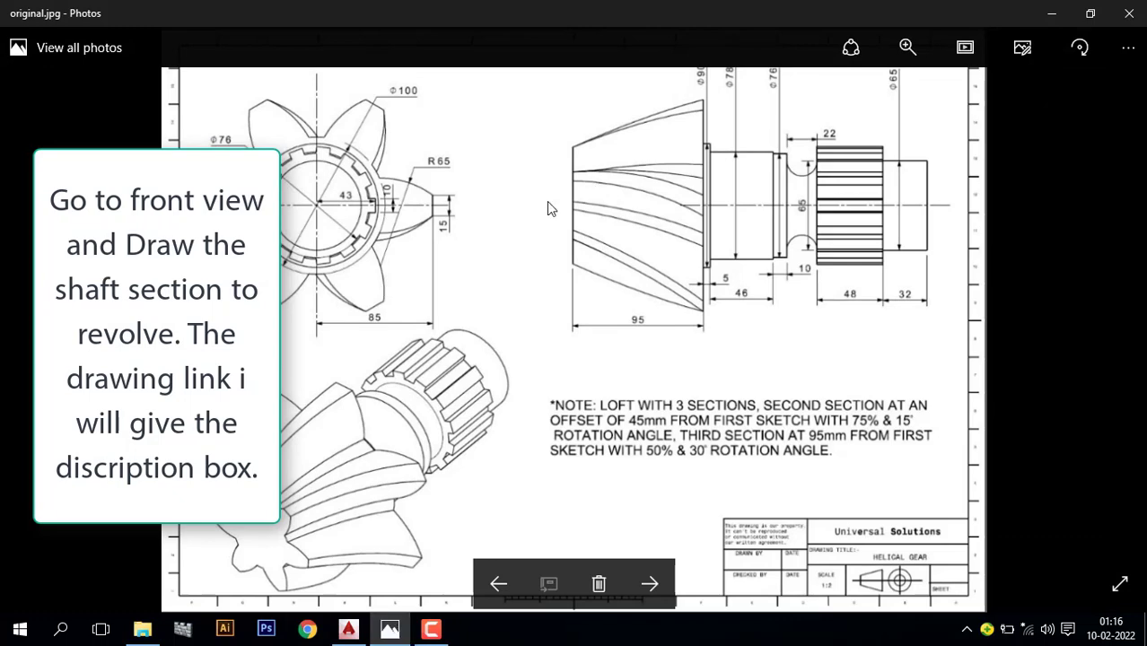
pyautogui.hotkey('alt', 'Tab')
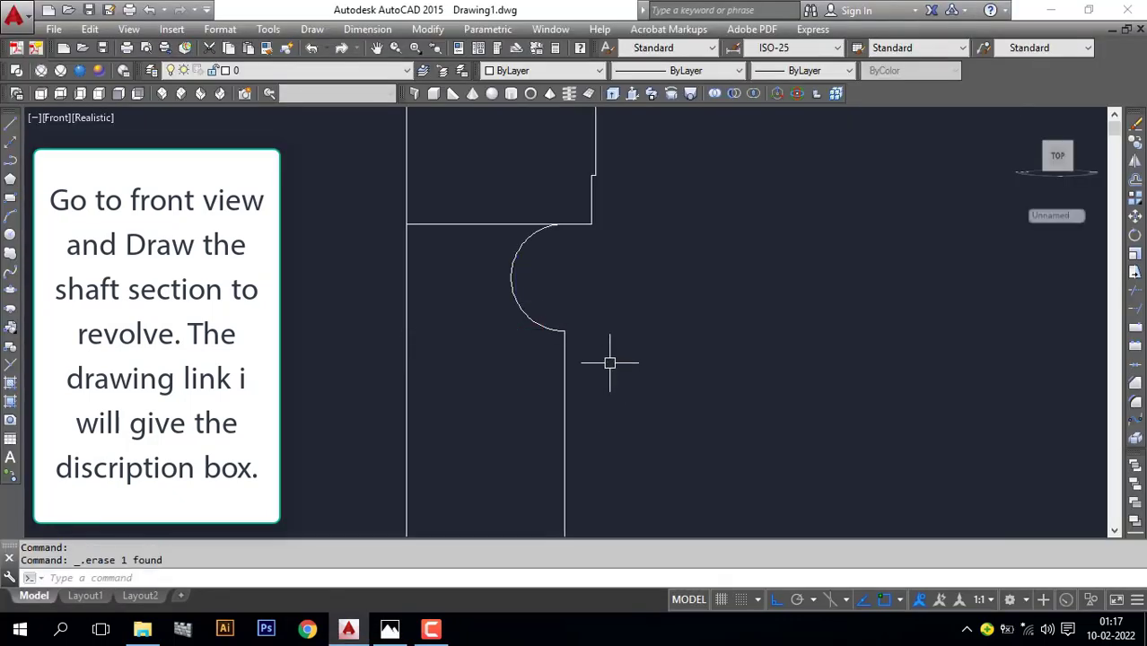
pyautogui.write('o')
pyautogui.press('space')
pyautogui.write('76/2')
pyautogui.press('space')
pyautogui.click(406, 375)
pyautogui.click(616, 384)
pyautogui.press('Escape')
# Draw a horizontal line from the 76/2 offset line to the groove arc's lower end
pyautogui.write('l')
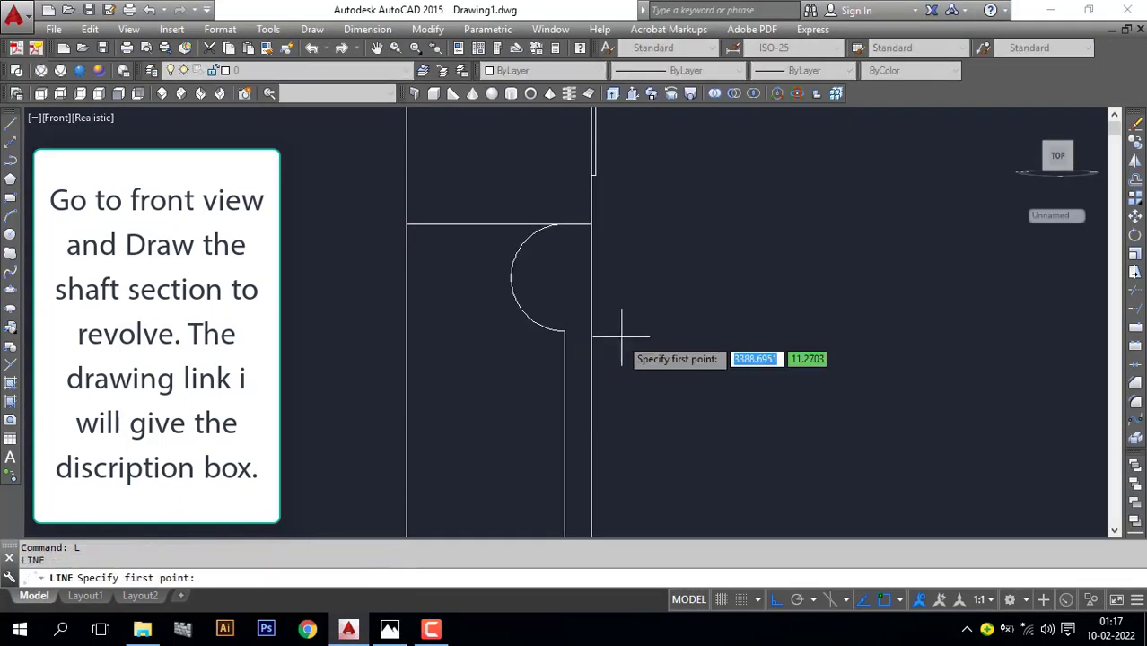
pyautogui.click(592, 331)
pyautogui.click(564, 331)
pyautogui.press('space')
pyautogui.press('space')
pyautogui.press('Escape')
# Delete the vertical line below the groove arc and the 76/2 offset line
pyautogui.click(565, 369)
pyautogui.press('Delete')
pyautogui.scroll(-2, 567, 389)
pyautogui.click(576, 356)
pyautogui.scroll(2, 588, 294)
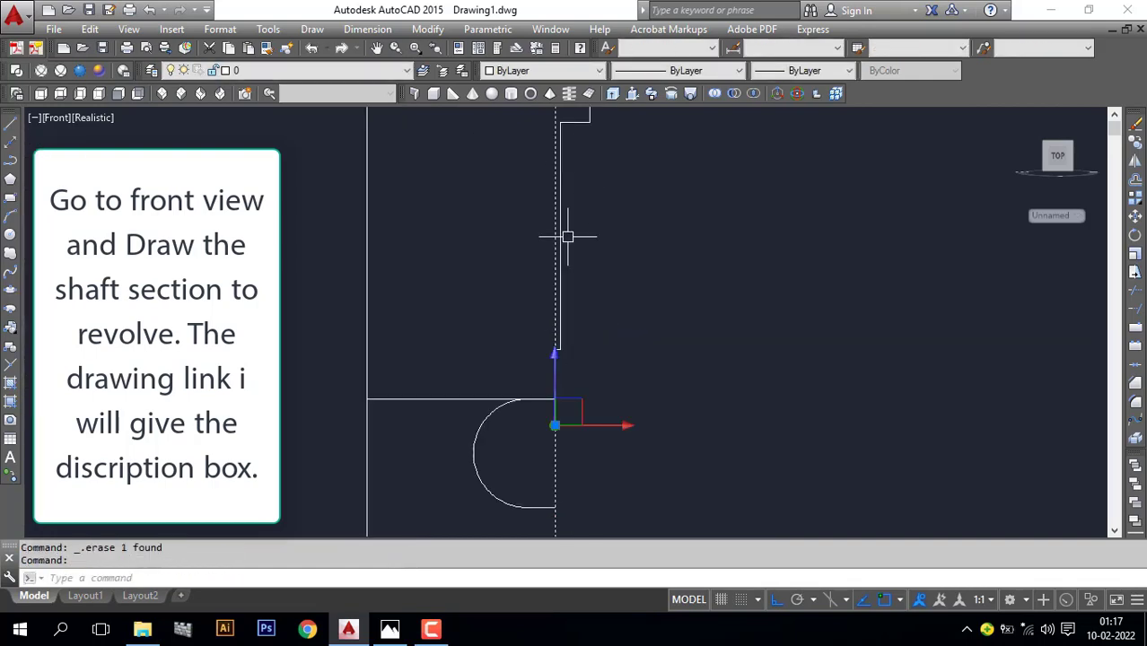
pyautogui.scroll(-2, 567, 237)
pyautogui.press('Delete')
# Draw a 48-long vertical line down from the groove arc's lower end and a horizontal line from it back to the axis
pyautogui.moveTo(594, 392); pyautogui.dragTo(596, 315, button='middle')
pyautogui.hotkey('alt', 'Tab')
pyautogui.click(1050, 10)
pyautogui.write('l')
pyautogui.press('space')
pyautogui.click(562, 334)
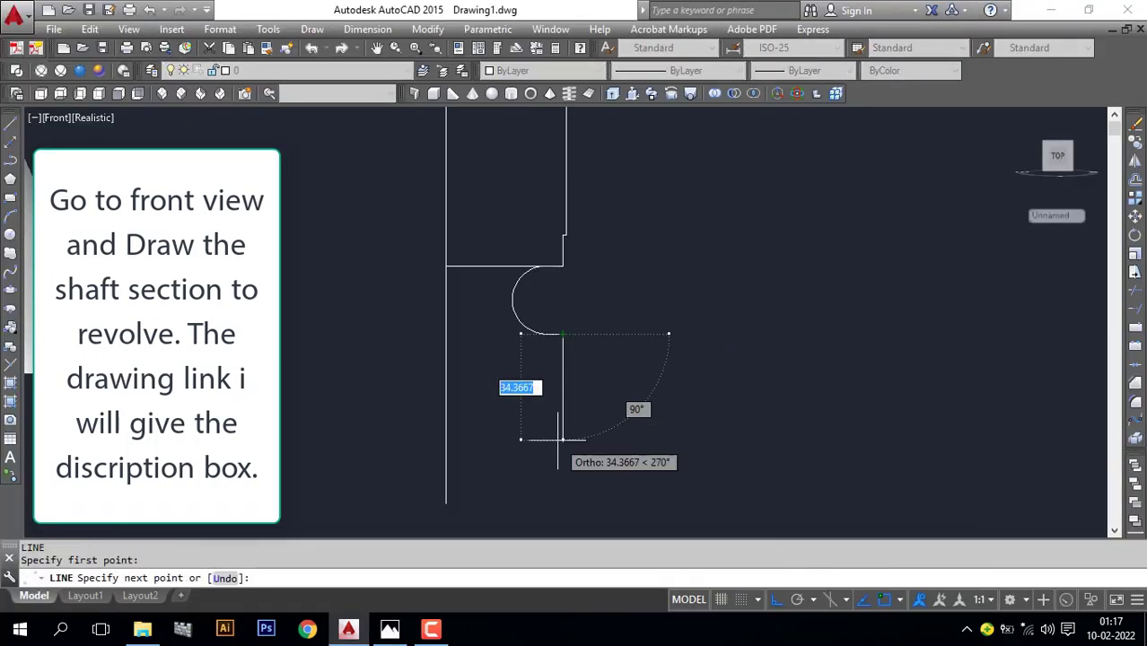
pyautogui.write('48')
pyautogui.press('space')
pyautogui.click(446, 481)
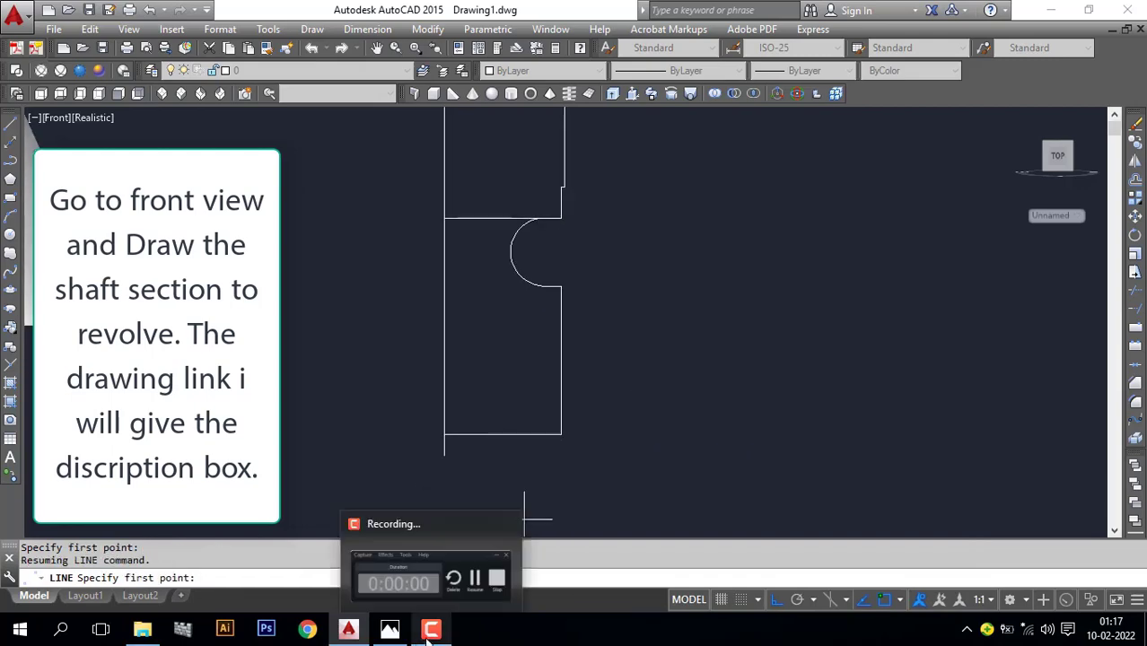
# Draw the narrower end step of the shaft section, 32 long, starting from the axis, and trim the section's excess lines
pyautogui.click(389, 628)
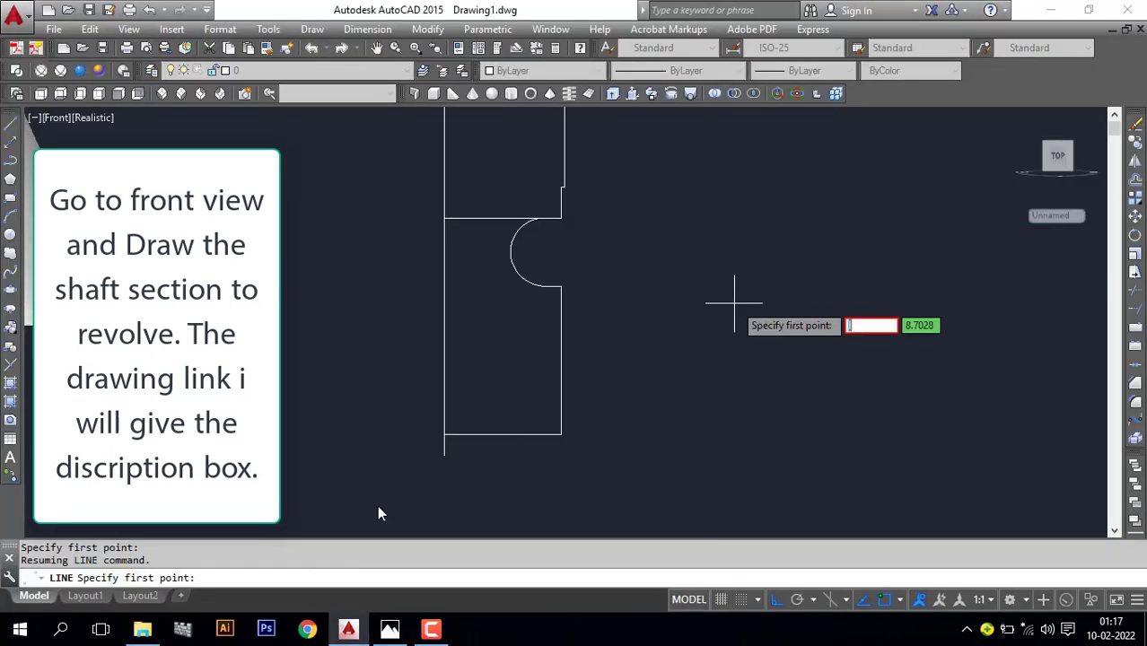
pyautogui.click(444, 434)
pyautogui.press('Escape')
pyautogui.press('space')
pyautogui.click(444, 435)
pyautogui.write('32')
pyautogui.press('space')
pyautogui.write('6')
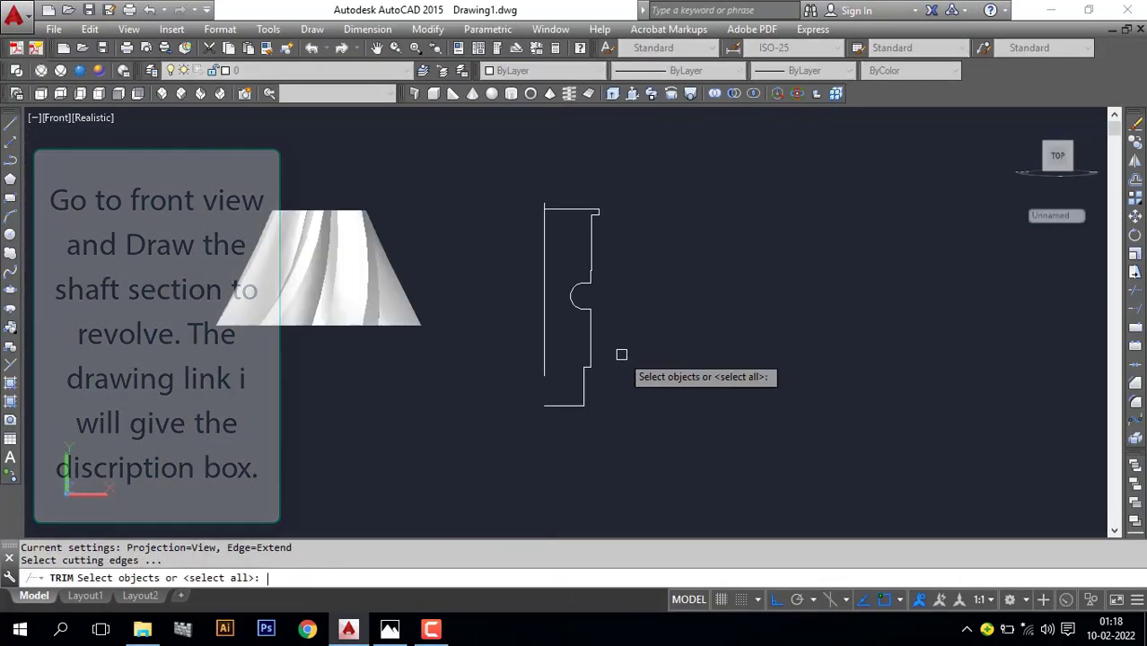
pyautogui.press('Return')
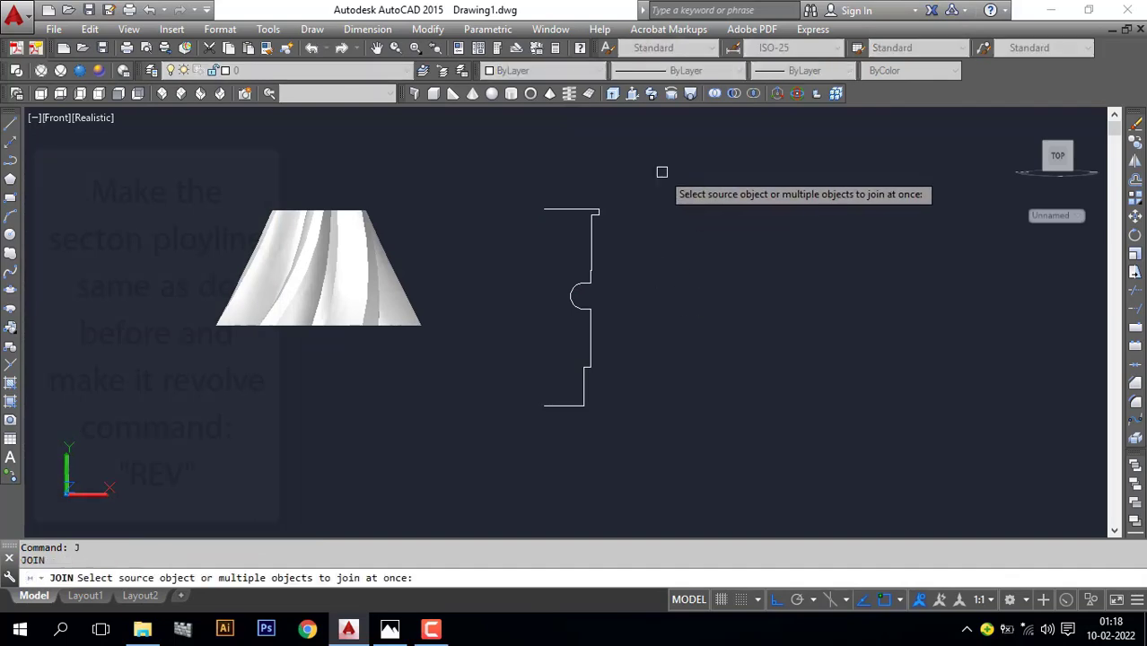
# Join all lines and the groove arc of the shaft section into polylines
pyautogui.click(663, 172)
pyautogui.click(570, 458)
pyautogui.press('Return')
pyautogui.write('re')
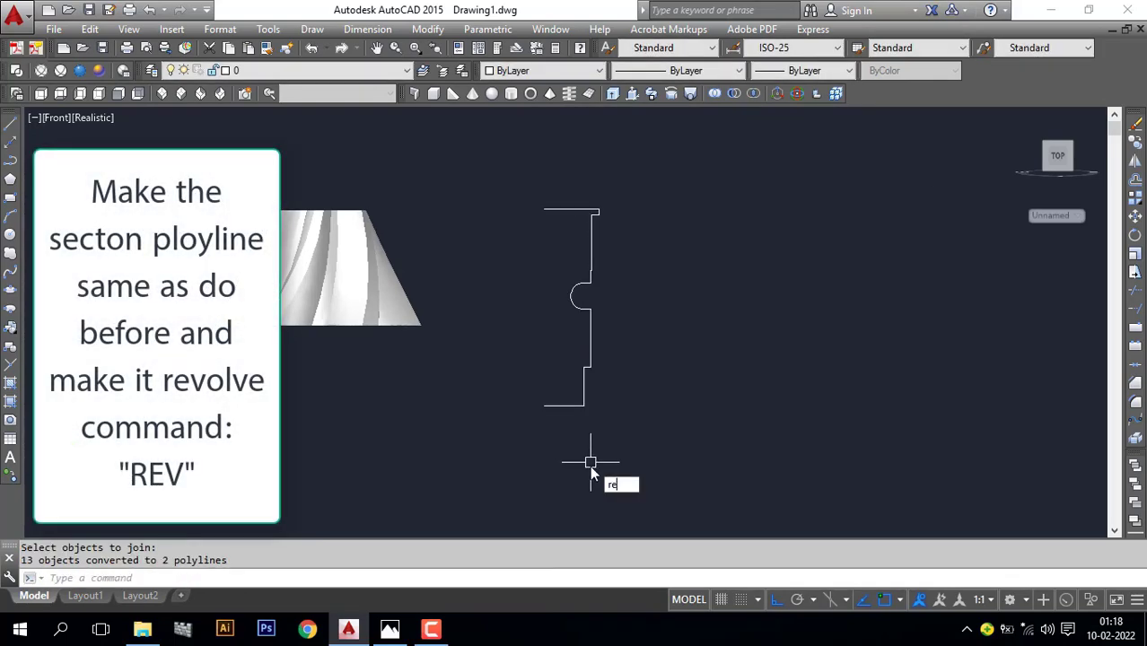
pyautogui.write('v')
pyautogui.press('Return')
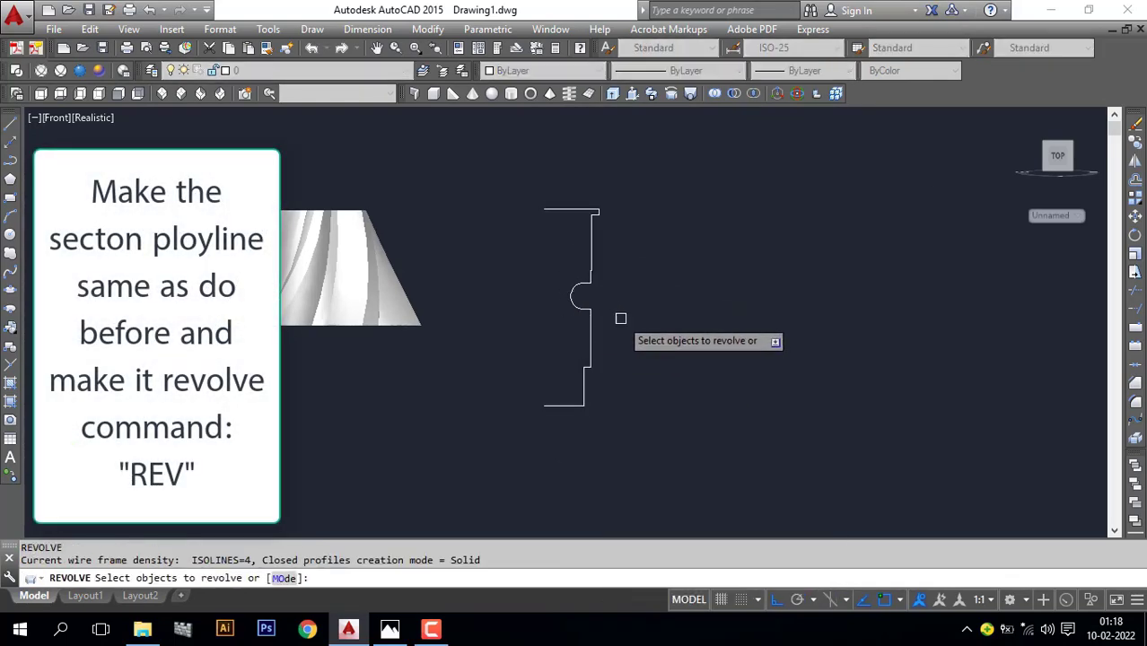
pyautogui.press('Escape')
pyautogui.press('Escape')
# Join the polyline above the groove with the one below it into a single section polyline
pyautogui.write('j')
pyautogui.press('Return')
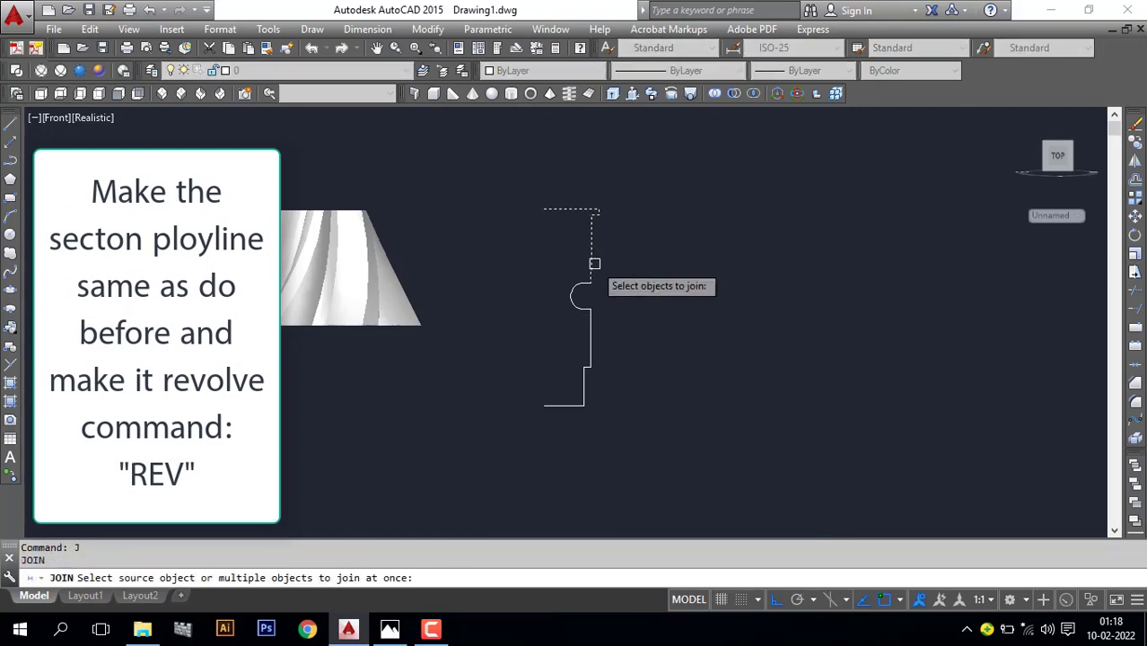
pyautogui.click(594, 264)
pyautogui.click(594, 332)
pyautogui.press('Return')
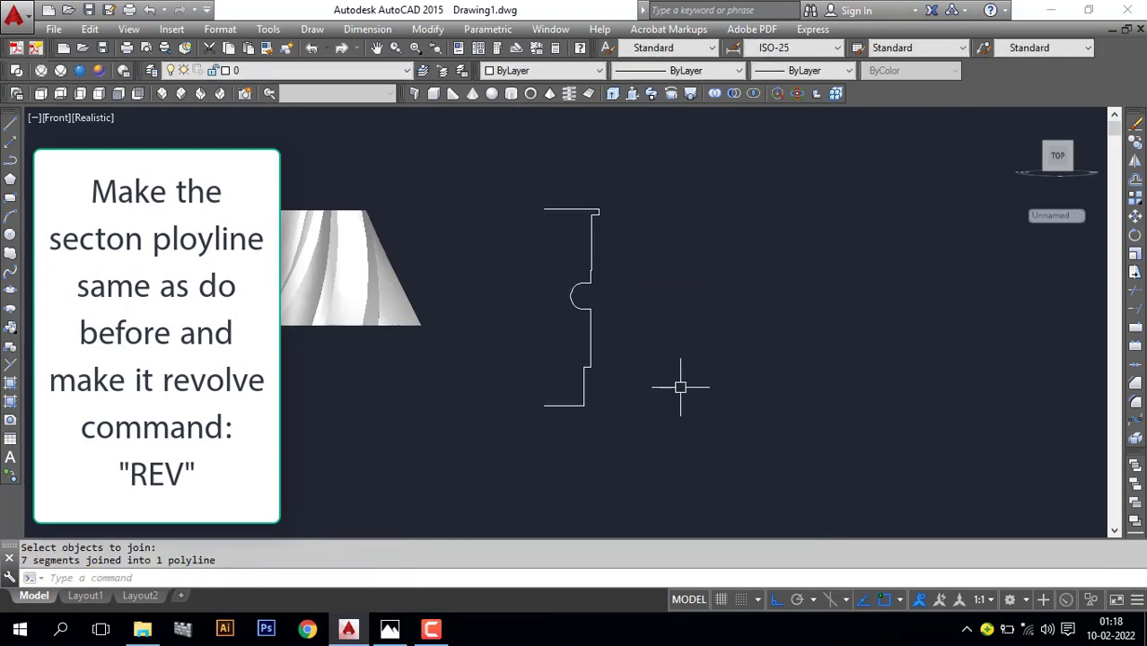
# Revolve the section polyline 360° about the axis through its two open inner endpoints
pyautogui.press('Return')
pyautogui.click(590, 354)
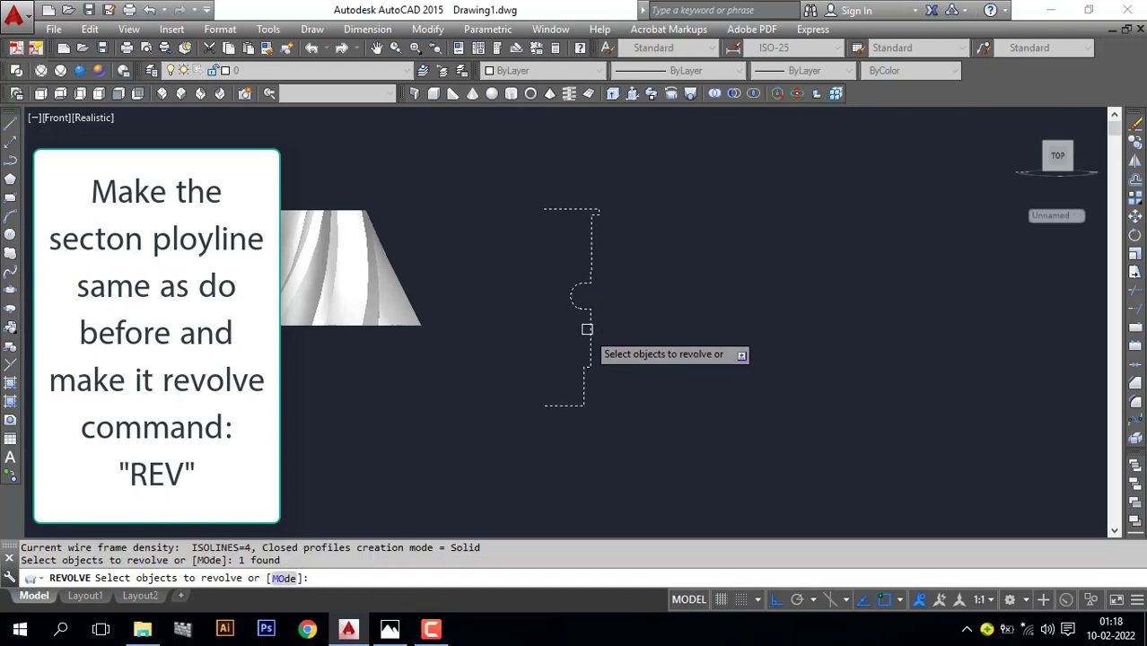
pyautogui.press('Return')
pyautogui.click(543, 406)
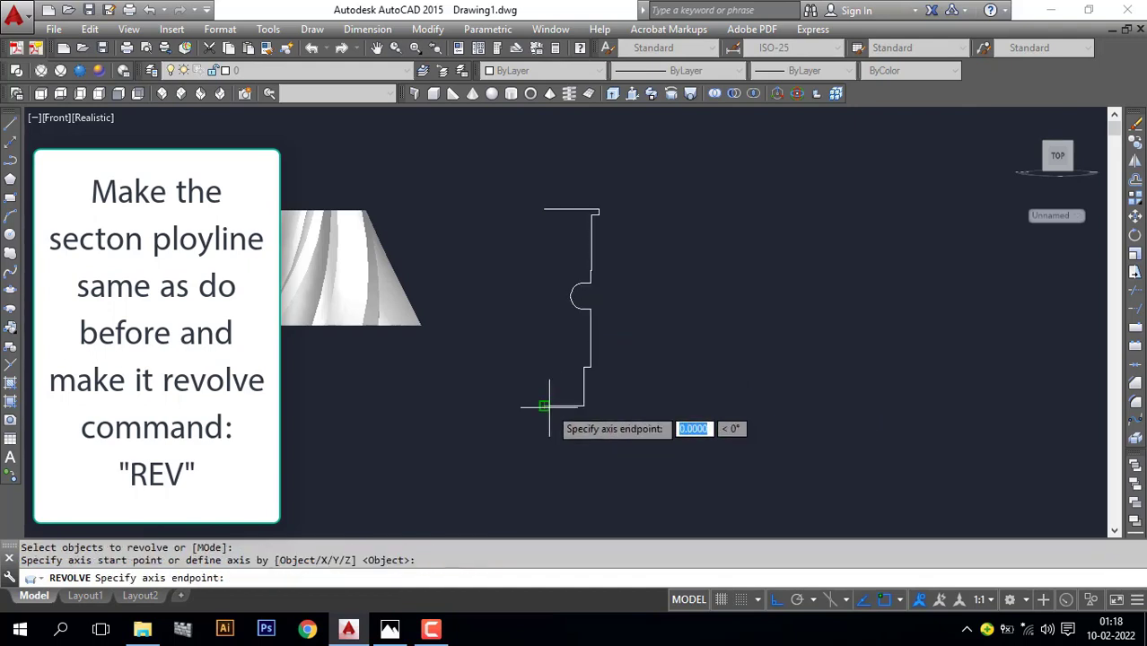
pyautogui.click(543, 209)
pyautogui.press('Return')
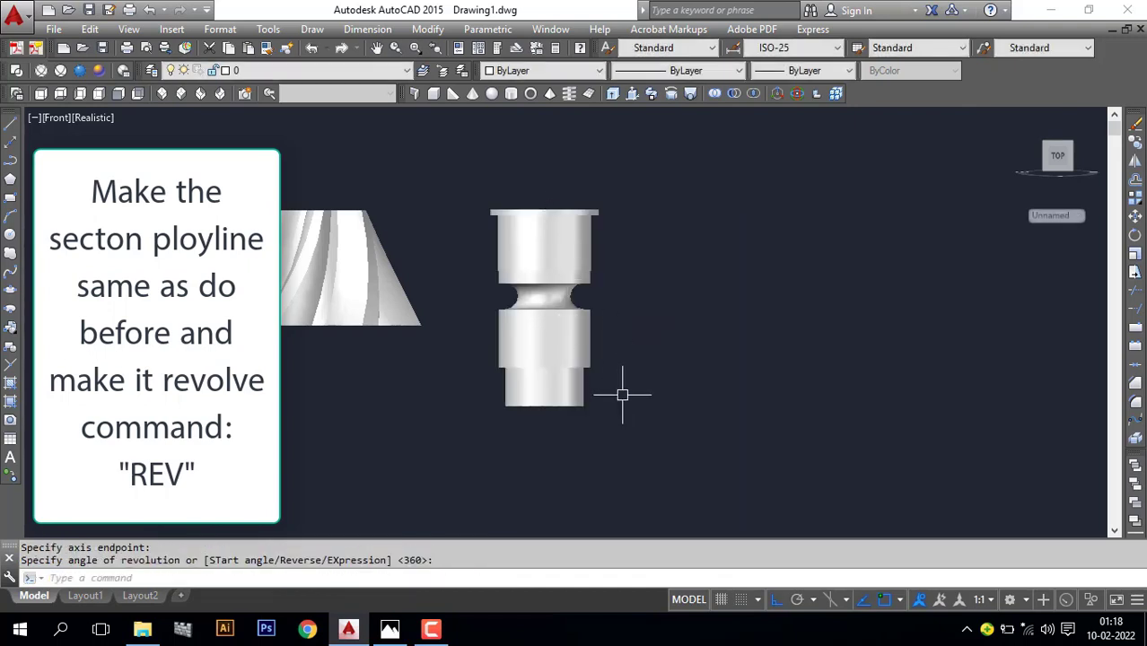
# In the front view, create a box beside the shaft with a 10 by 48 base and a height of 43
pyautogui.click(114, 96)
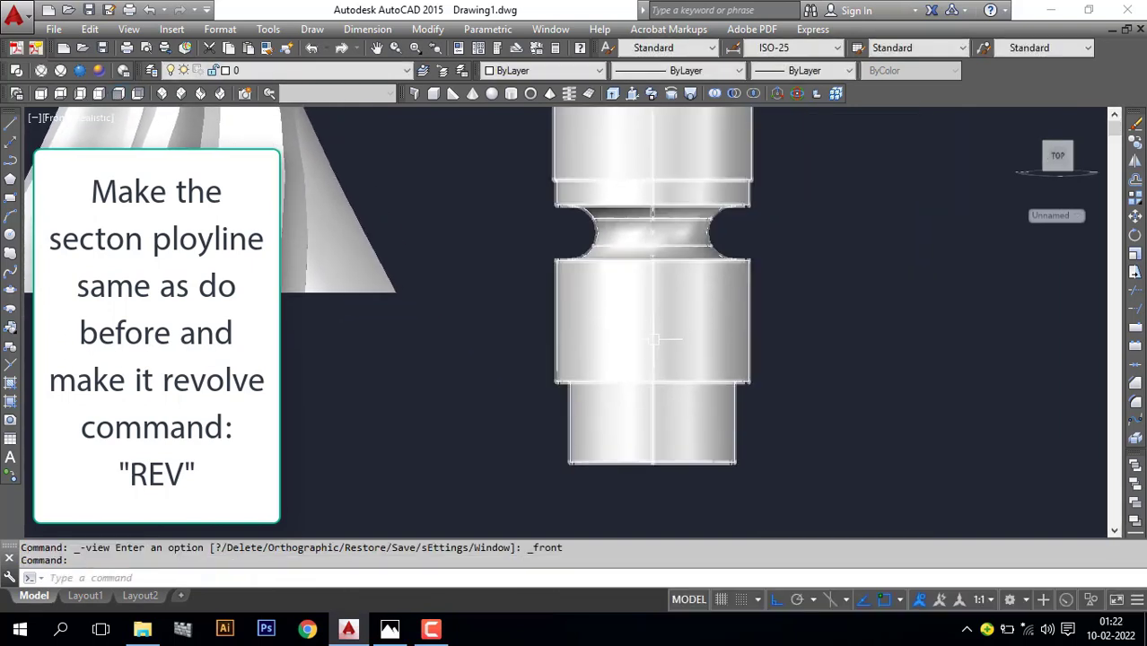
pyautogui.scroll(-3, 653, 339)
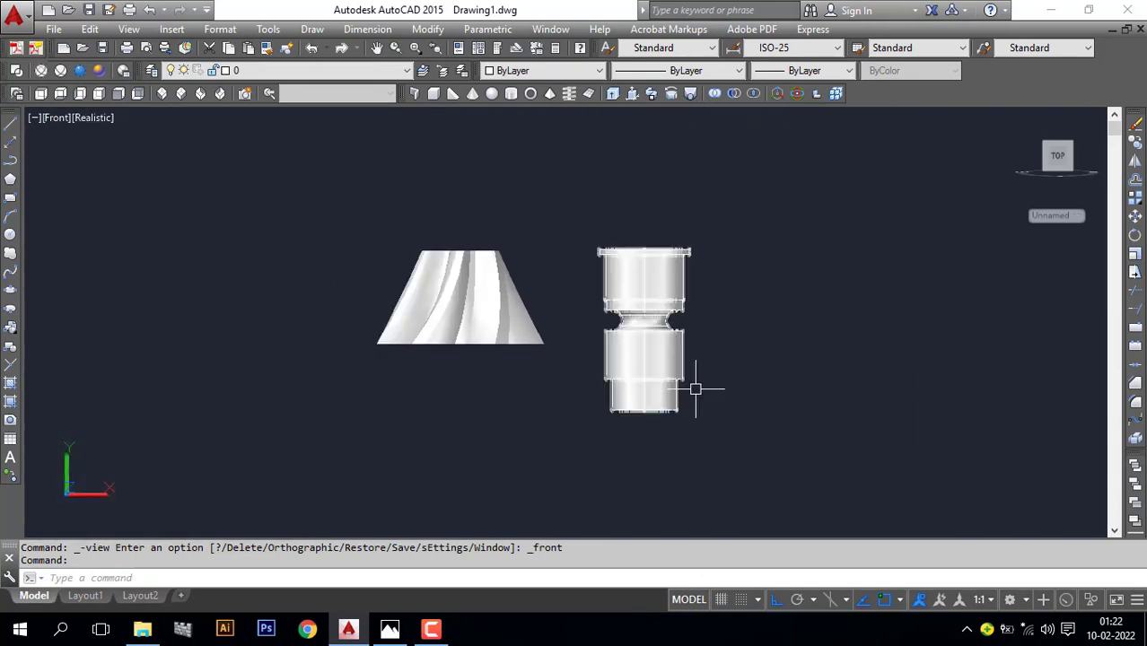
pyautogui.scroll(3, 644, 357)
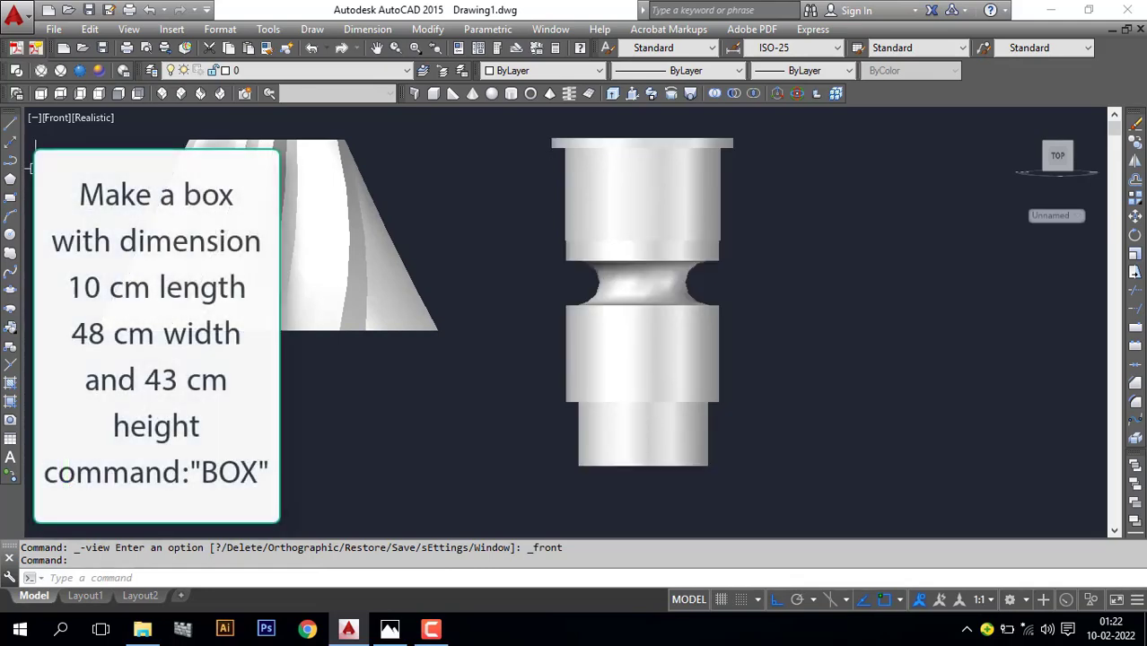
pyautogui.click(309, 29)
pyautogui.moveTo(363, 30)
pyautogui.moveTo(312, 29)
pyautogui.moveTo(341, 49)
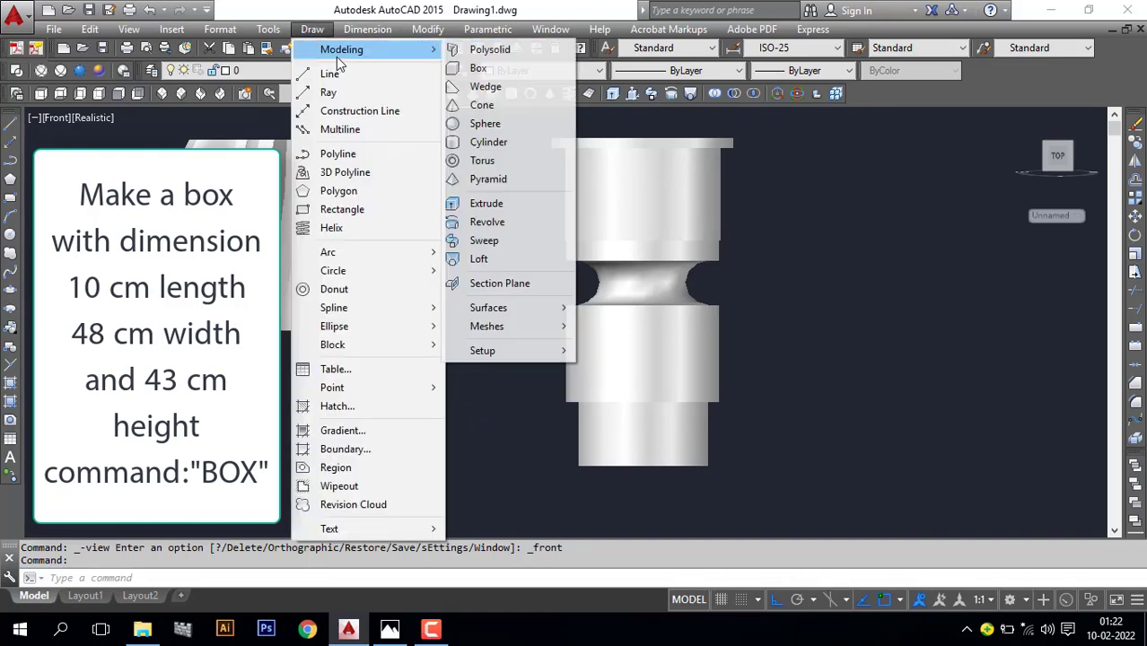
pyautogui.click(476, 69)
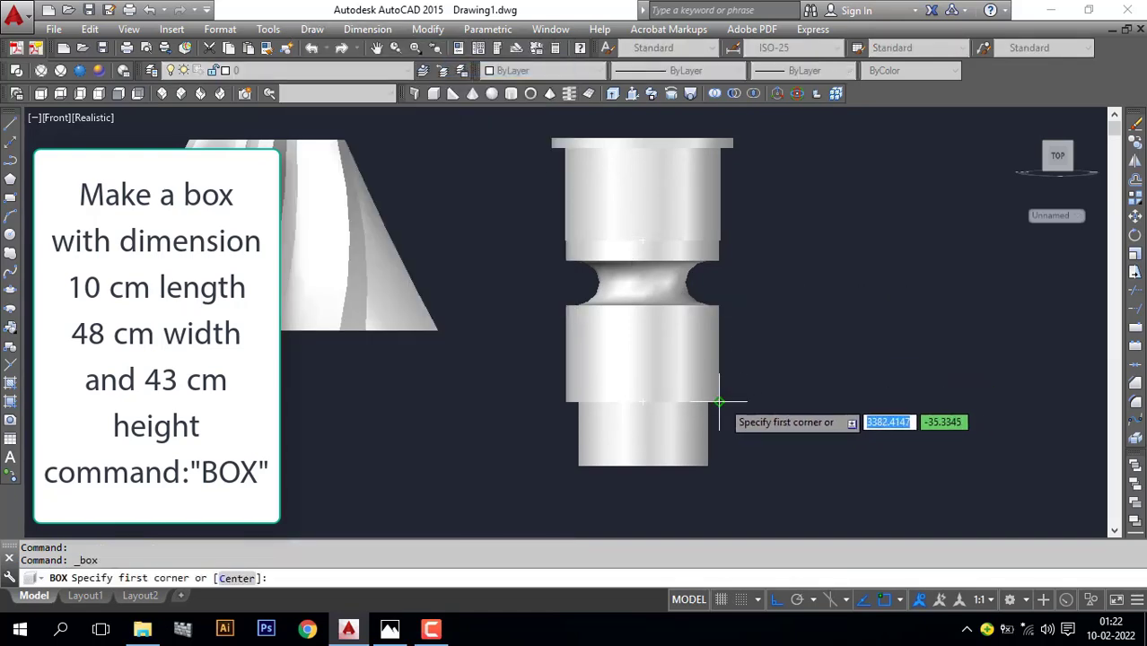
pyautogui.click(747, 401)
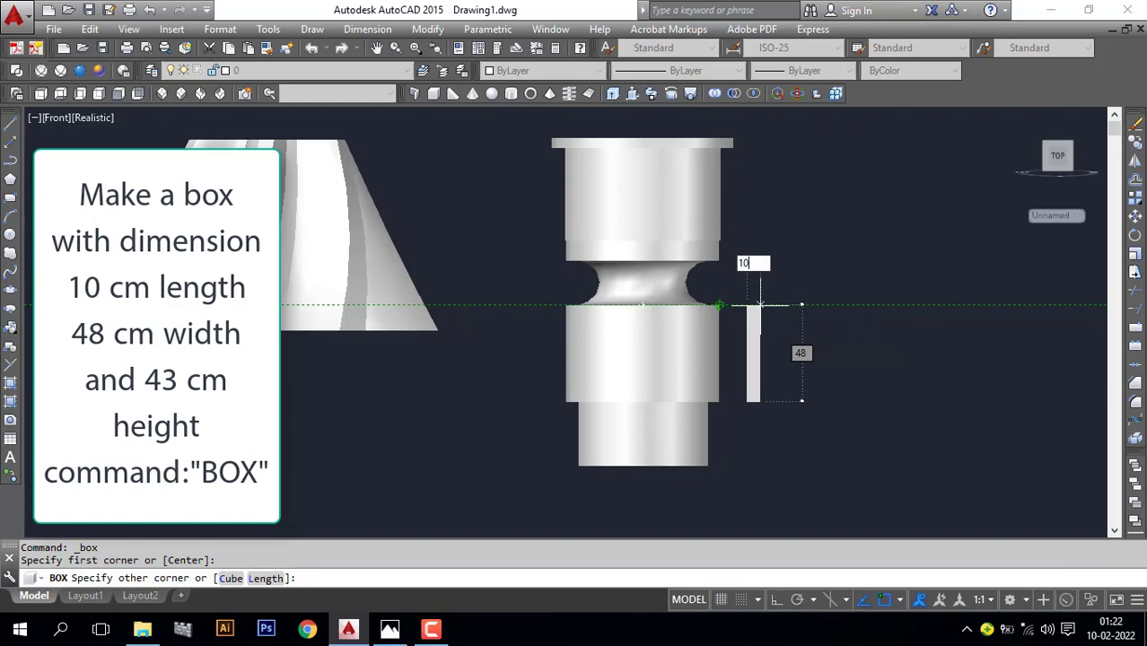
pyautogui.write('10')
pyautogui.press('Return')
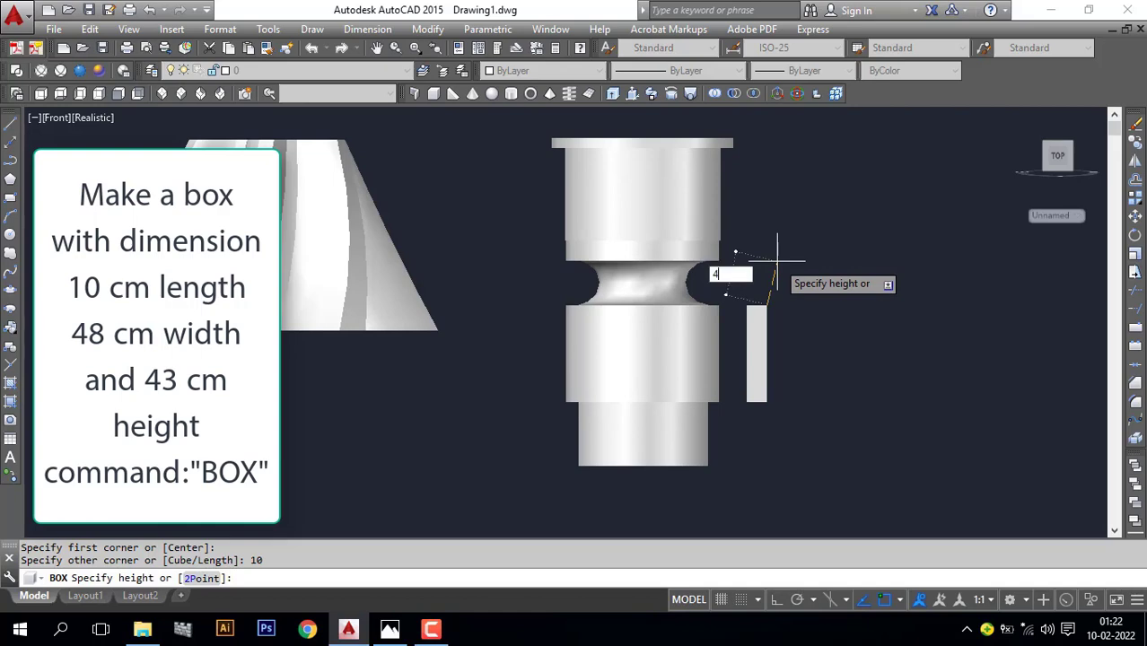
pyautogui.press('Return')
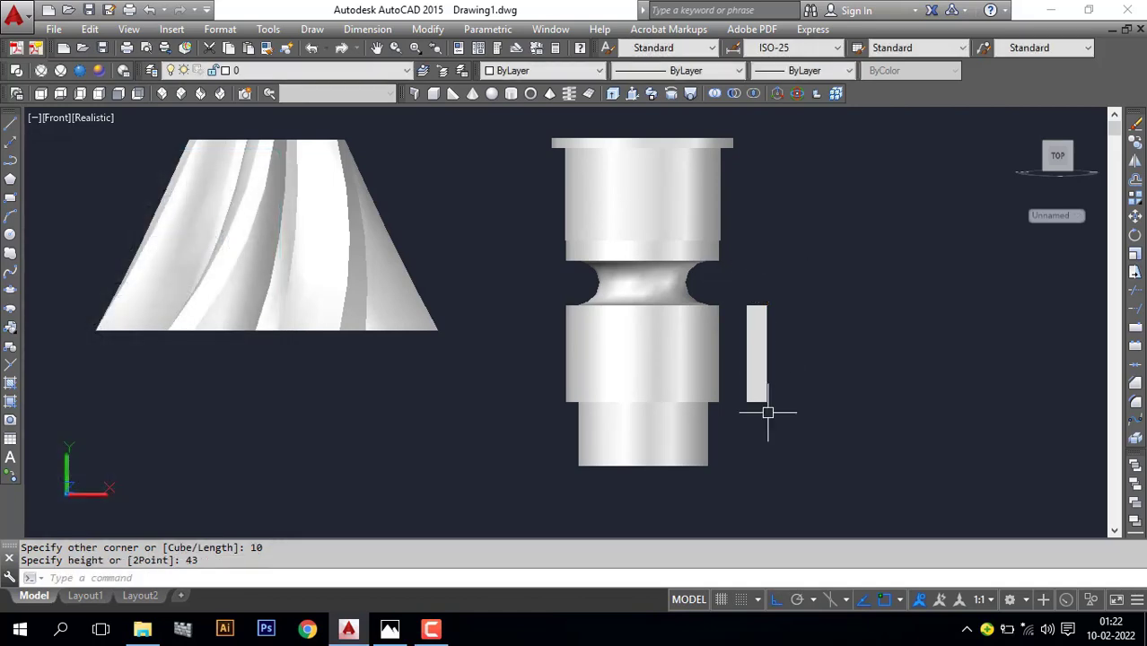
# In the SW isometric view, move the box from its top end-edge midpoint to the shaft's center just below the groove
pyautogui.keyDown('shift'); pyautogui.moveTo(768, 409); pyautogui.dragTo(778, 361, button='middle'); pyautogui.keyUp('shift')
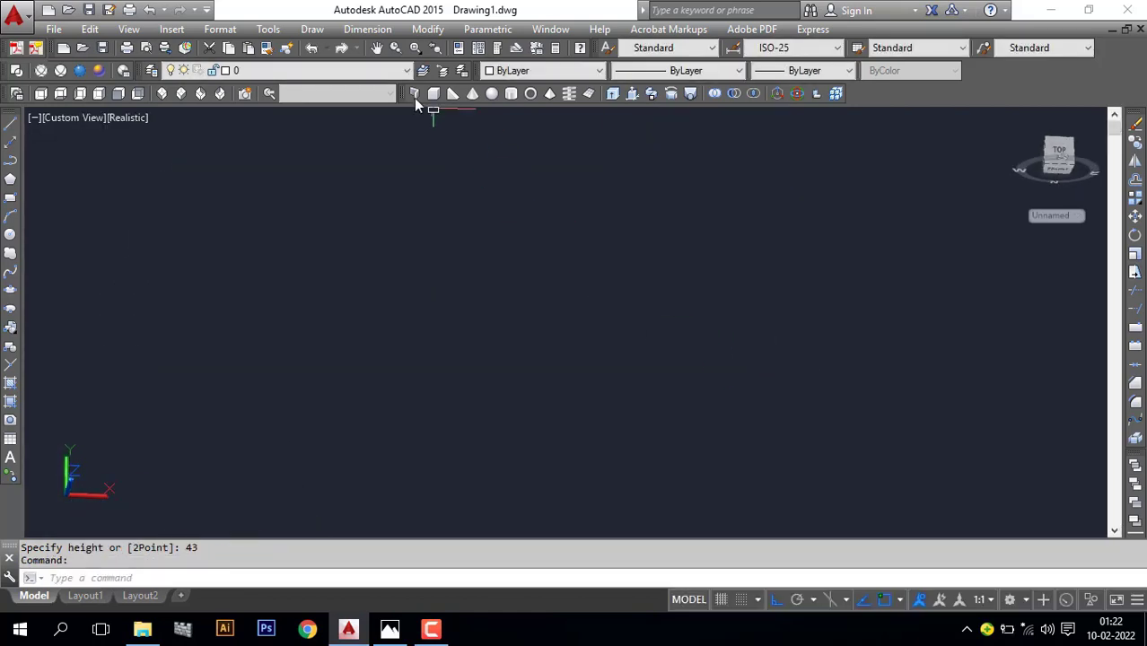
pyautogui.click(160, 93)
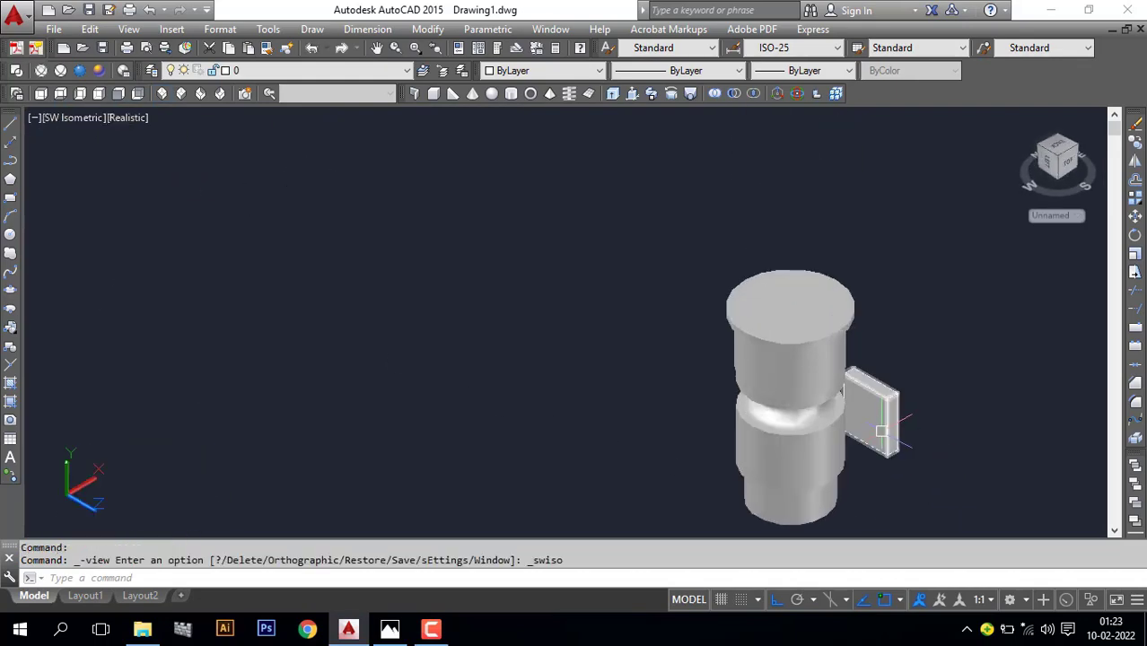
pyautogui.click(882, 432)
pyautogui.write('m')
pyautogui.press('Return')
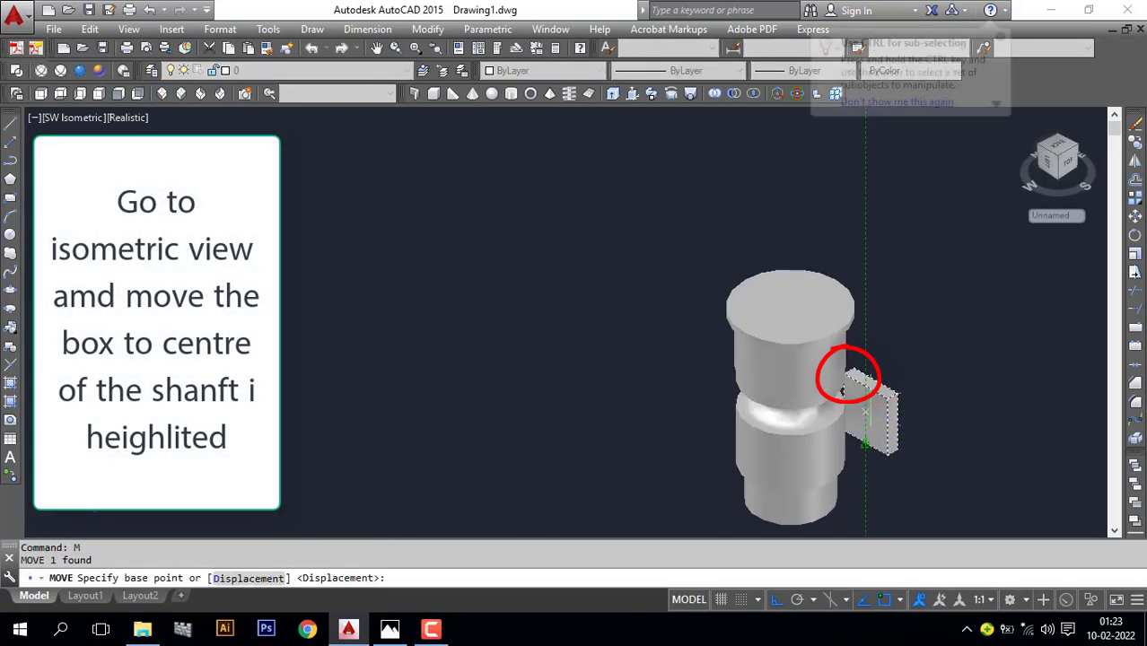
pyautogui.scroll(5, 843, 391)
pyautogui.click(837, 376)
pyautogui.scroll(-4, 793, 439)
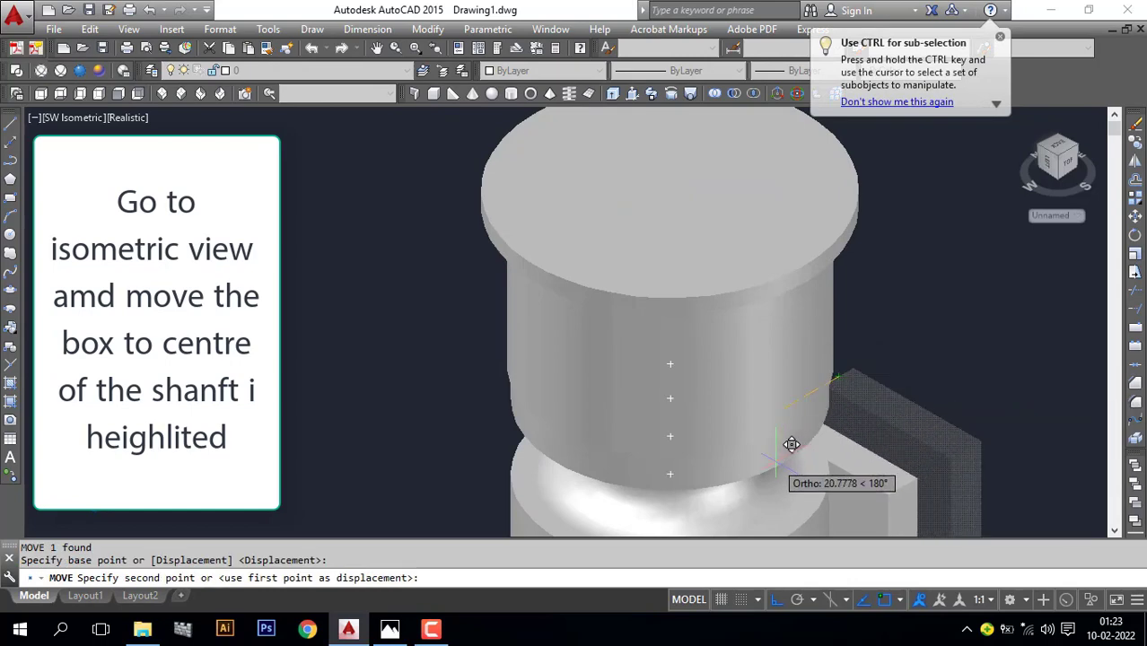
pyautogui.moveTo(726, 469); pyautogui.dragTo(717, 429, button='middle')
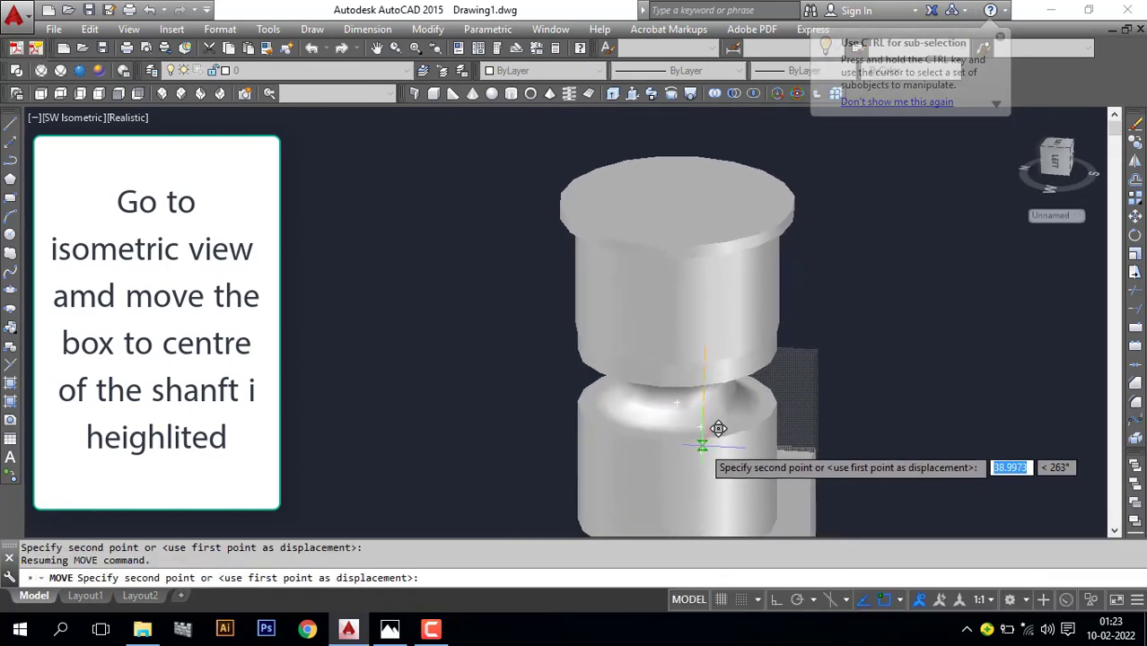
pyautogui.click(677, 405)
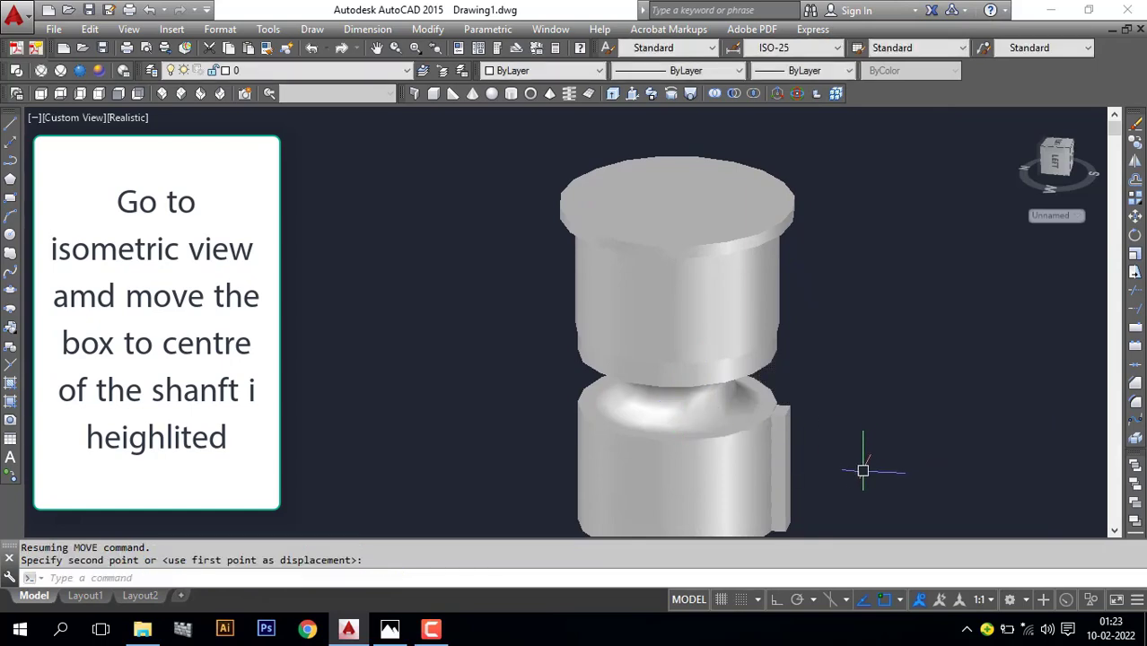
# Show the shaft and box from the bottom view in the Hidden visual style
pyautogui.keyDown('shift'); pyautogui.moveTo(862, 468); pyautogui.dragTo(706, 345, button='middle'); pyautogui.keyUp('shift')
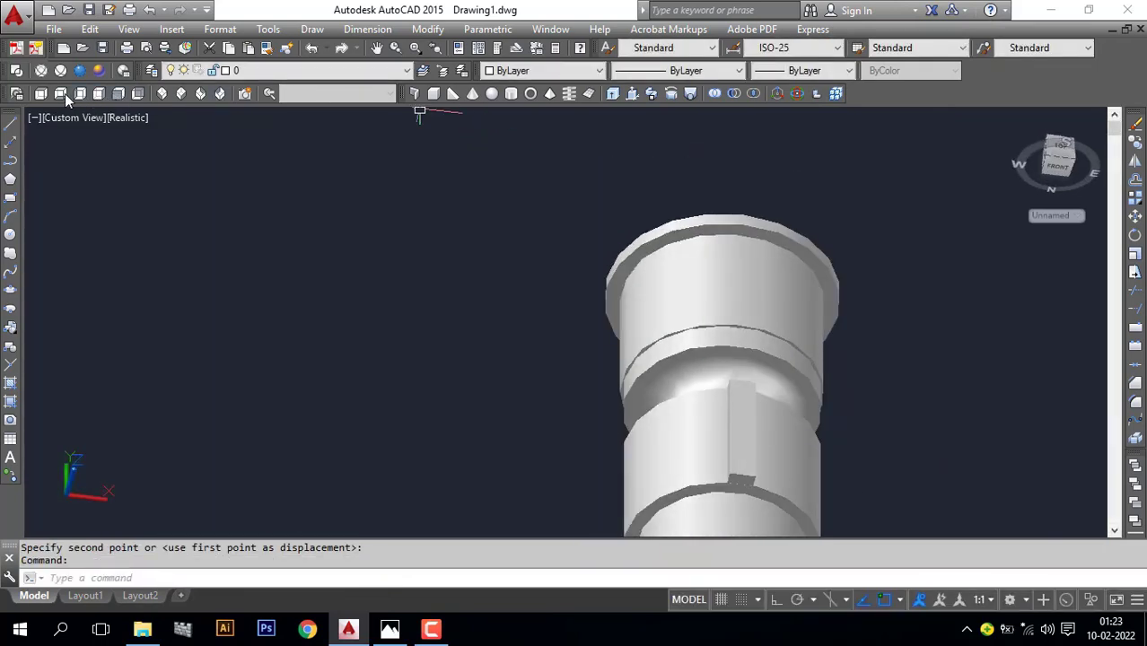
pyautogui.click(60, 93)
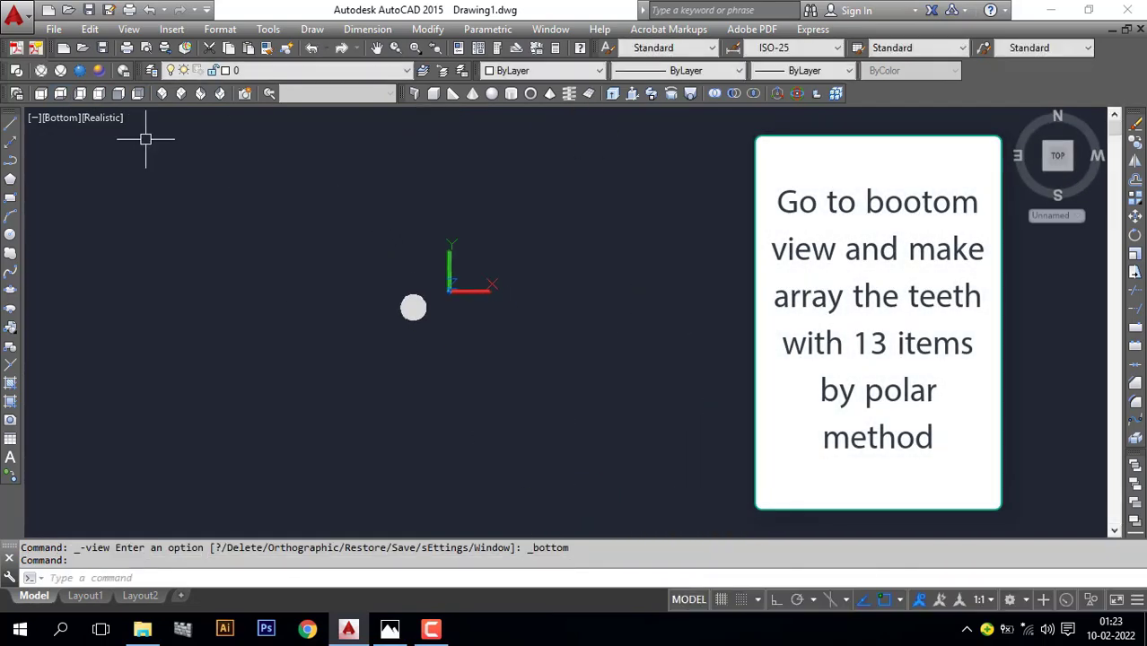
pyautogui.click(61, 71)
pyautogui.scroll(10, 399, 292)
pyautogui.scroll(3, 422, 431)
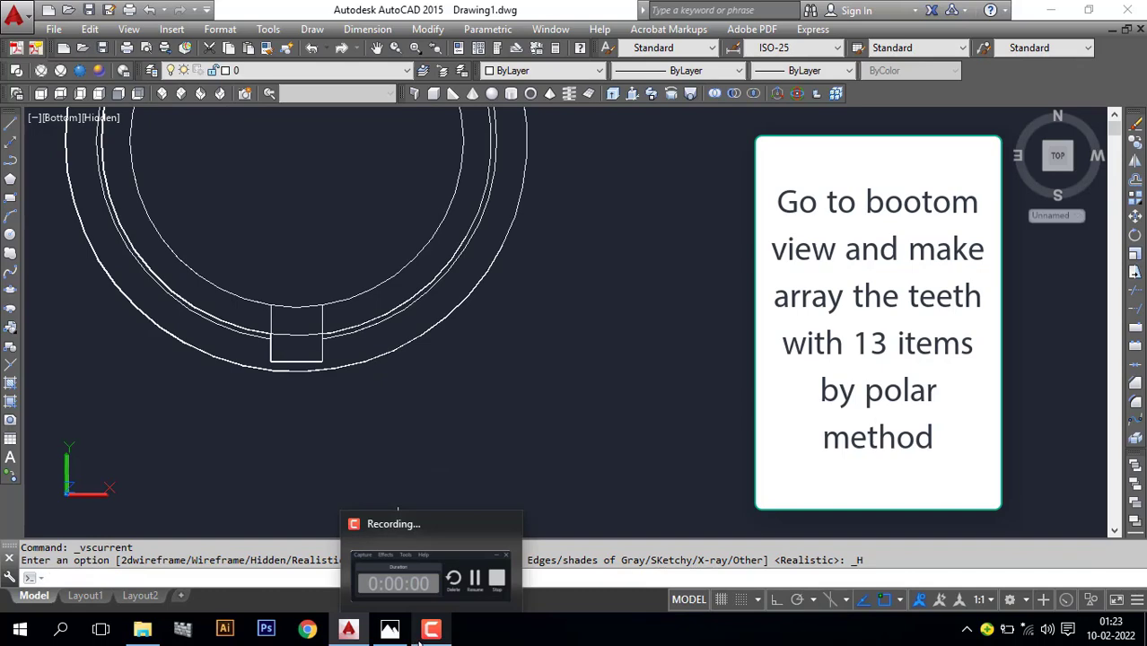
# Check the reference drawing, and create a polar array of the box tooth about the shaft's center
pyautogui.click(390, 630)
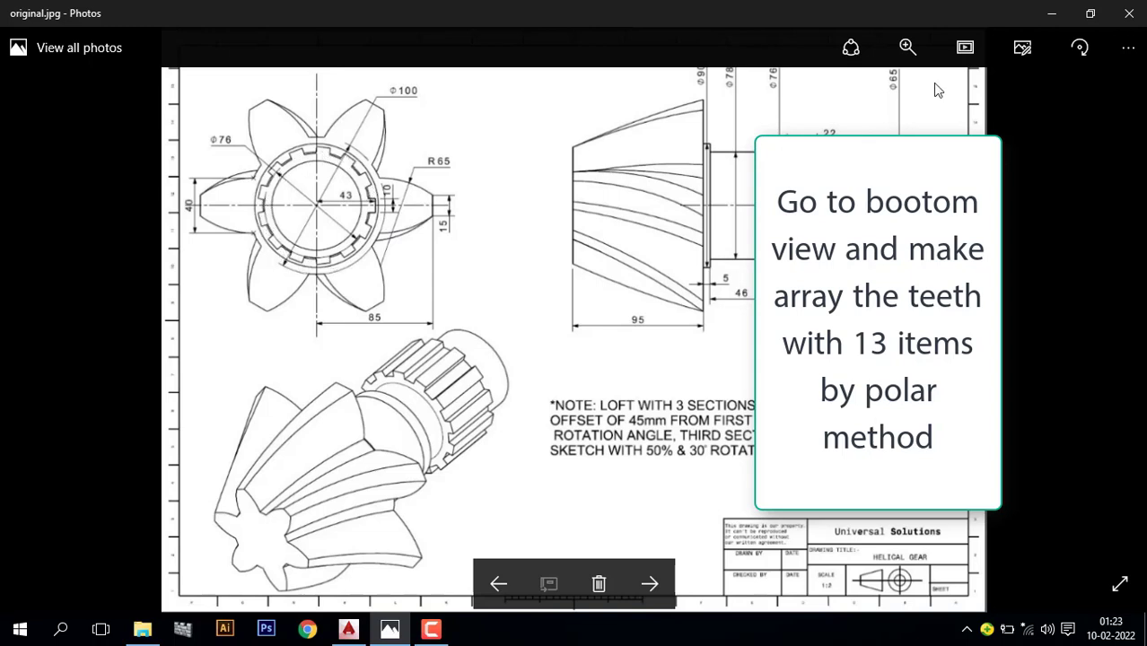
pyautogui.click(1052, 18)
pyautogui.write('a')
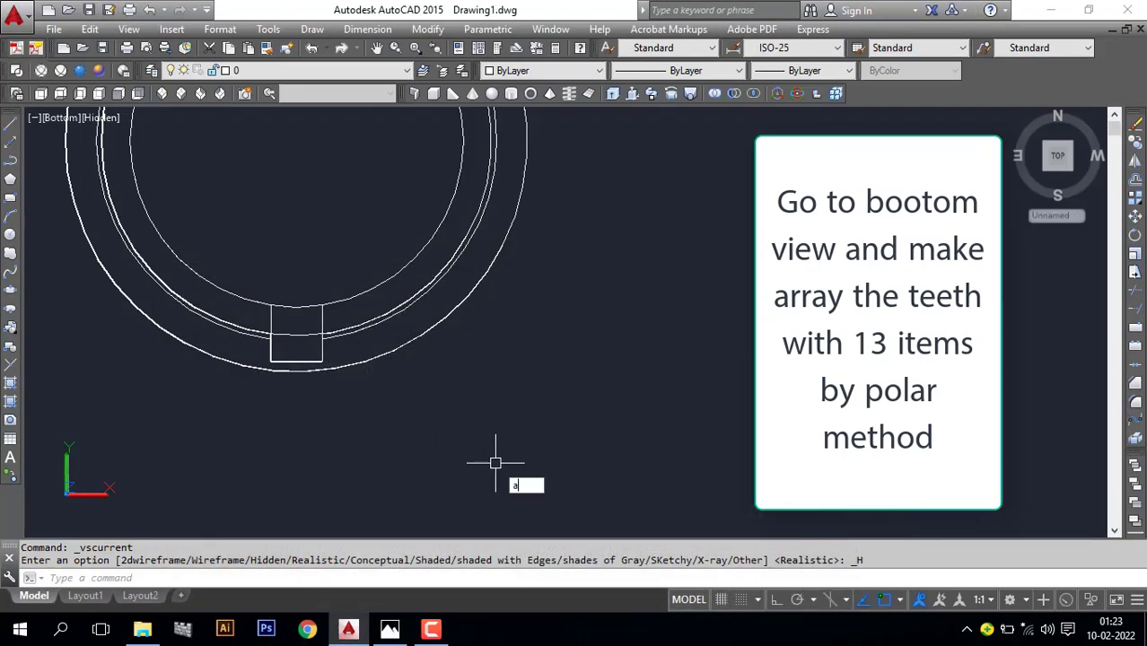
pyautogui.write('r')
pyautogui.press('Return')
pyautogui.click(321, 351)
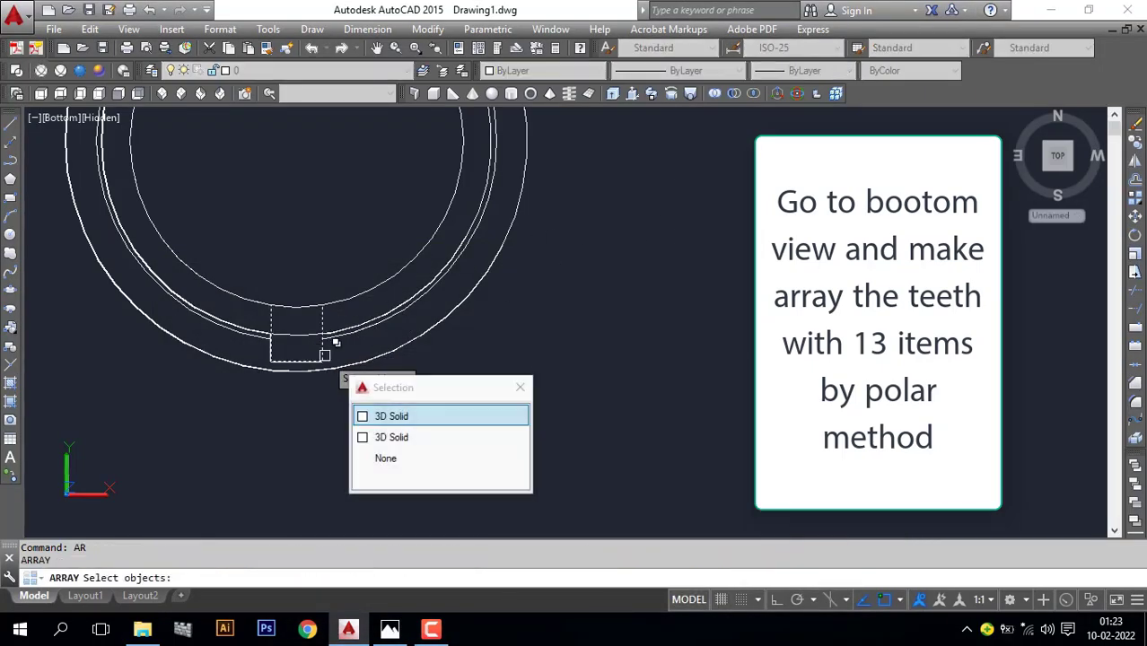
pyautogui.click(372, 412)
pyautogui.scroll(-2, 430, 341)
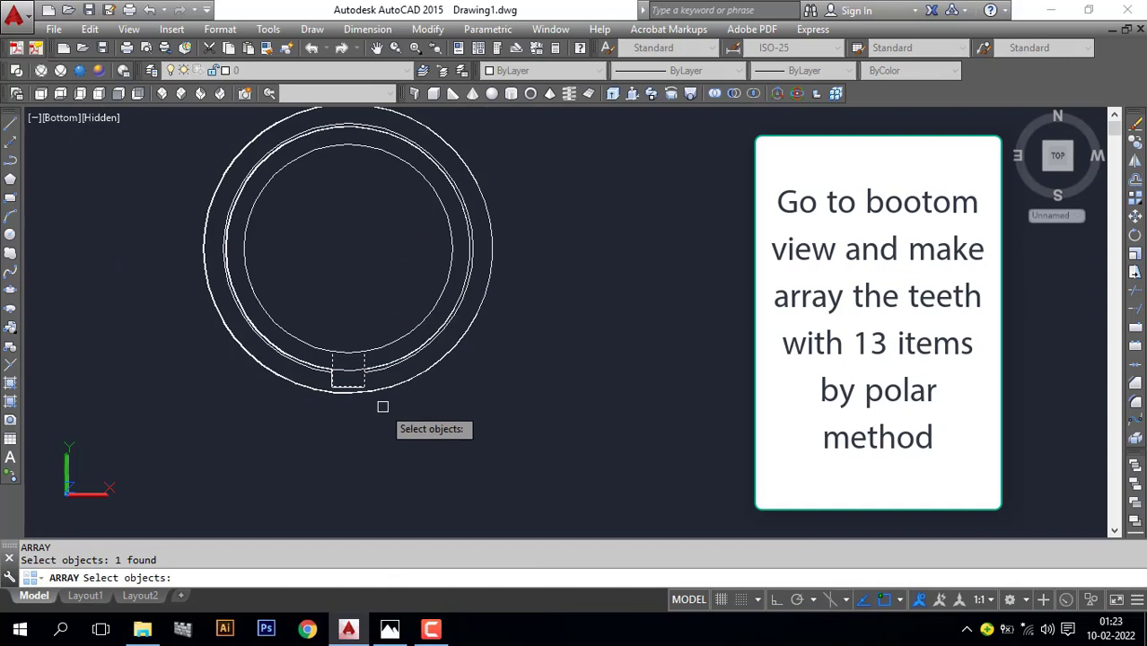
pyautogui.press('Return')
pyautogui.click(430, 485)
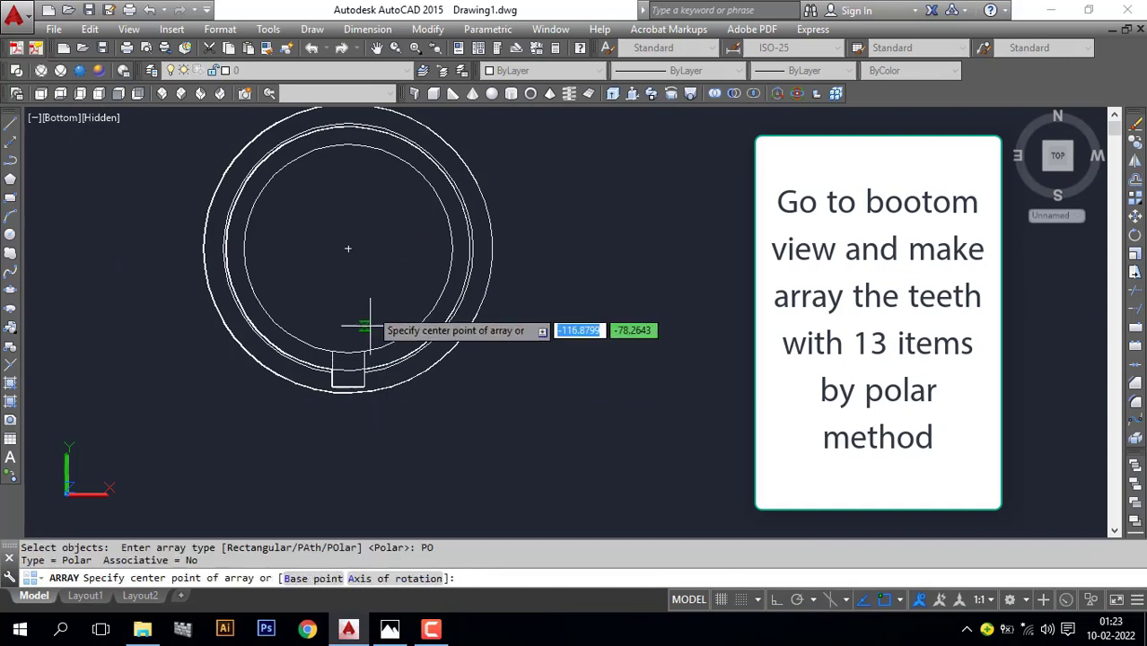
pyautogui.click(350, 244)
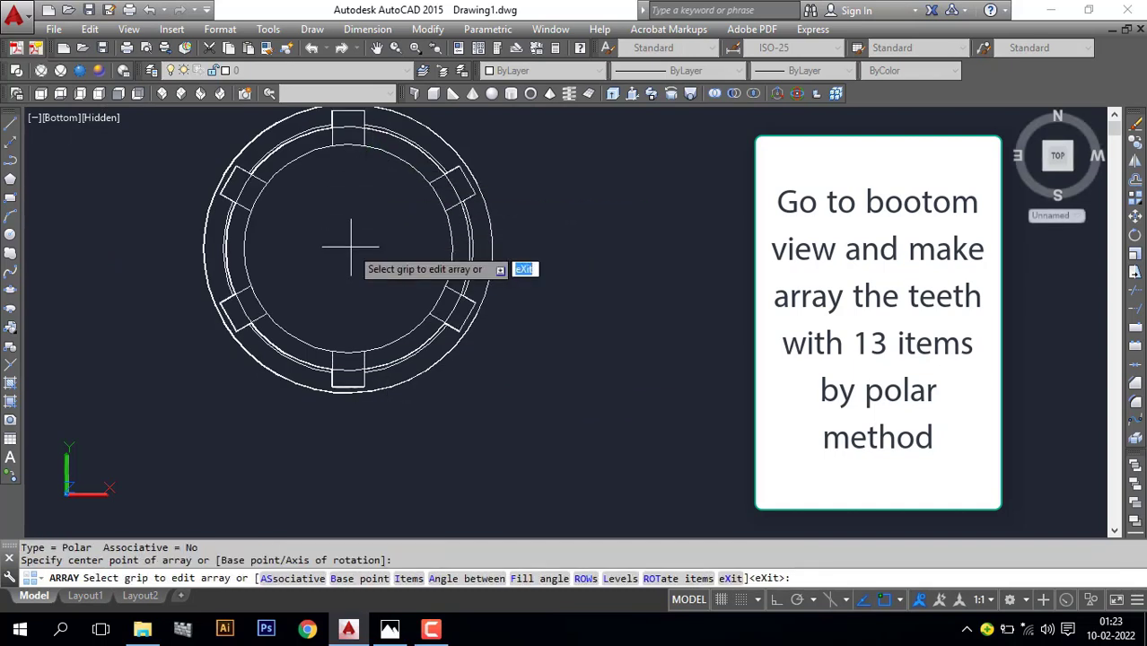
# Set the polar array to 13 items and finish it
pyautogui.click(409, 577)
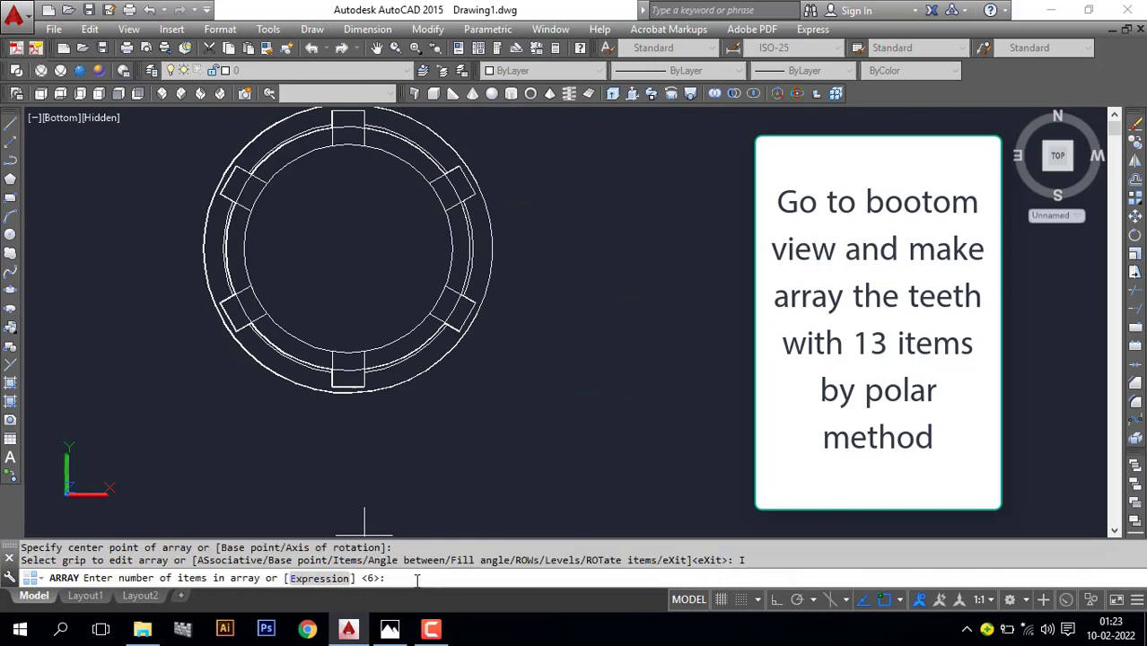
pyautogui.press('Return')
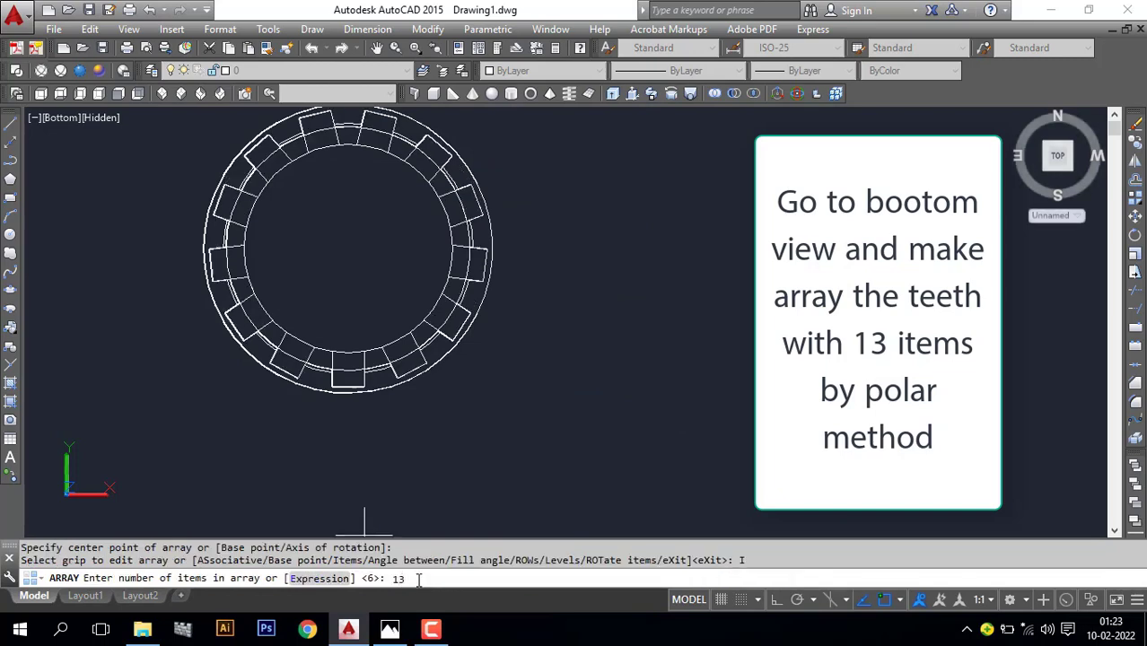
pyautogui.press('Return')
# Union the shaft and all the arrayed box teeth into one solid
pyautogui.scroll(-2, 573, 499)
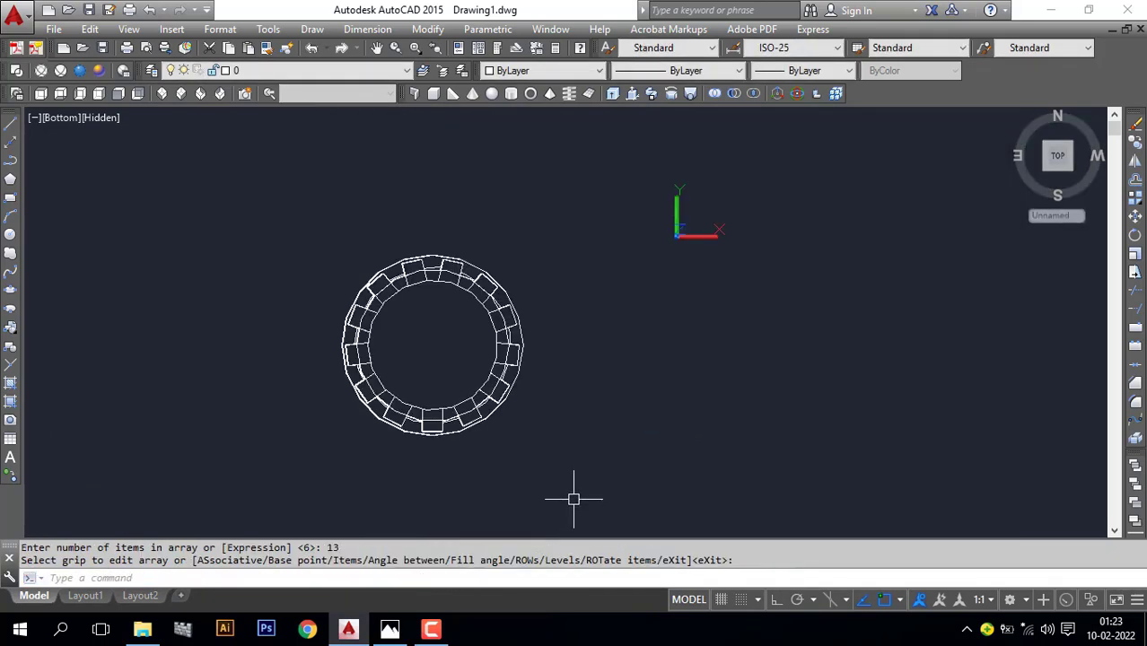
pyautogui.write('uni')
pyautogui.press('Return')
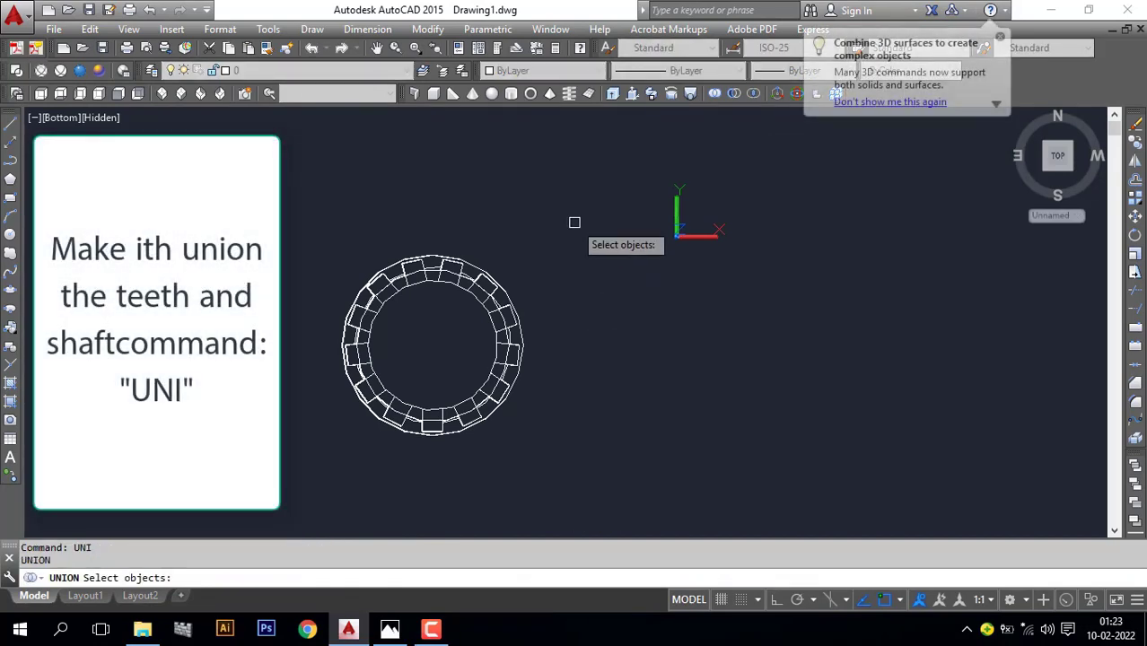
pyautogui.click(566, 225)
pyautogui.click(335, 458)
pyautogui.press('Return')
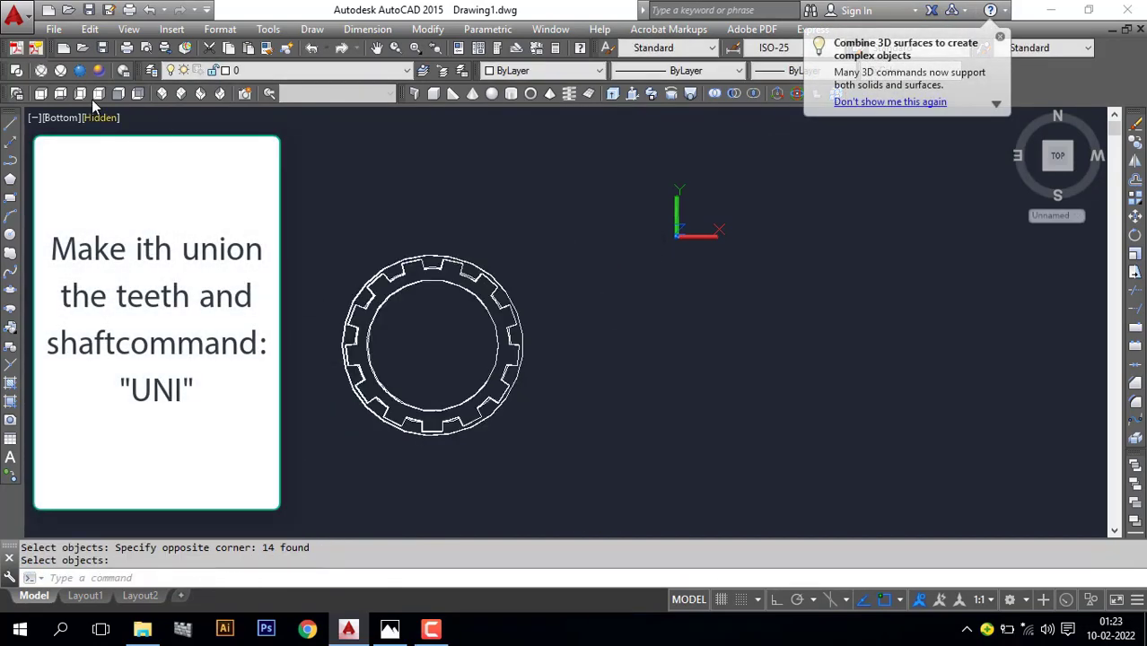
# Show the gear and shaft in the SW isometric view with the Realistic visual style
pyautogui.click(80, 71)
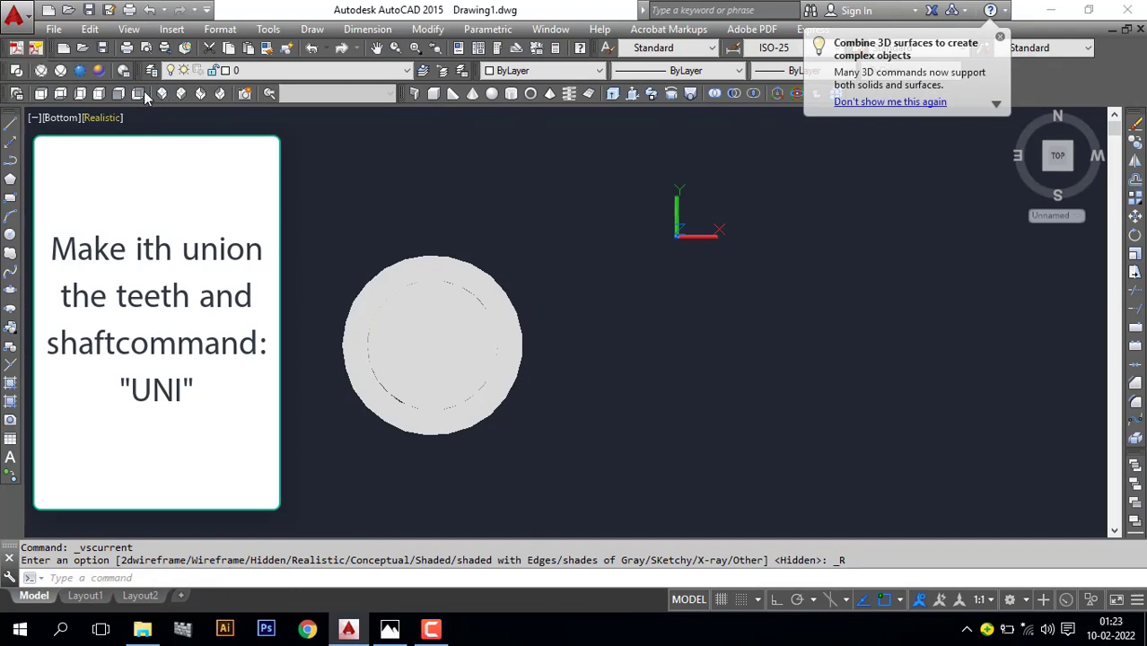
pyautogui.click(40, 94)
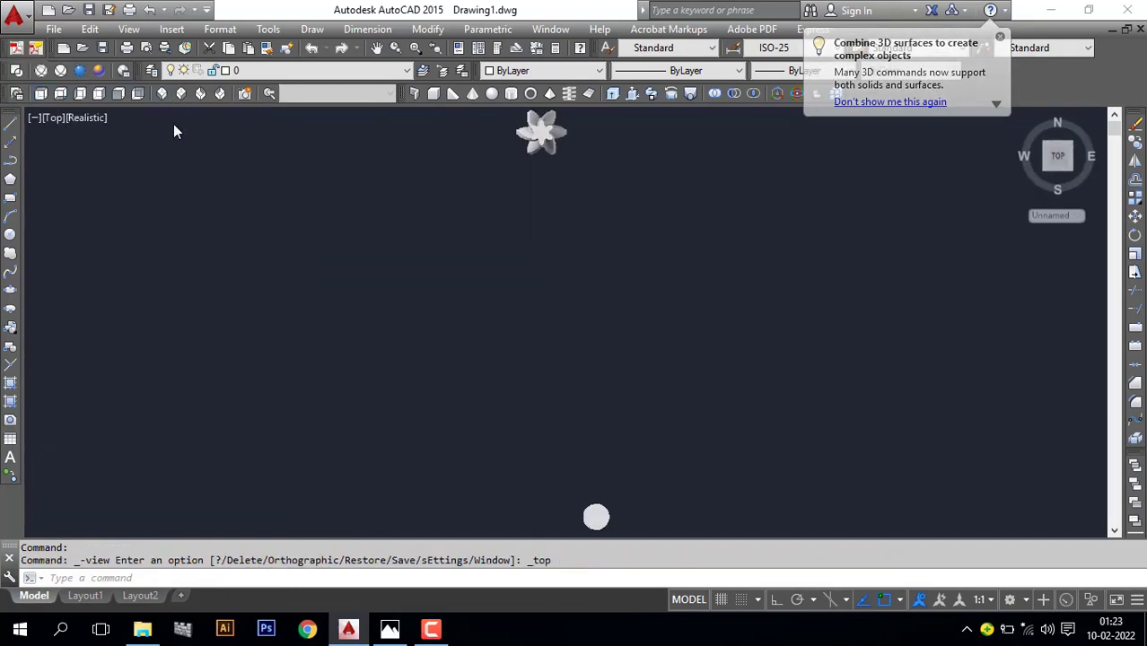
pyautogui.scroll(2, 557, 415)
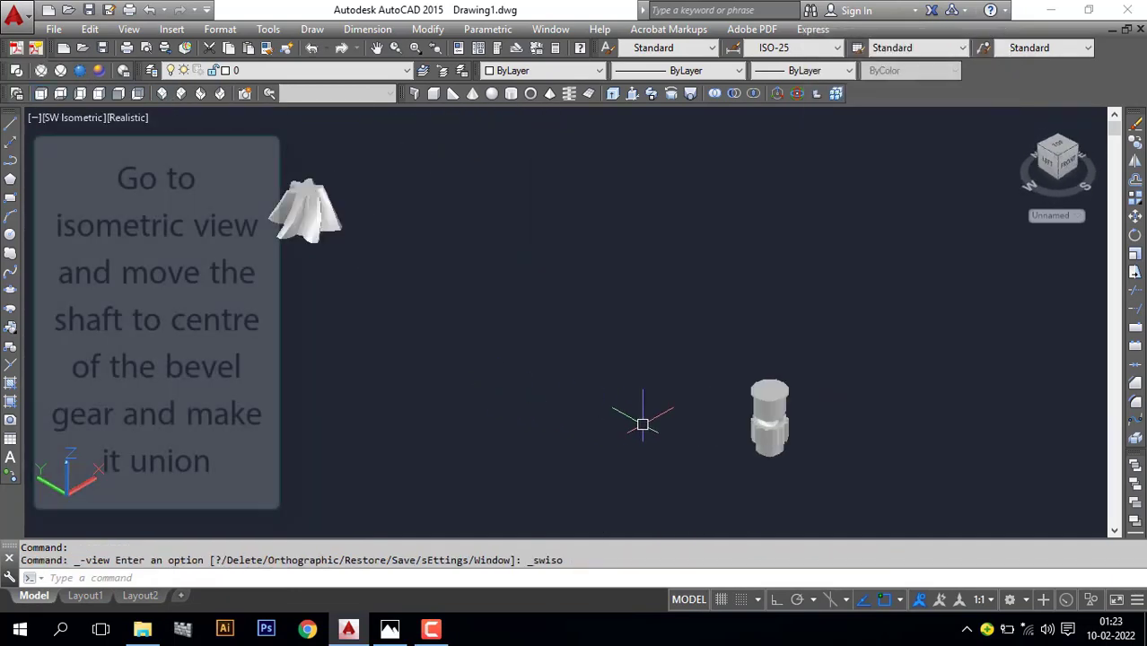
# Move the shaft from the center of its top face to the center of the helical gear's wide base
pyautogui.click(769, 422)
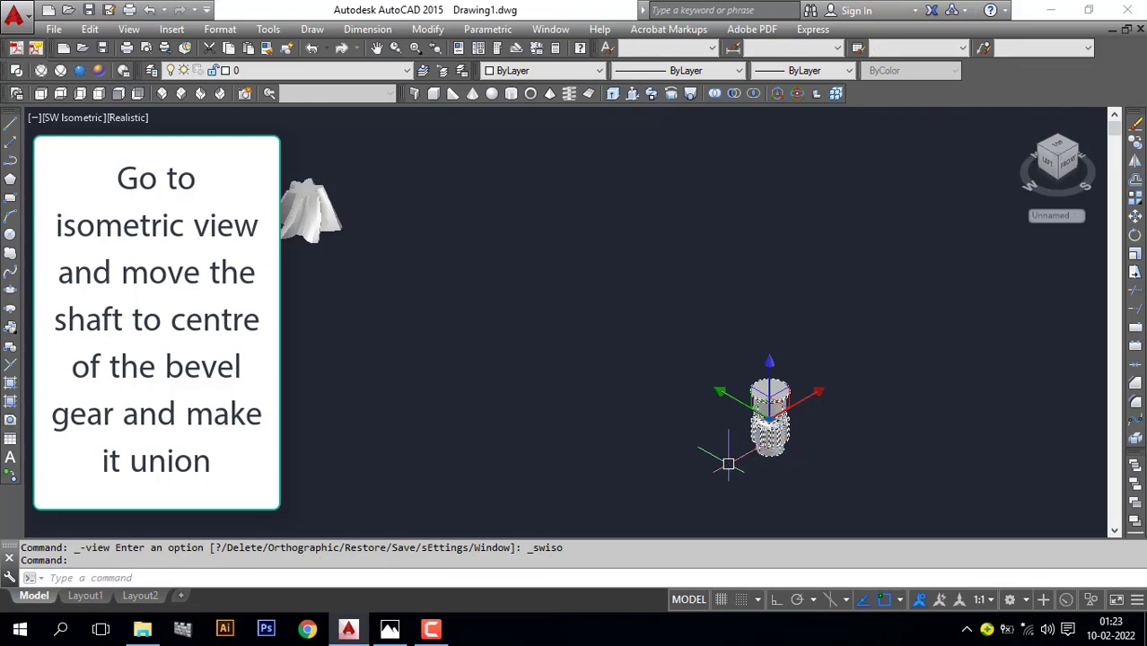
pyautogui.write('m')
pyautogui.press('Return')
pyautogui.scroll(3, 769, 395)
pyautogui.scroll(4, 780, 355)
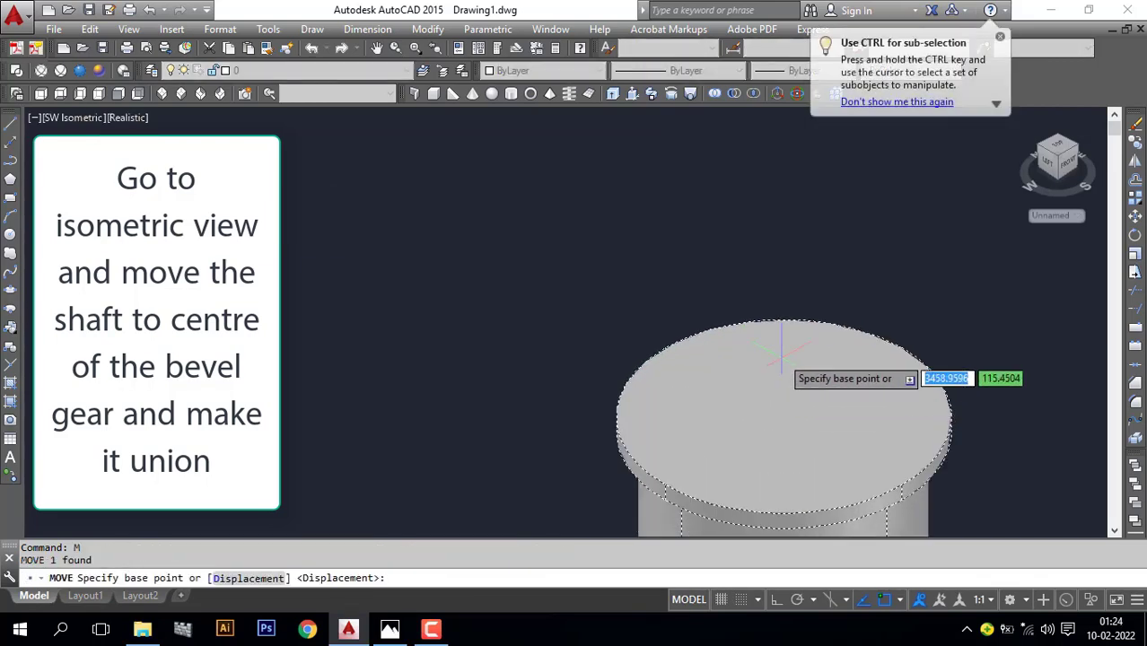
pyautogui.click(784, 416)
pyautogui.scroll(-6, 784, 417)
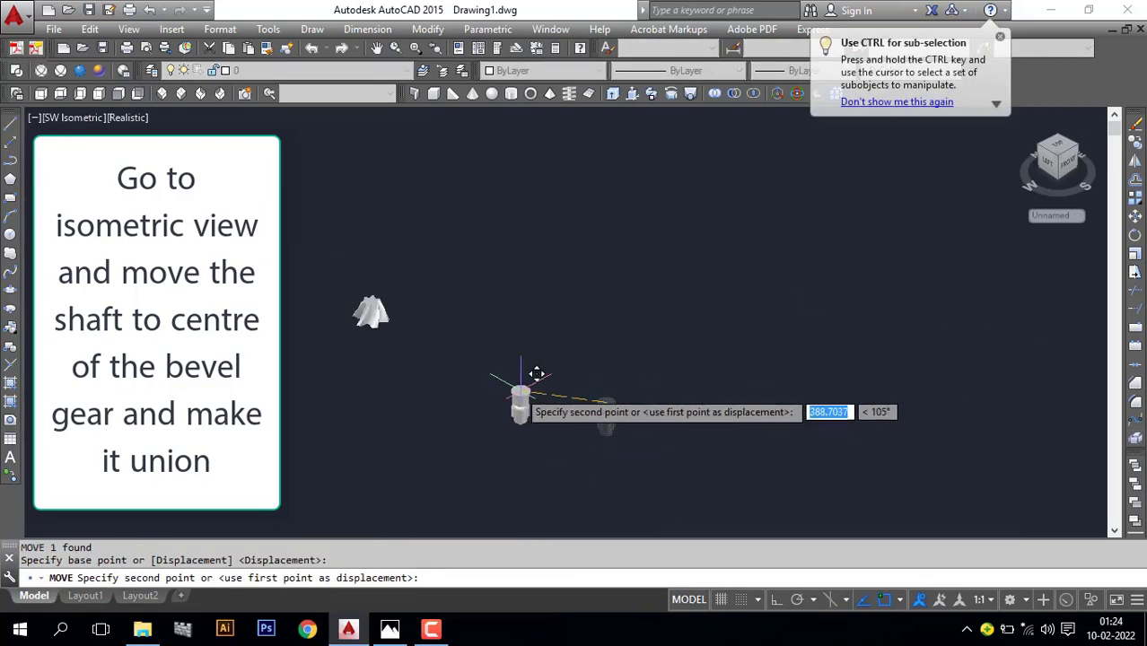
pyautogui.keyDown('shift'); pyautogui.moveTo(375, 363); pyautogui.dragTo(382, 305, button='middle'); pyautogui.keyUp('shift')
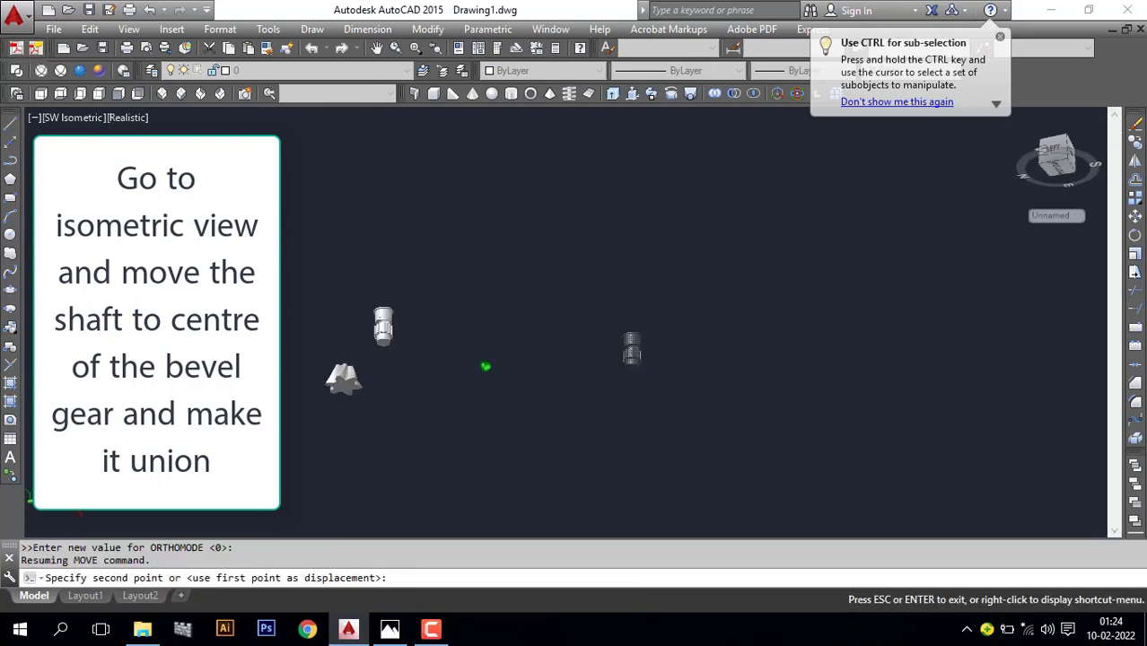
pyautogui.scroll(8, 337, 416)
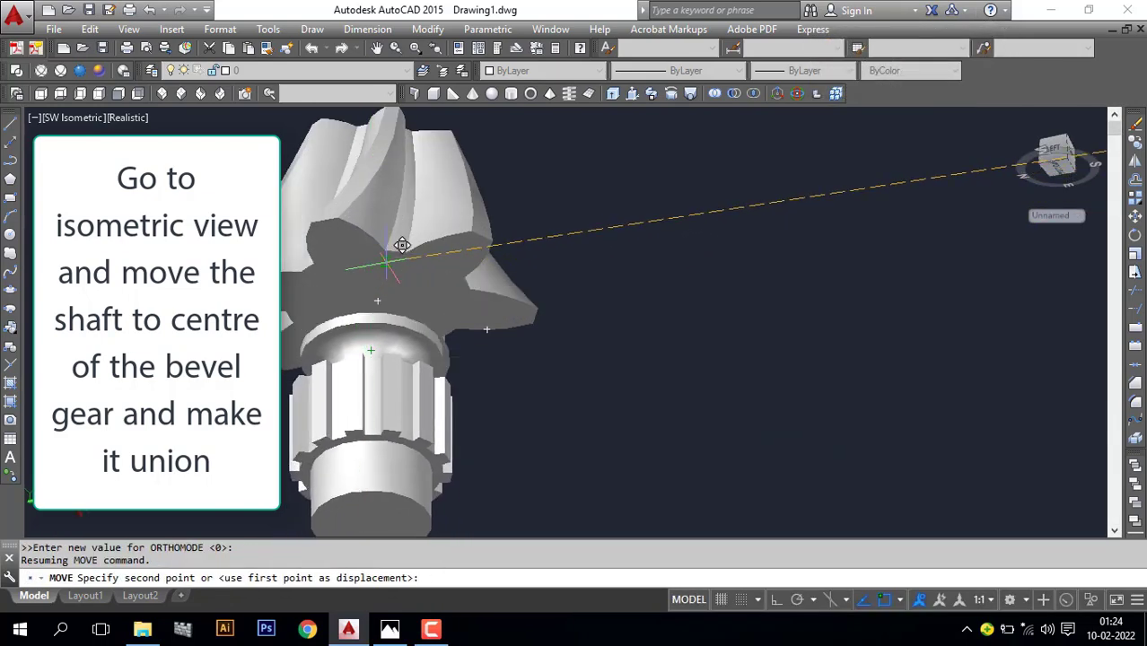
pyautogui.click(377, 301)
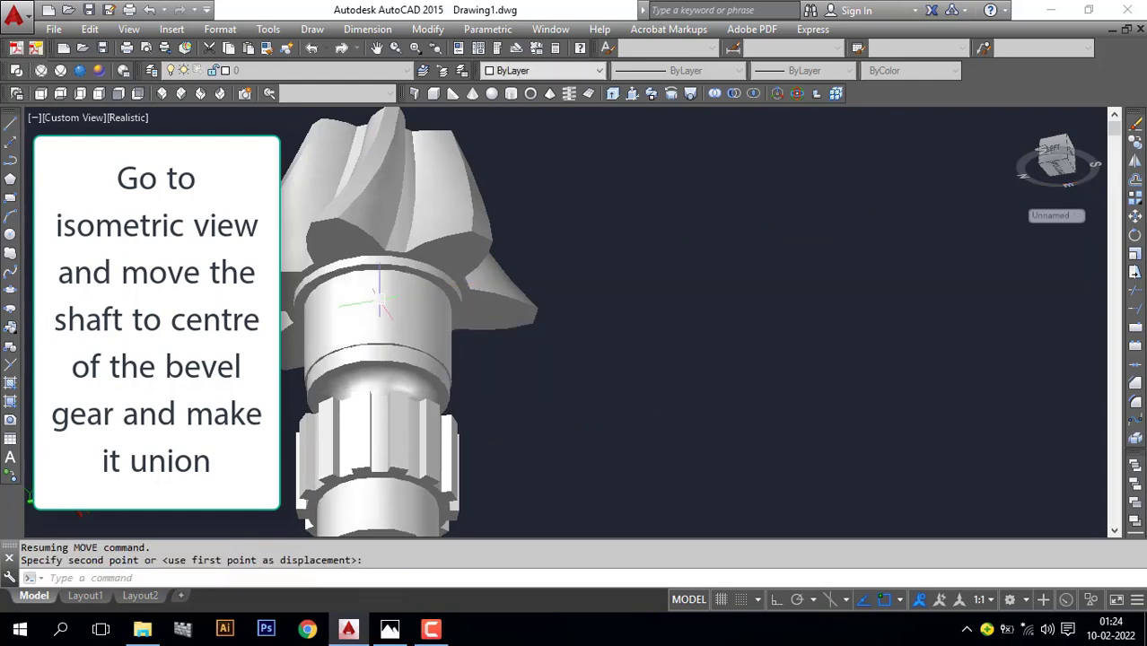
# Union the helical gear body and the toothed shaft into one solid
pyautogui.scroll(-5, 343, 393)
pyautogui.keyDown('shift'); pyautogui.moveTo(464, 431); pyautogui.dragTo(467, 451, button='middle'); pyautogui.keyUp('shift')
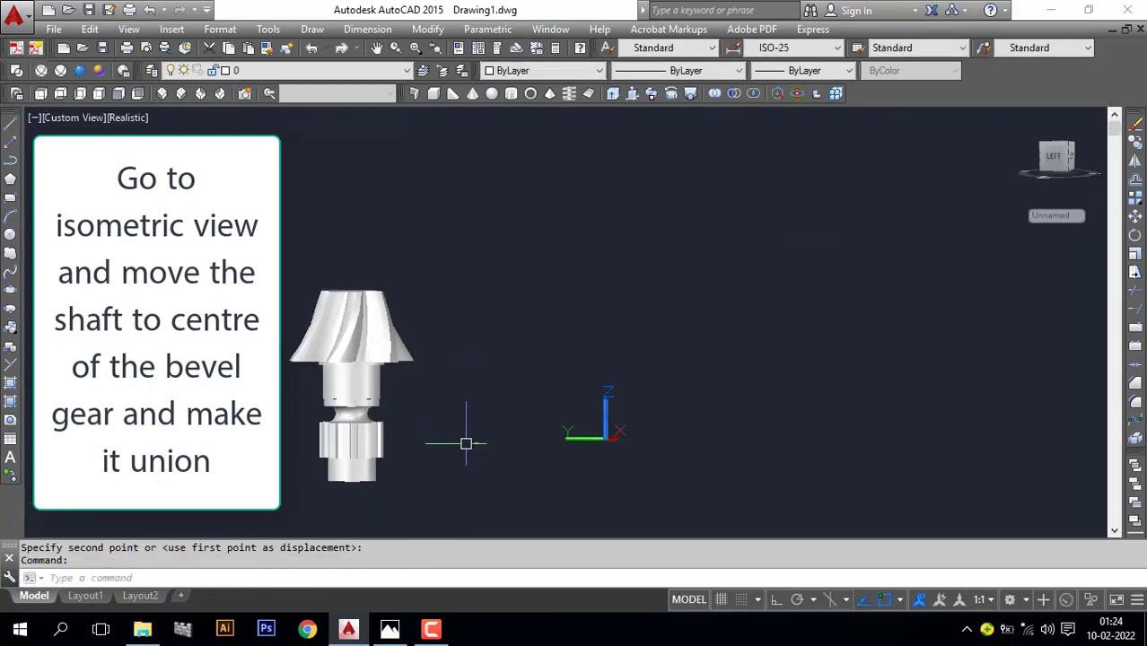
pyautogui.write('uni')
pyautogui.press('Return')
pyautogui.click(486, 274)
pyautogui.click(282, 494)
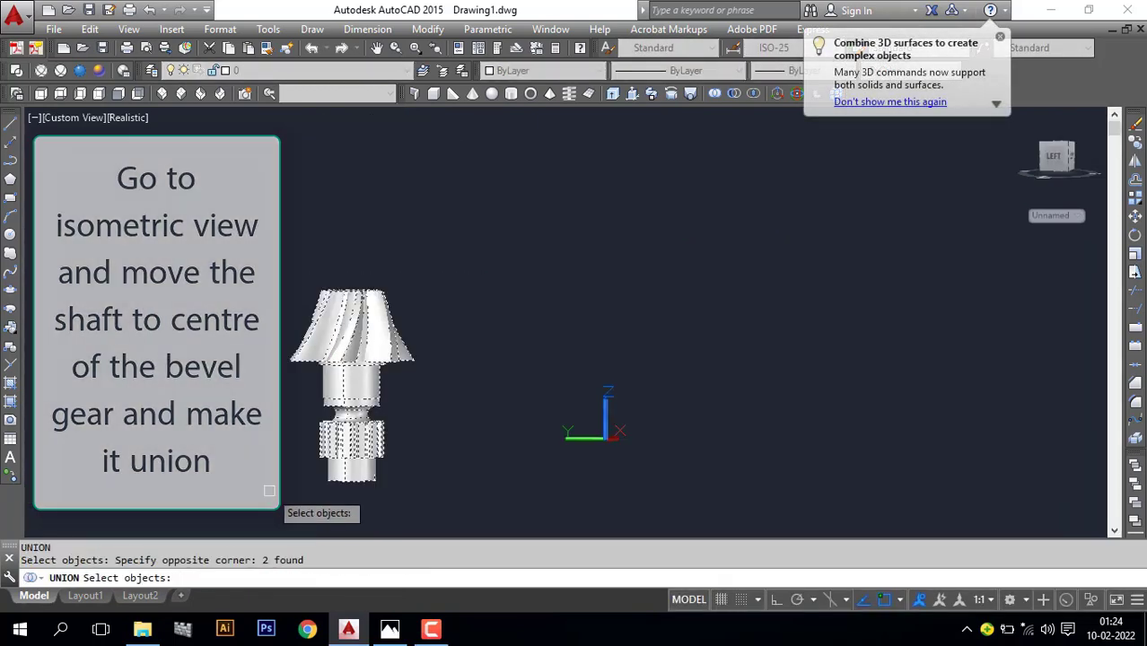
pyautogui.press('Return')
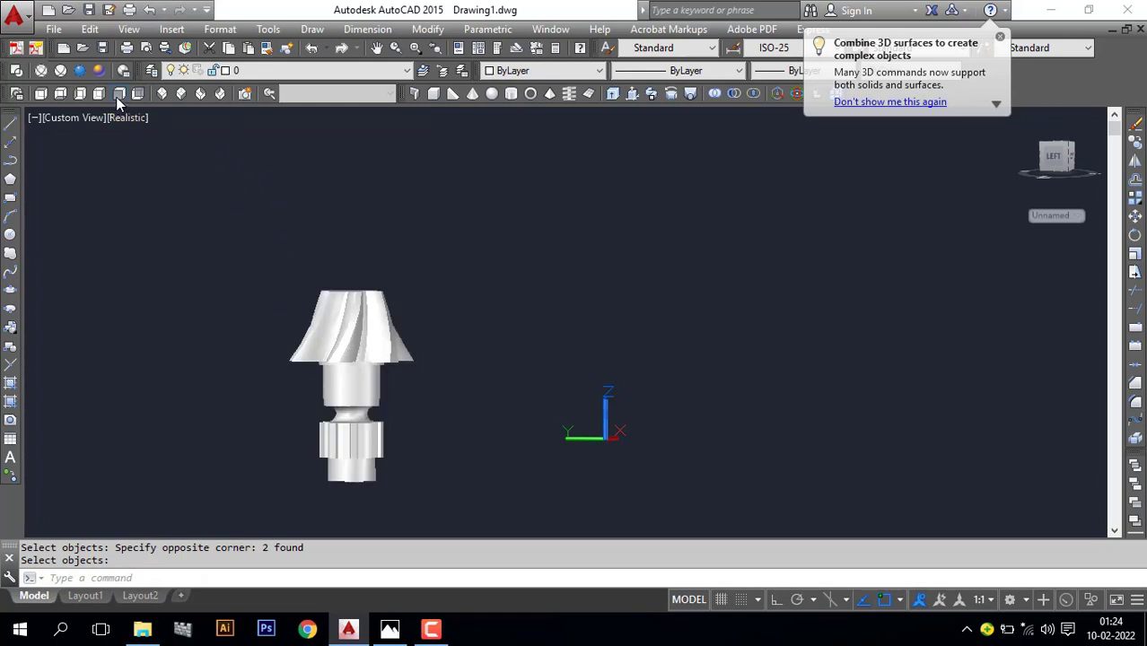
# In the front view, rotate the united solid a quarter turn counterclockwise with Ortho on so its axis lies horizontally
pyautogui.click(118, 93)
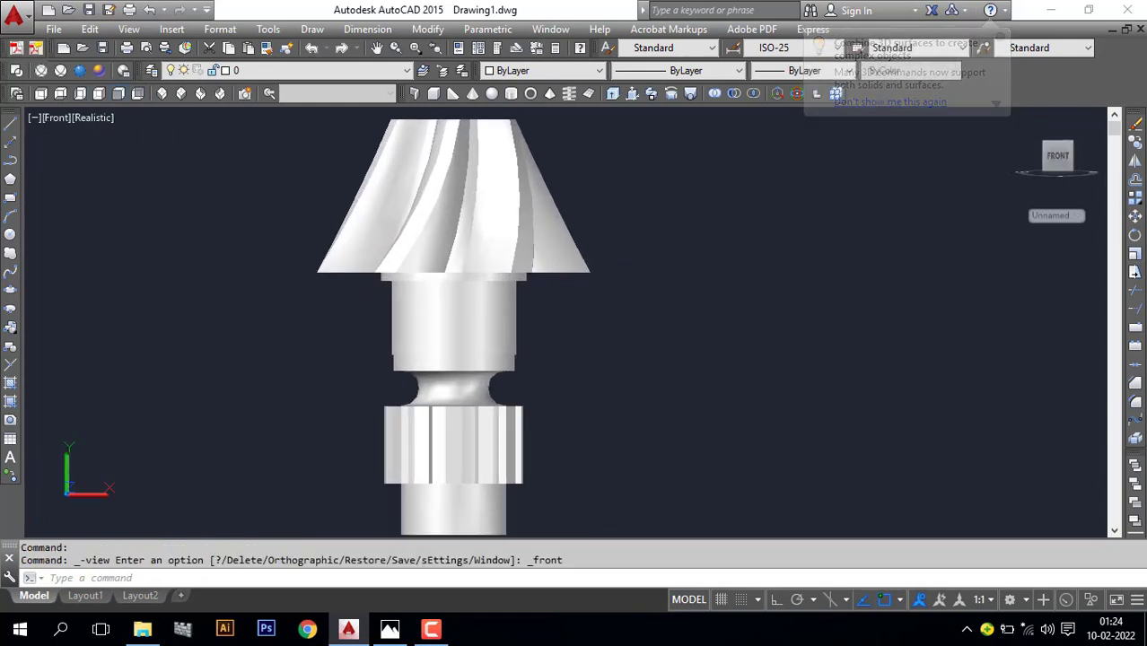
pyautogui.moveTo(459, 246); pyautogui.dragTo(259, 359)
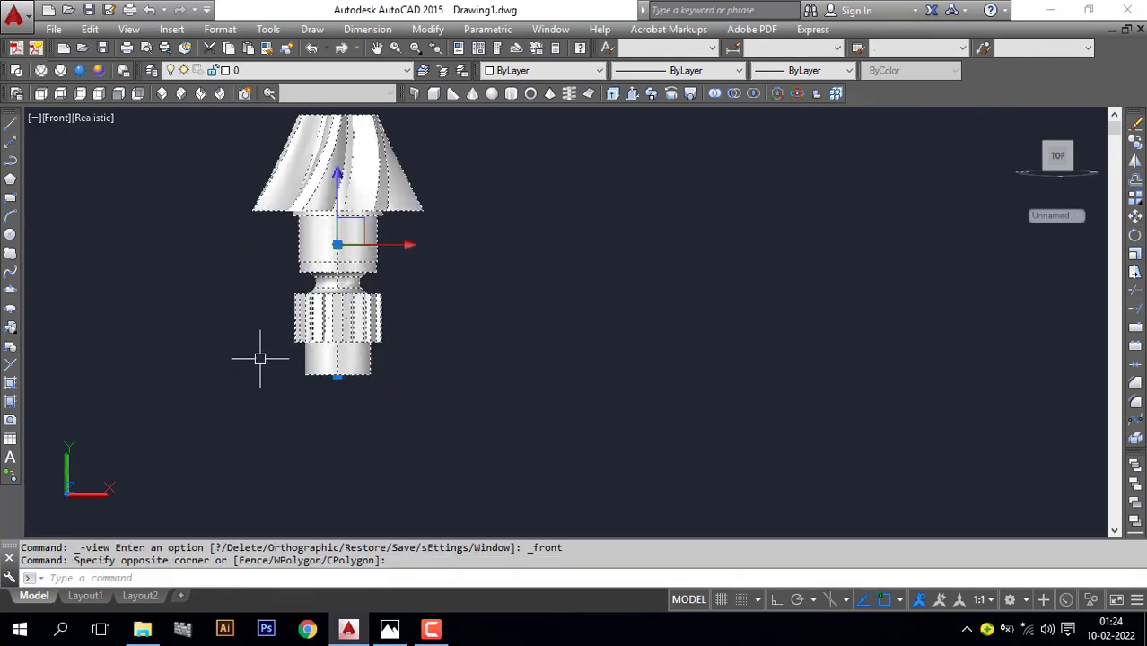
pyautogui.rightClick(402, 254)
pyautogui.click(443, 279)
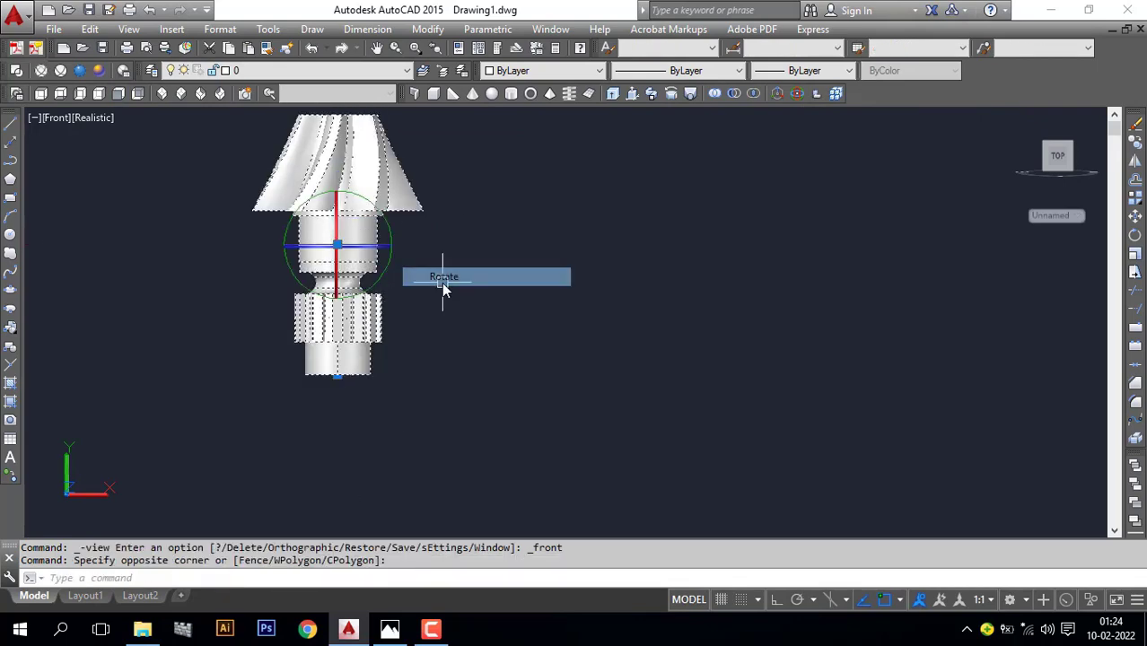
pyautogui.click(390, 232)
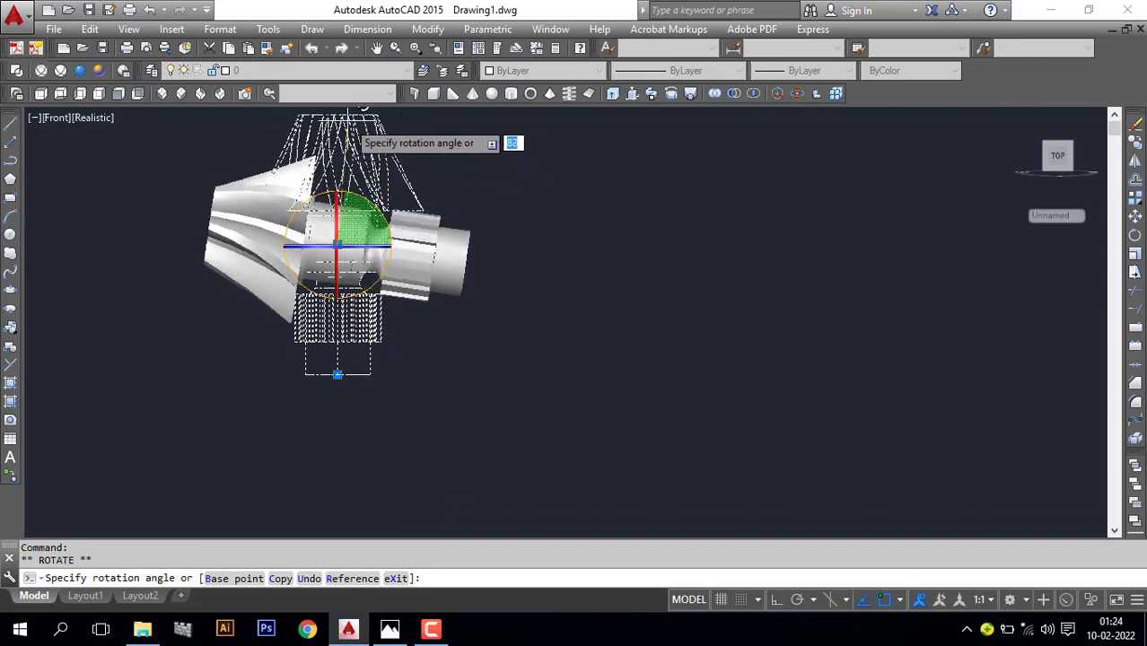
pyautogui.press('F8')
pyautogui.click(335, 122)
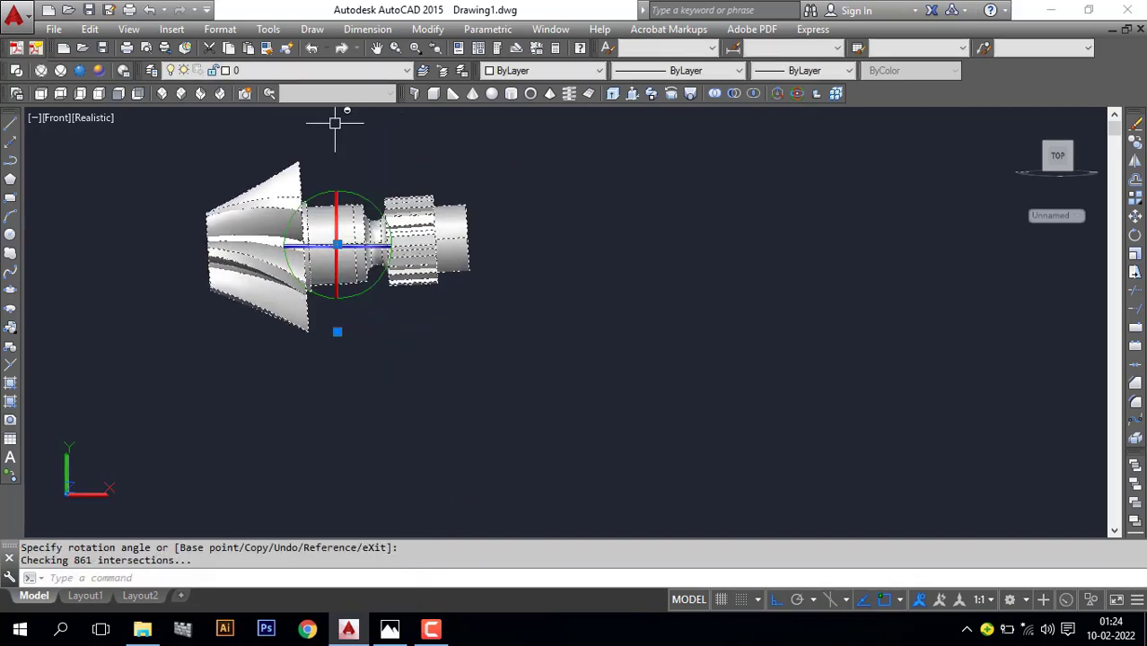
# Show the finished helical gear enlarged and centered in the SW isometric view
pyautogui.scroll(-2, 366, 396)
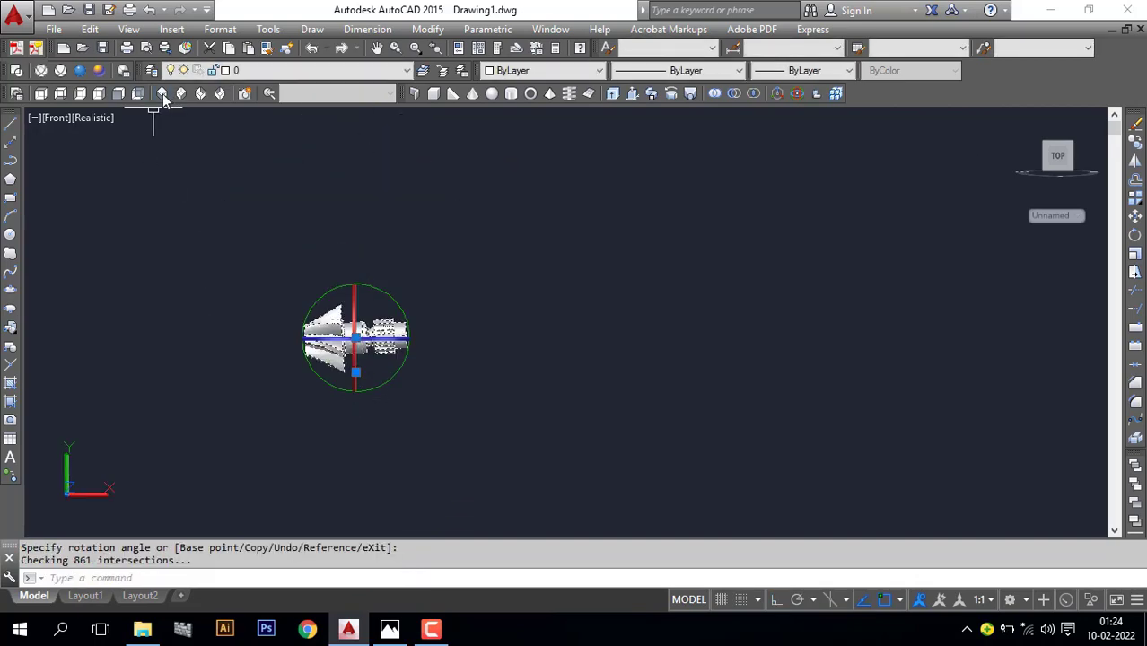
pyautogui.click(162, 94)
pyautogui.scroll(3, 330, 210)
pyautogui.moveTo(429, 248); pyautogui.dragTo(584, 367, button='middle')
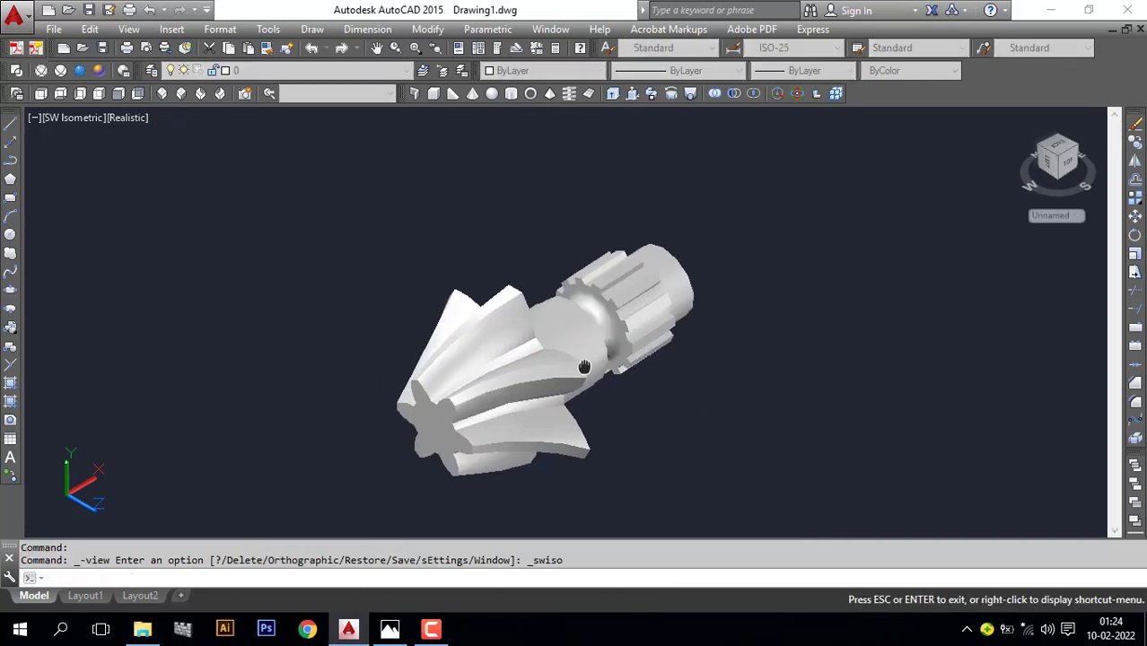